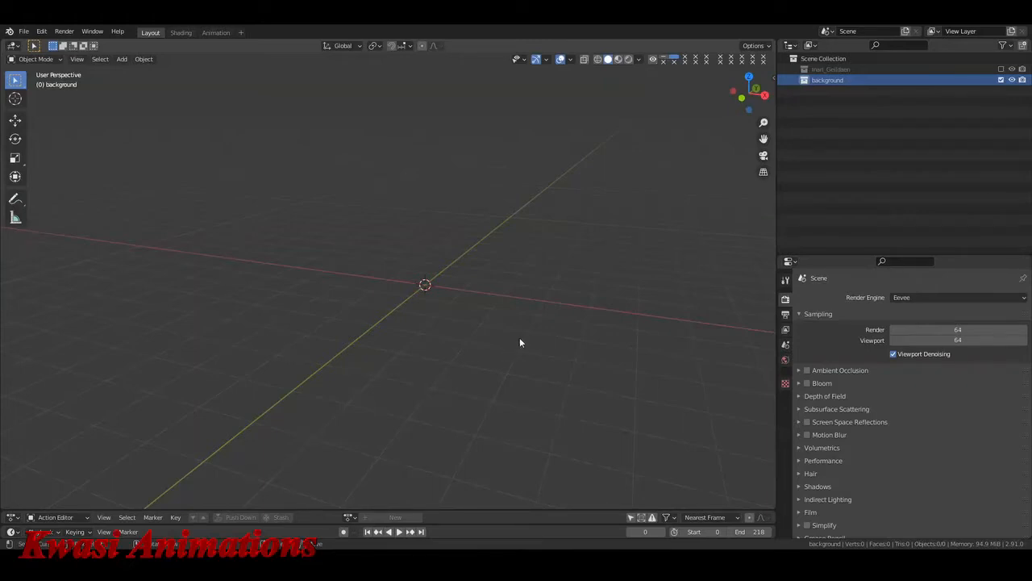
key("shift+a")
mouse_move(521, 339)
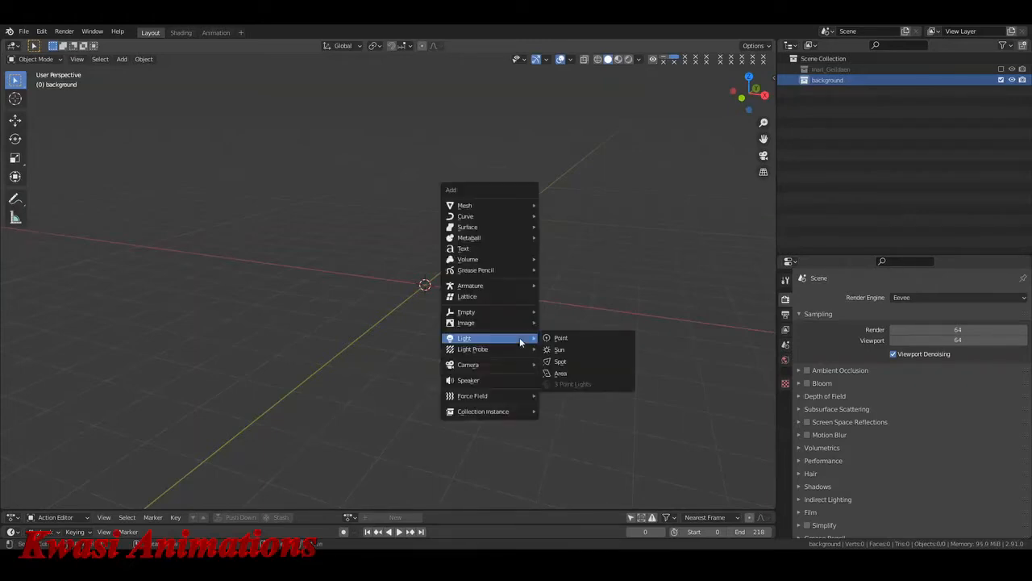
mouse_move(512, 207)
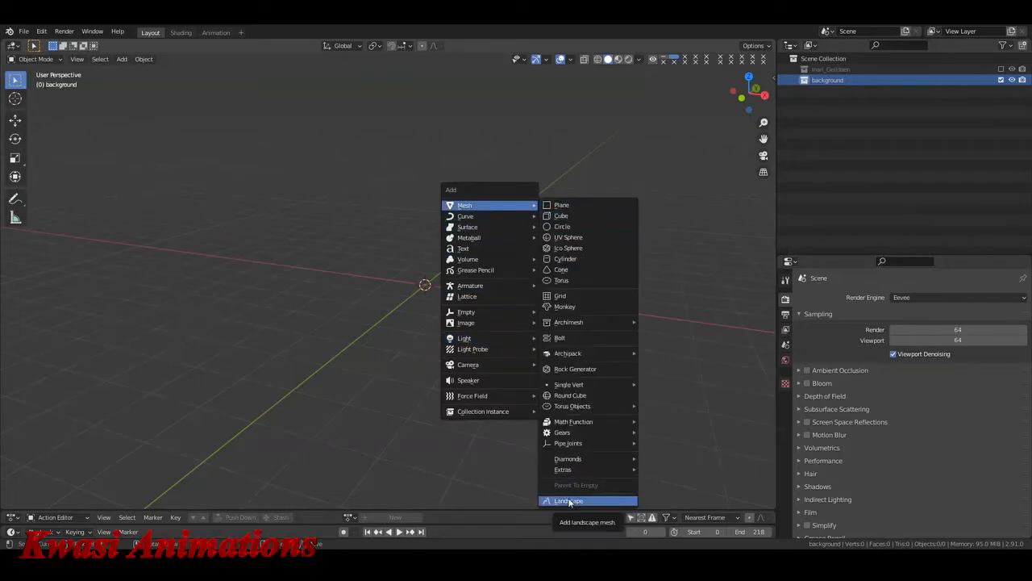
left_click(692, 278)
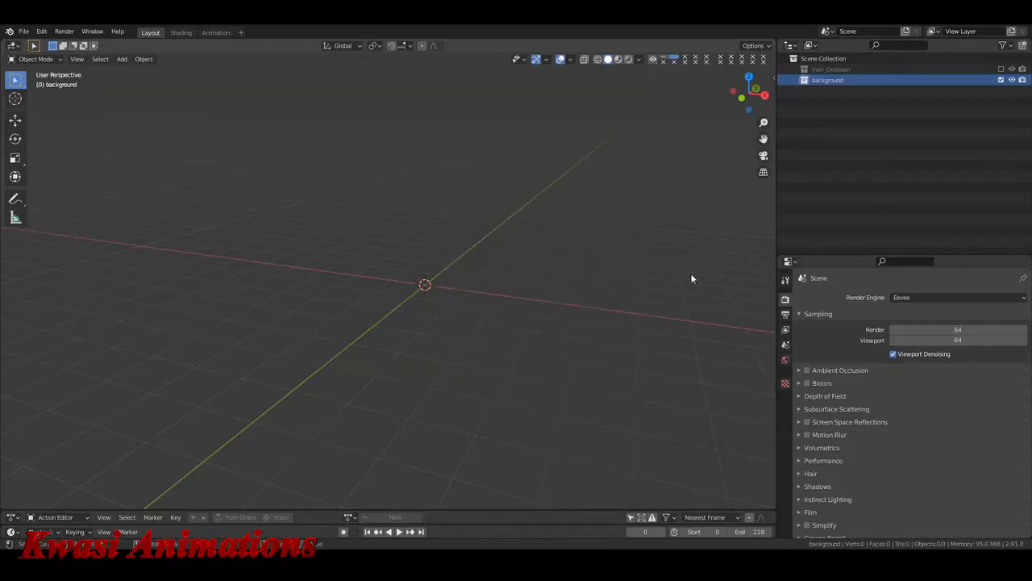
Add an Another Noise Tool Landscape mesh to the background collection using the sidebar's create tools
key("n")
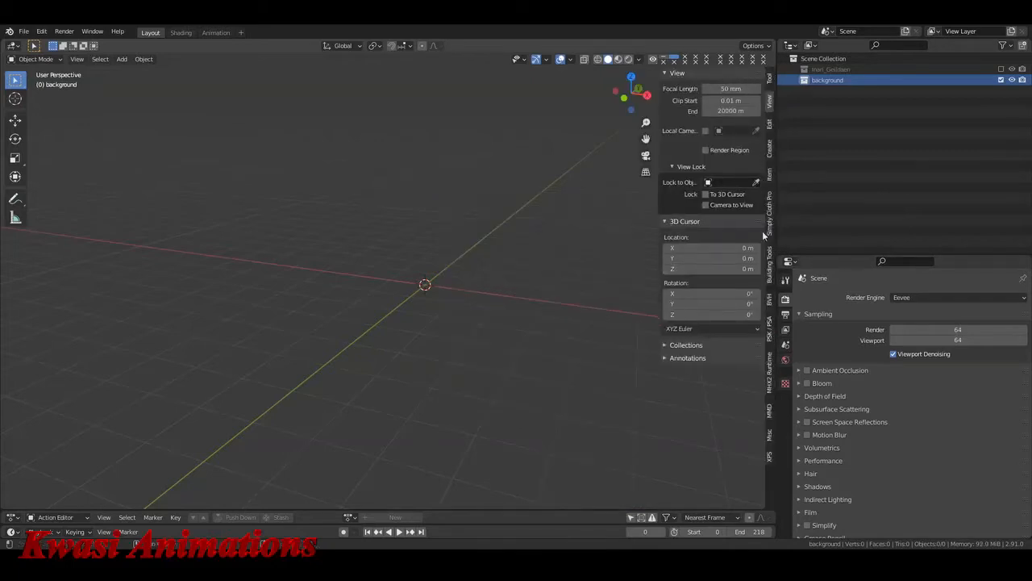
left_click(770, 80)
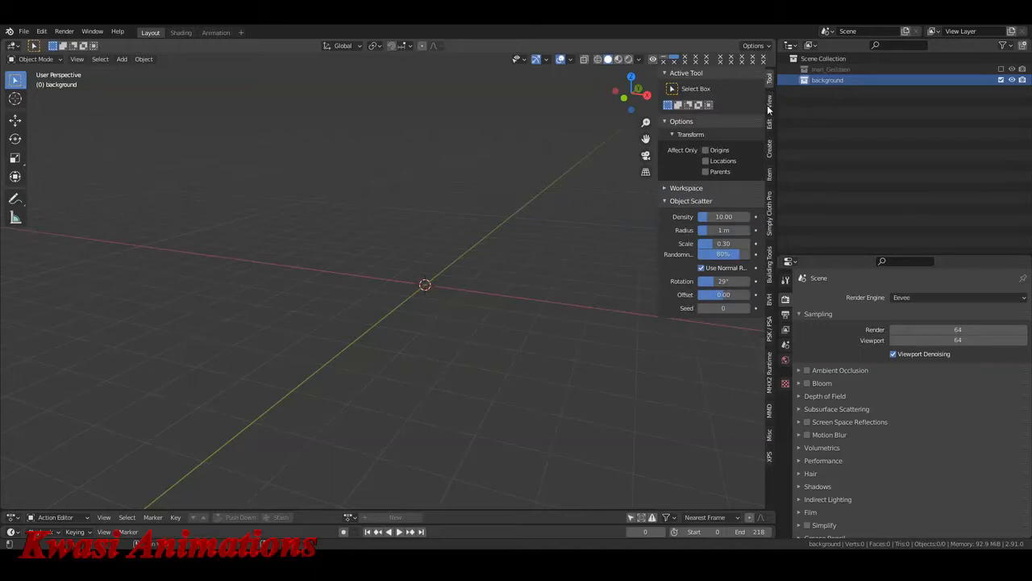
left_click(770, 149)
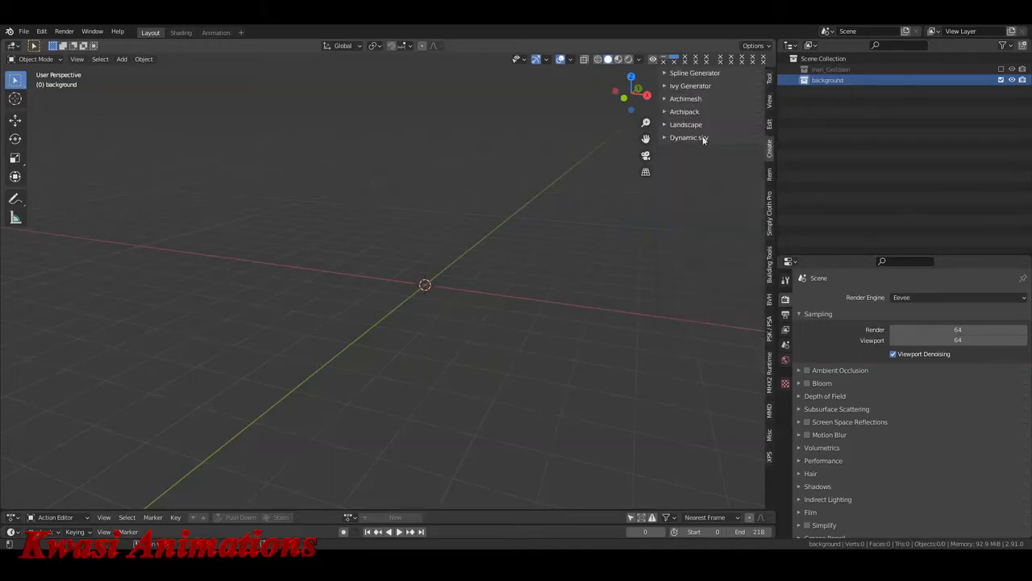
left_click(666, 125)
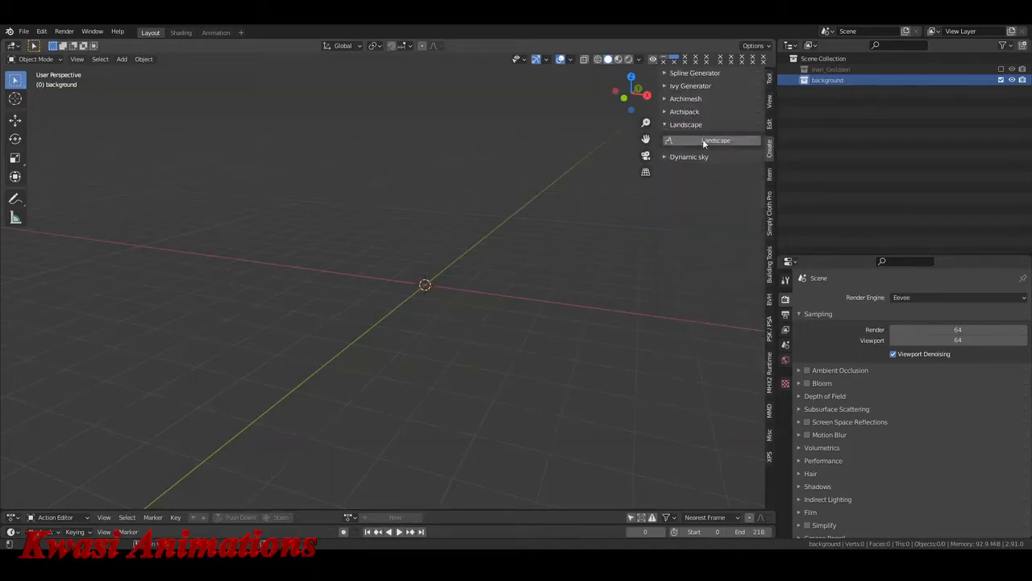
left_click(714, 142)
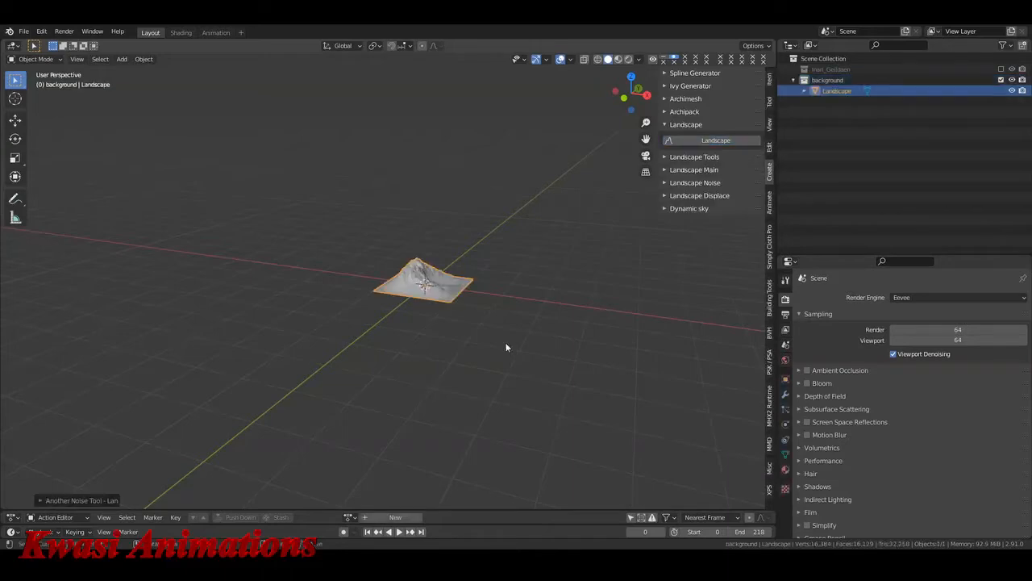
scroll(505, 347, "up", 6)
middle_click_drag(543, 325, 438, 358)
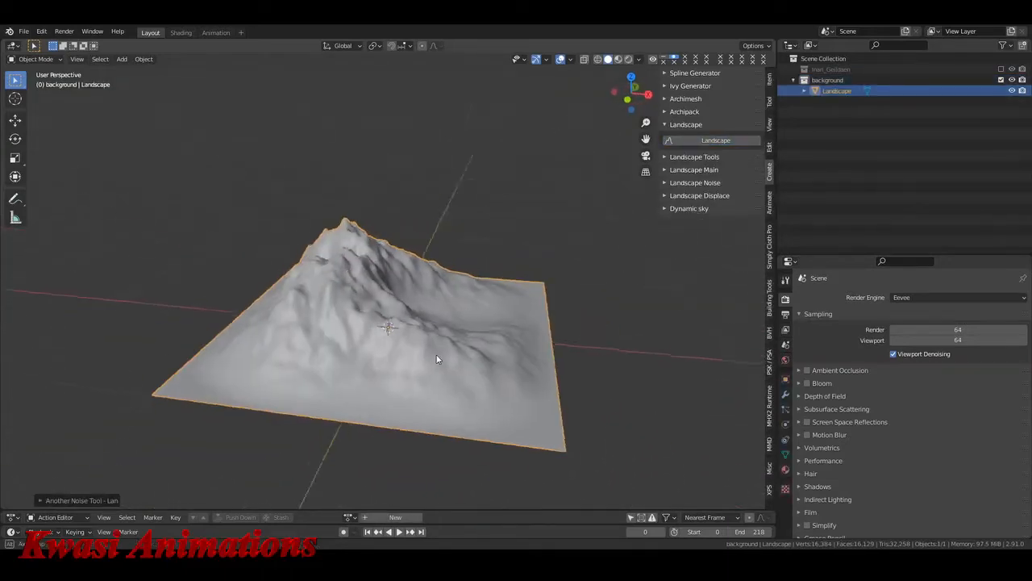
Try the Mountain 1 and Mountain 2 operator presets on the new landscape
left_click(770, 80)
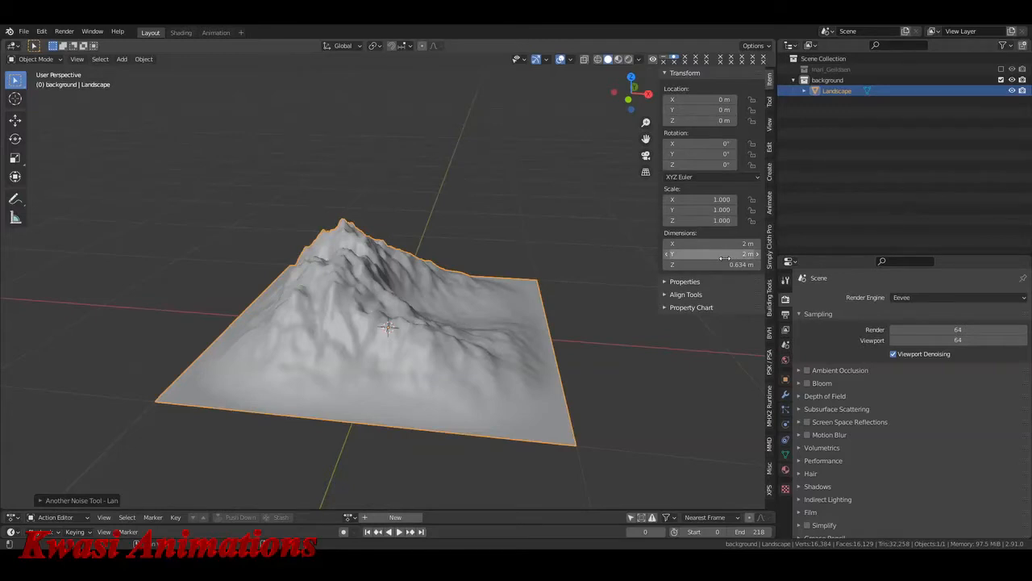
left_click(79, 501)
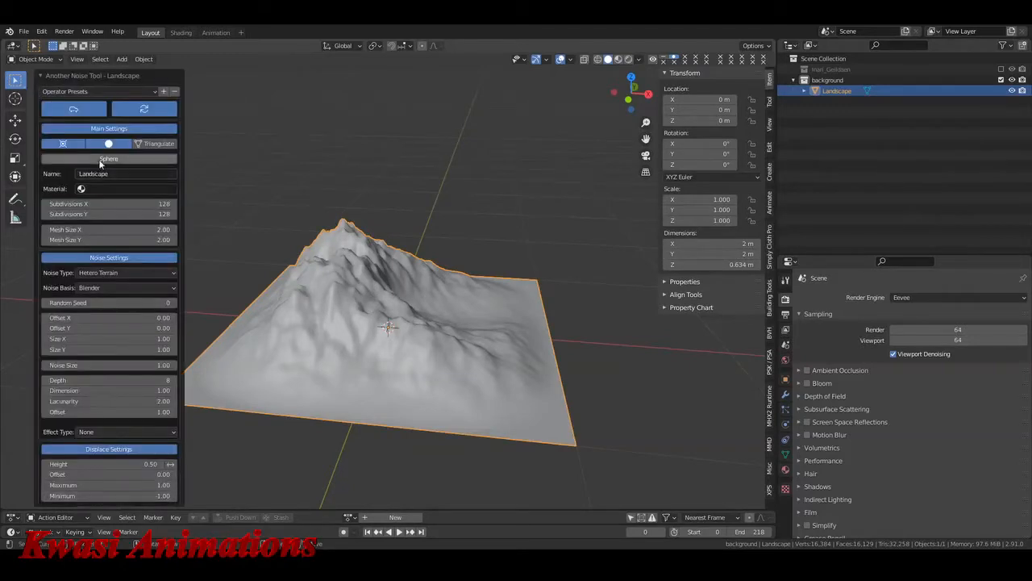
left_click(120, 89)
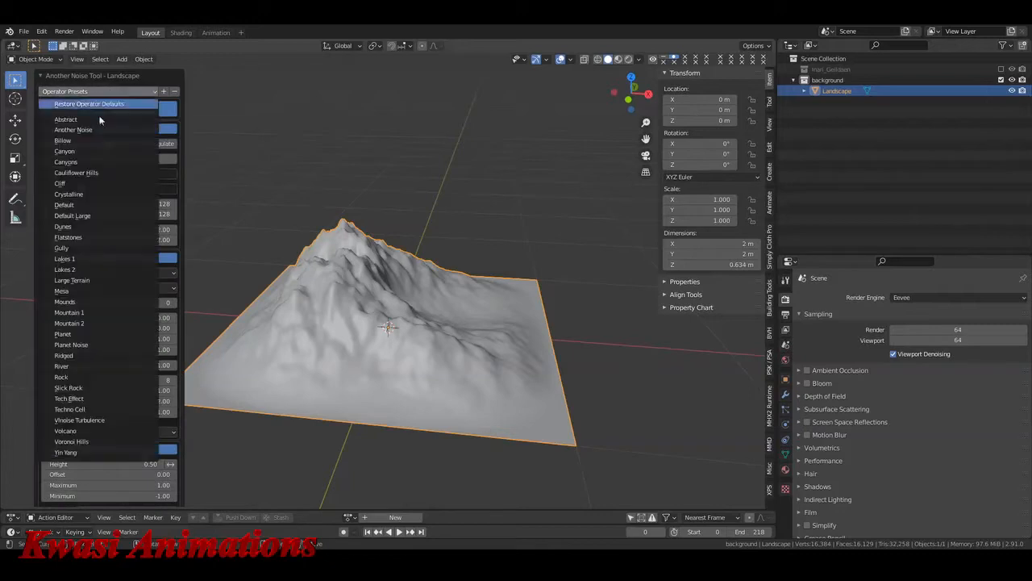
left_click(92, 313)
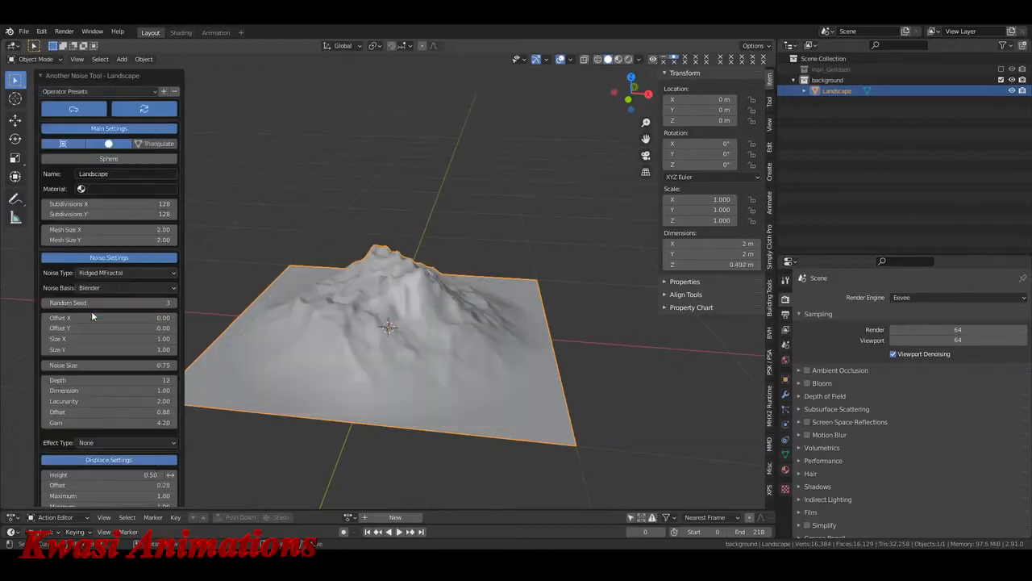
left_click(117, 89)
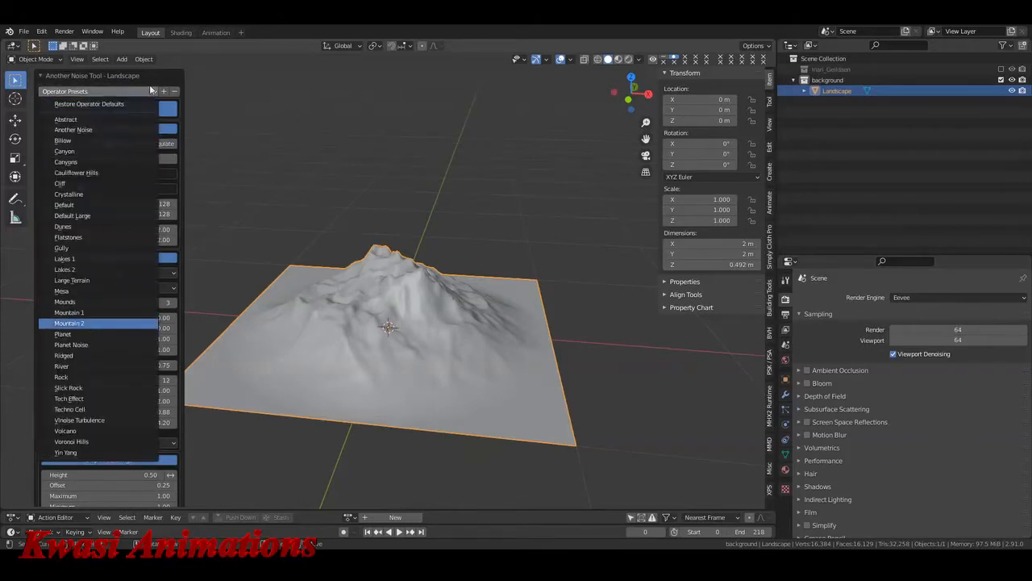
left_click(93, 323)
left_click(151, 75)
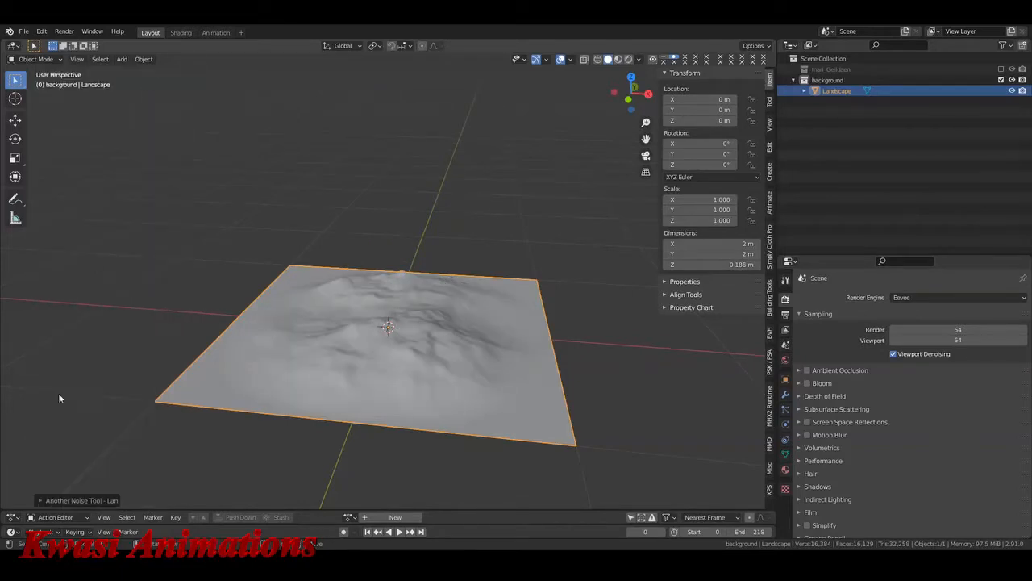
Apply the Lakes 1 operator preset to the landscape
left_click(73, 501)
scroll(107, 437, "down", 4)
scroll(107, 436, "up", 3)
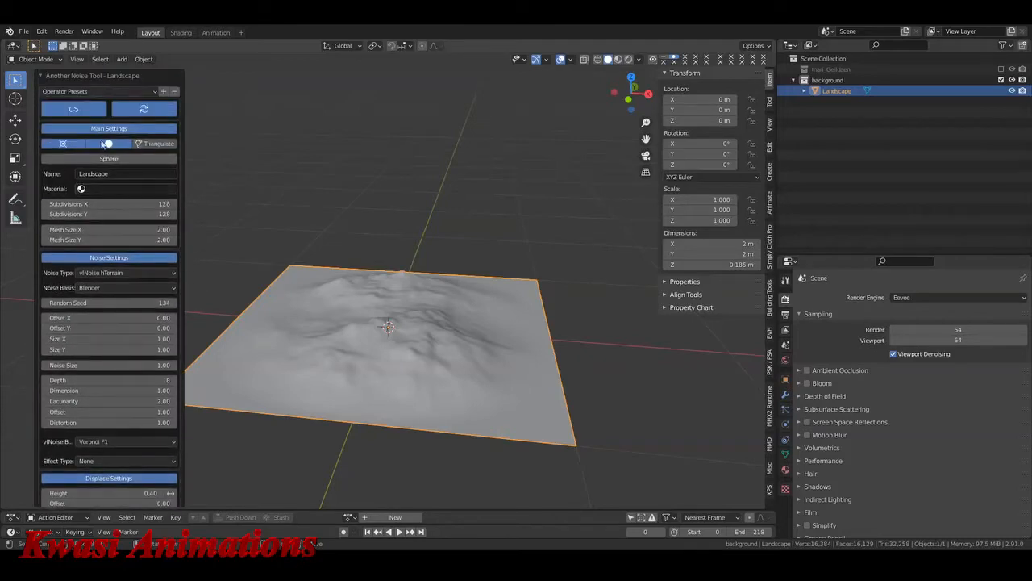
left_click(116, 89)
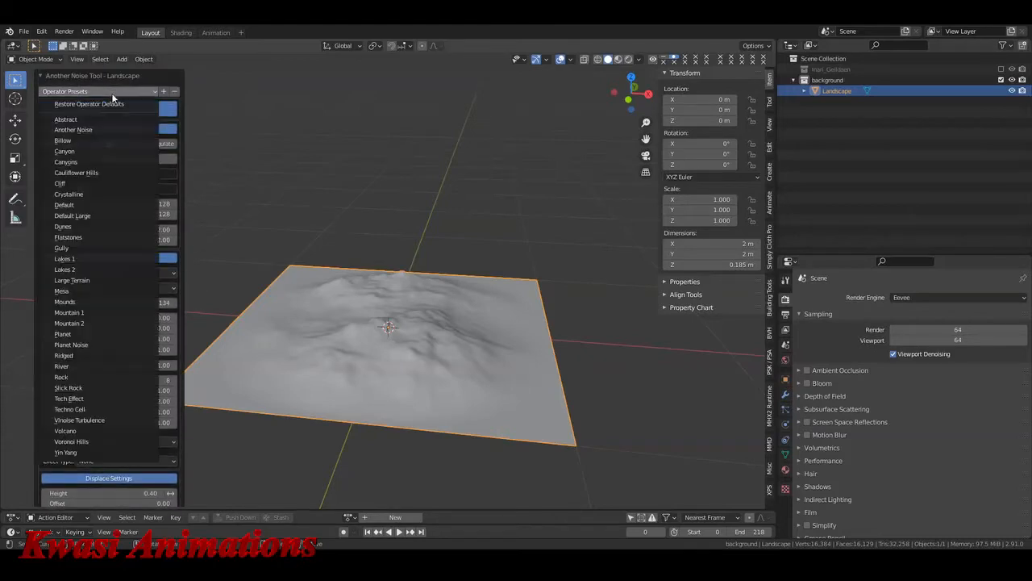
left_click(100, 323)
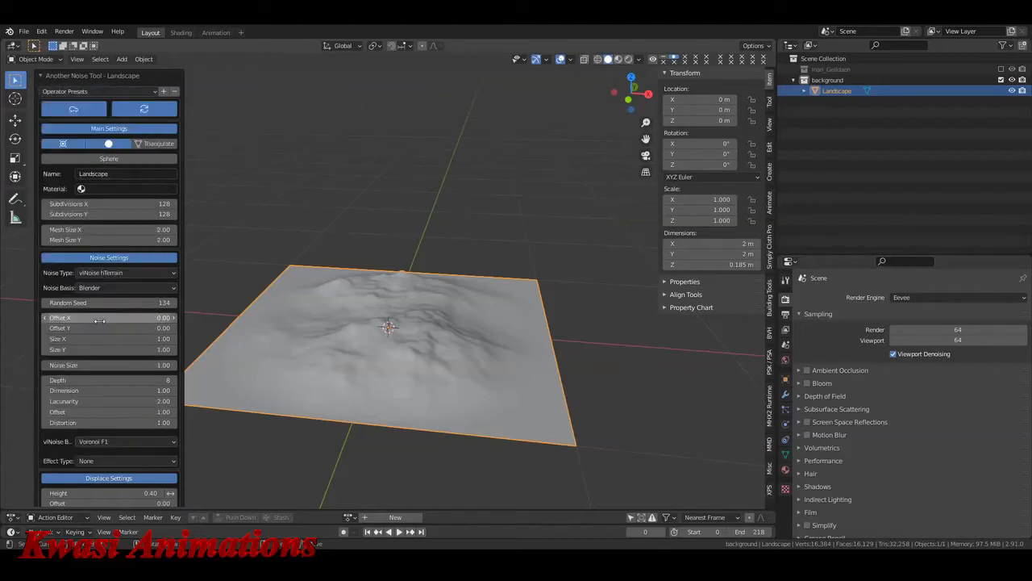
left_click(119, 91)
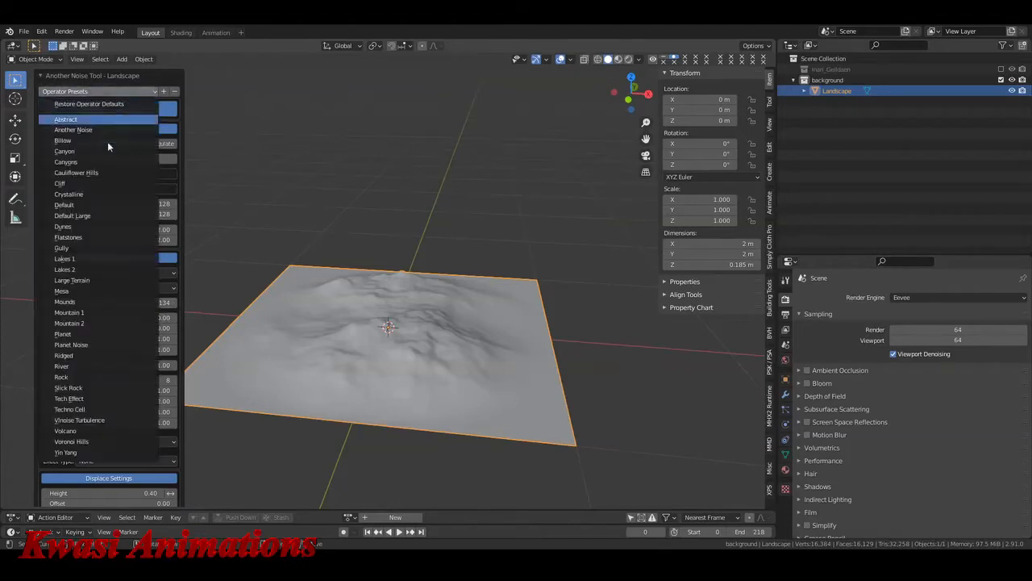
left_click(123, 259)
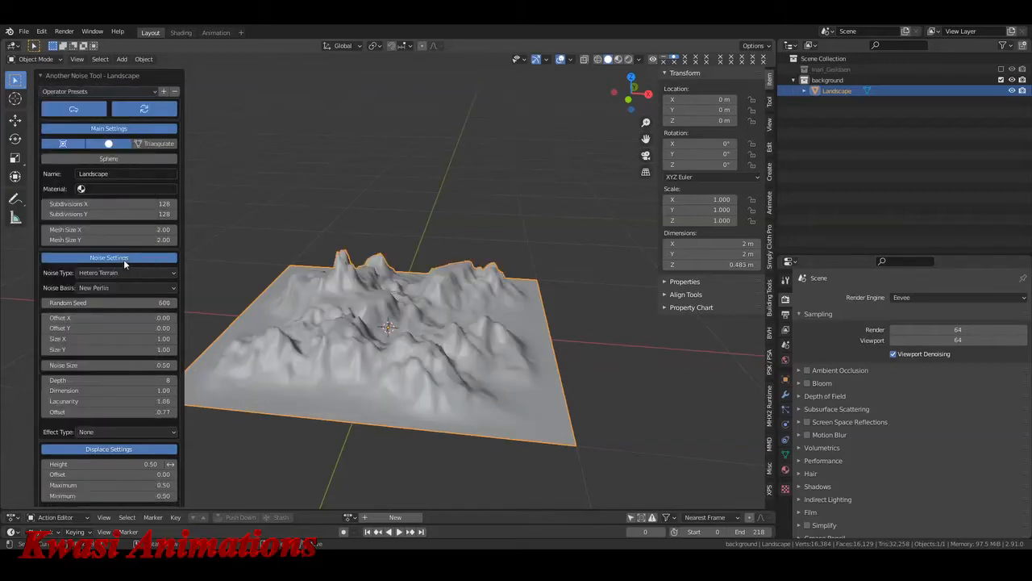
scroll(530, 358, "down", 3)
Scale the whole landscape up uniformly by a factor of about 38.9
left_click(532, 358)
left_click(411, 316)
middle_click_drag(544, 360, 516, 347)
scroll(439, 363, "down", 5)
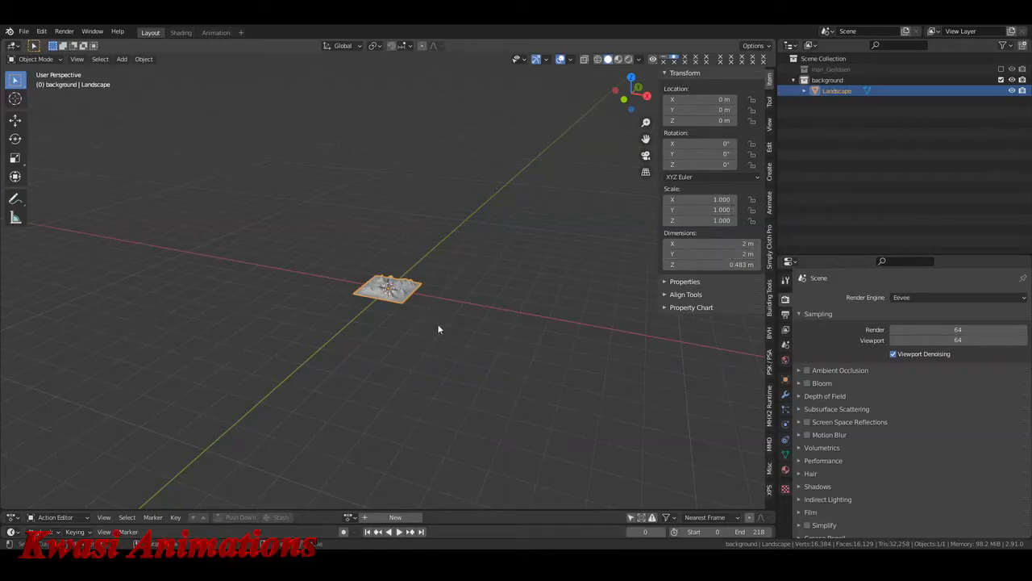
key("s")
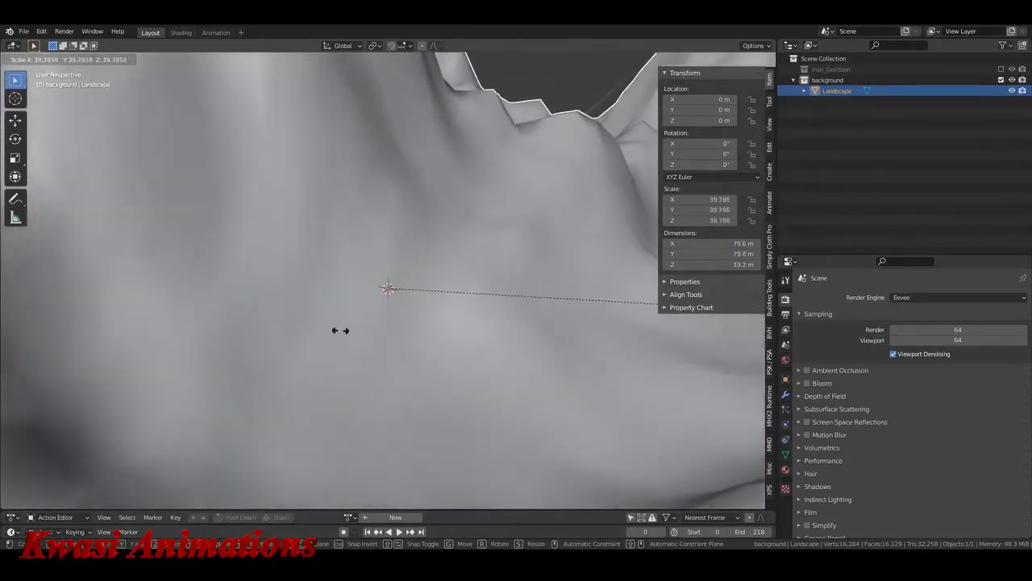
left_click(327, 320)
scroll(488, 278, "down", 4)
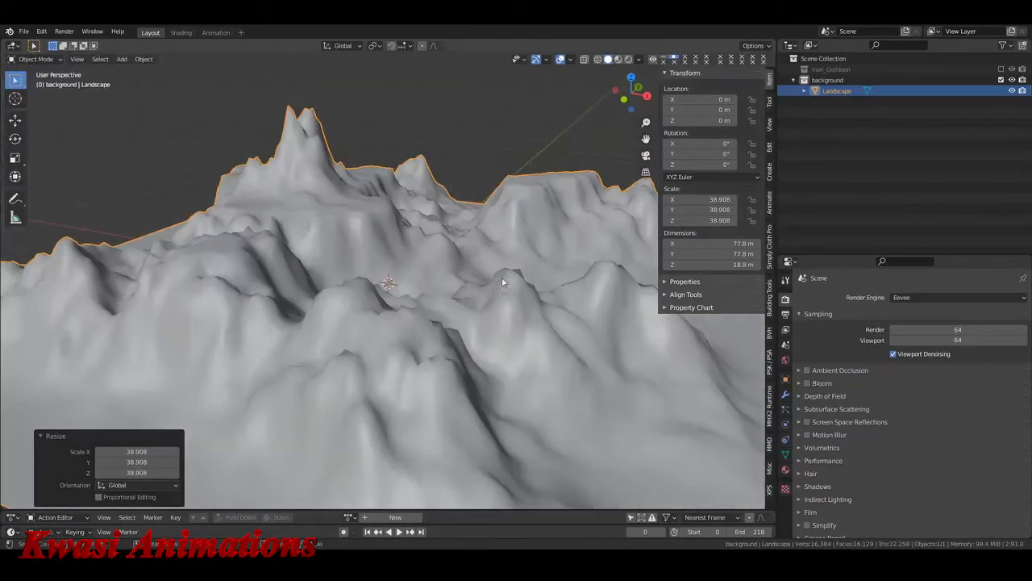
scroll(484, 298, "down", 4)
middle_click_drag(426, 334, 484, 315)
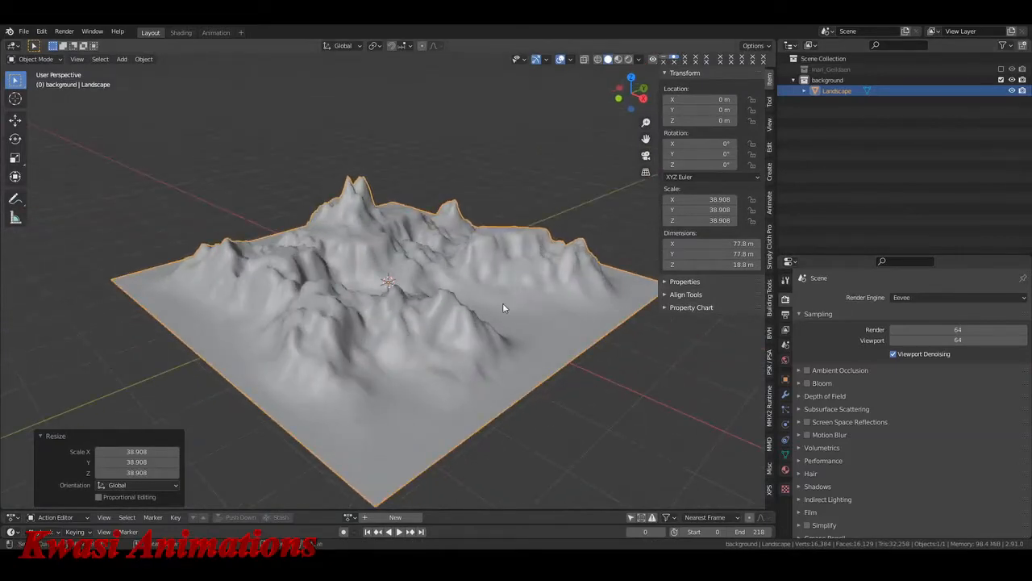
left_click(121, 435)
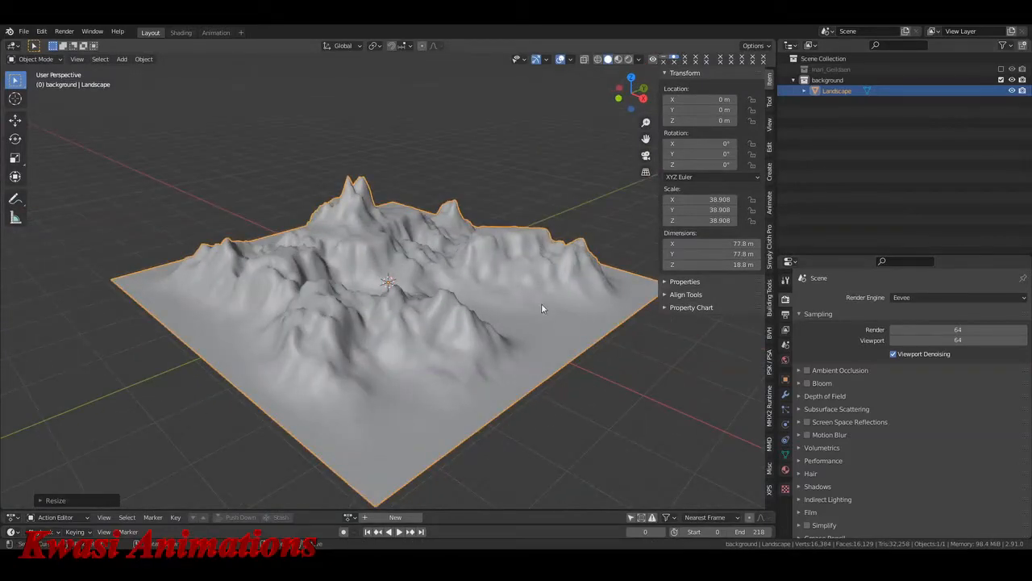
Enable the excluded character collection so that its model is shown together with the landscape
left_click(1001, 70)
scroll(440, 306, "up", 6)
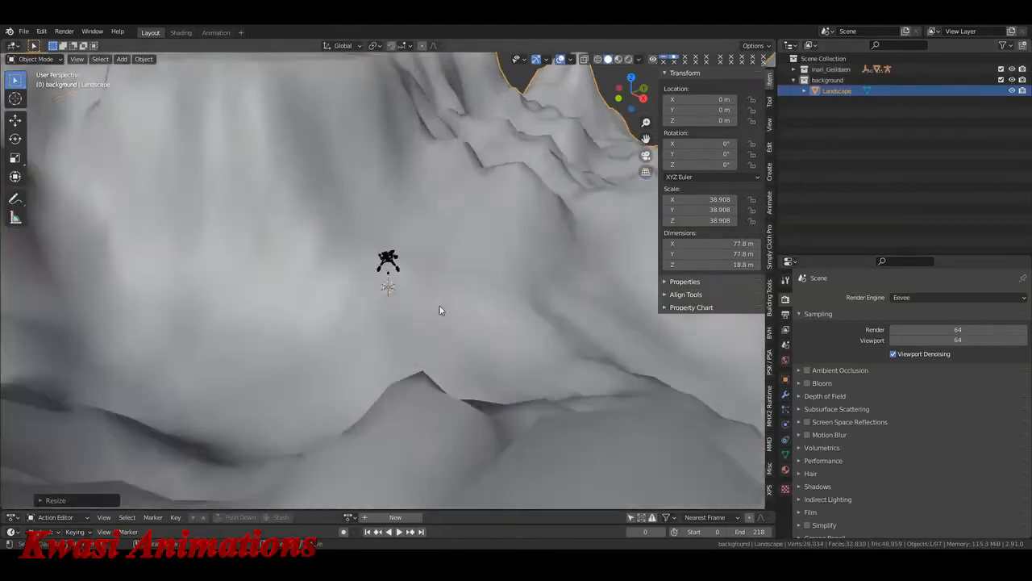
scroll(434, 301, "down", 4)
Select all objects of the character collection and move them in top view away from the landscape's centre towards positive X
left_click(831, 69)
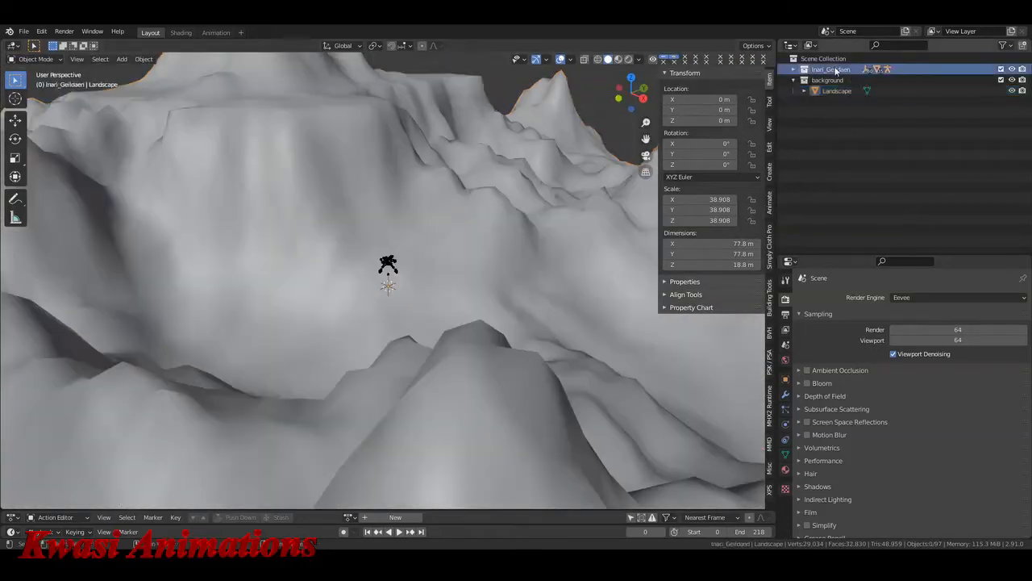
right_click(835, 69)
left_click(779, 153)
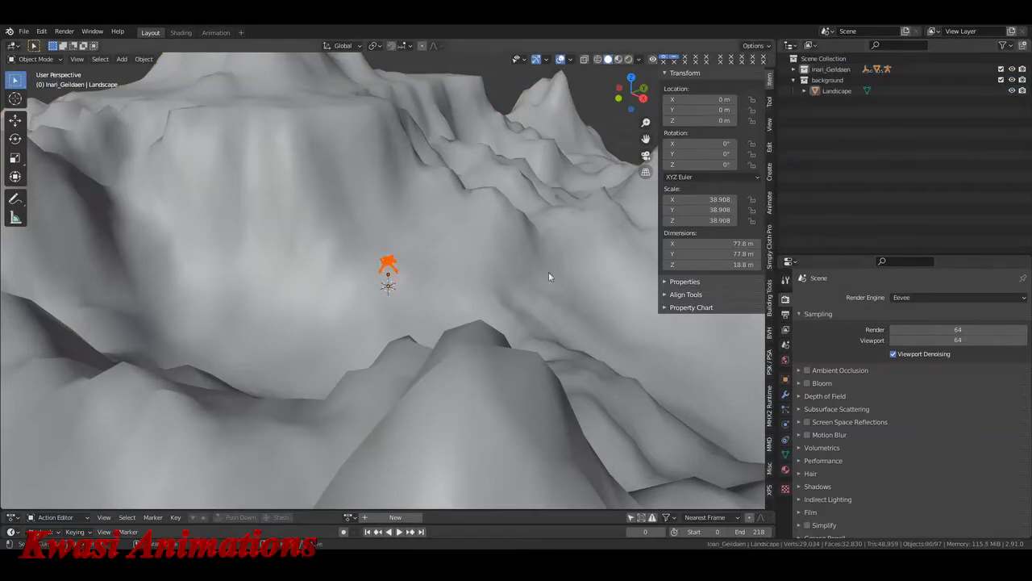
key("KP_7")
key("g")
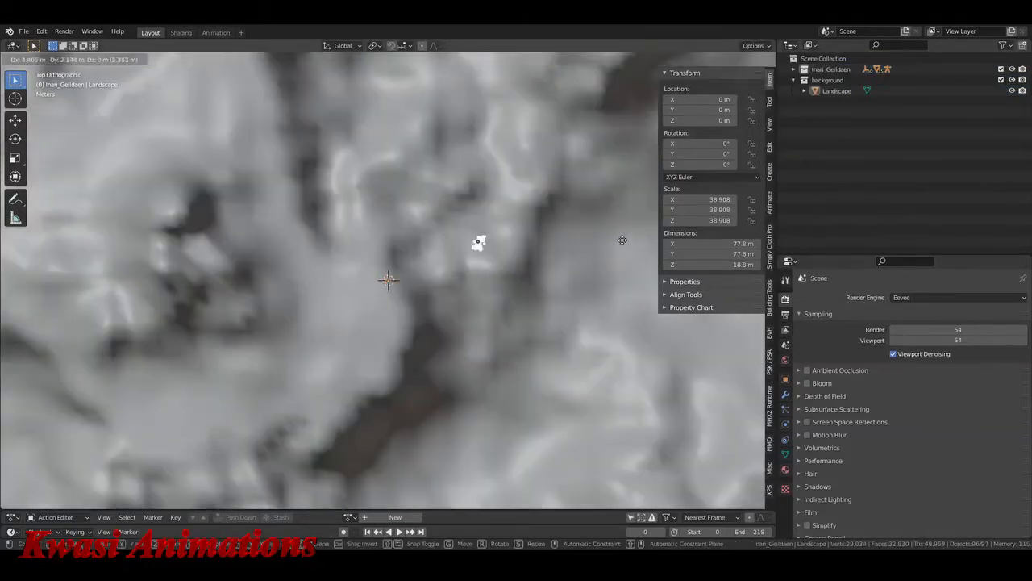
left_click(739, 289)
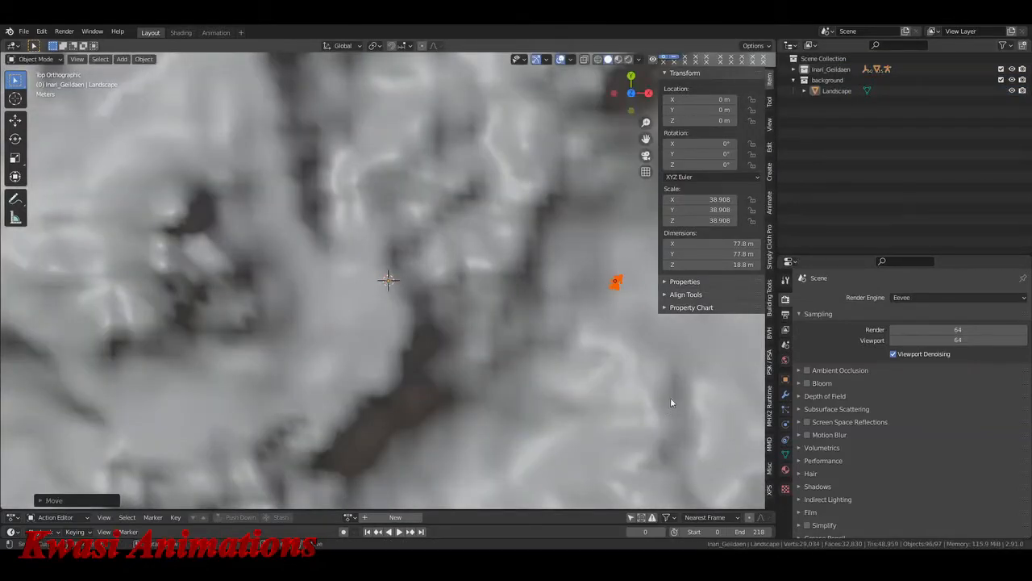
middle_click_drag(670, 397, 580, 292)
middle_click_drag(533, 351, 521, 357)
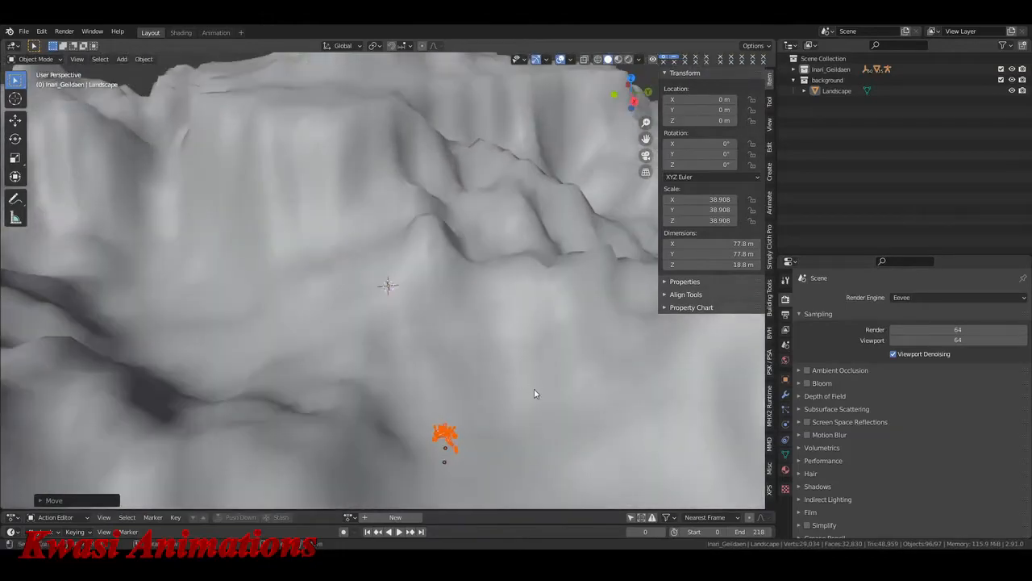
Move the selected character upwards, clear of the terrain slope
key("g")
left_click(520, 156)
scroll(492, 194, "down", 4)
middle_click_drag(436, 248, 452, 254)
Play the animation to frame 10 and examine the character's placement on the landscape from closer and farther away
key("space")
key("space")
scroll(491, 262, "up", 4)
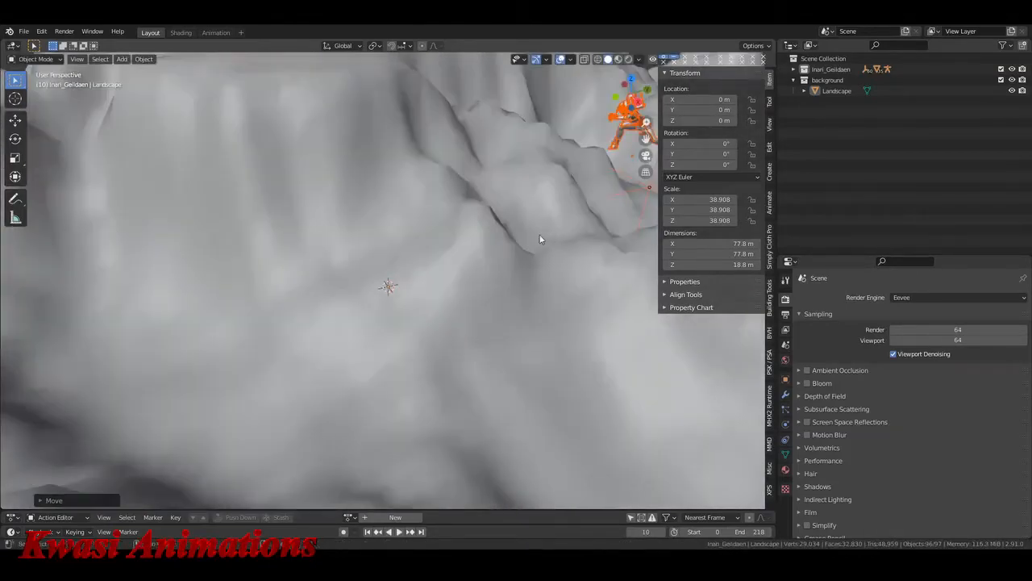
middle_click_drag(541, 237, 404, 252, "shift")
scroll(404, 251, "down", 2)
middle_click_drag(369, 284, 388, 279)
scroll(388, 279, "down", 1)
scroll(389, 279, "down", 2)
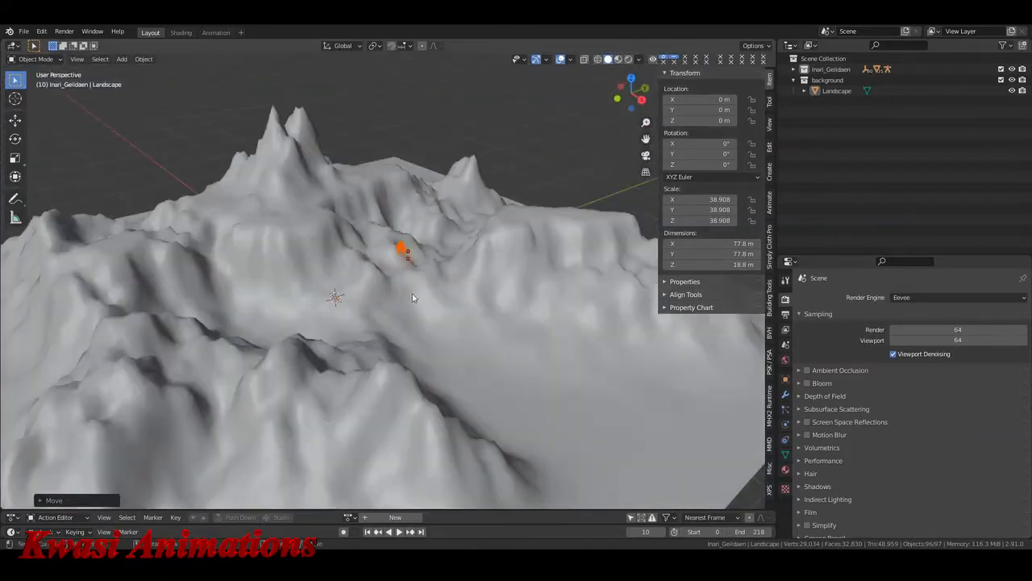
middle_click_drag(466, 349, 458, 349)
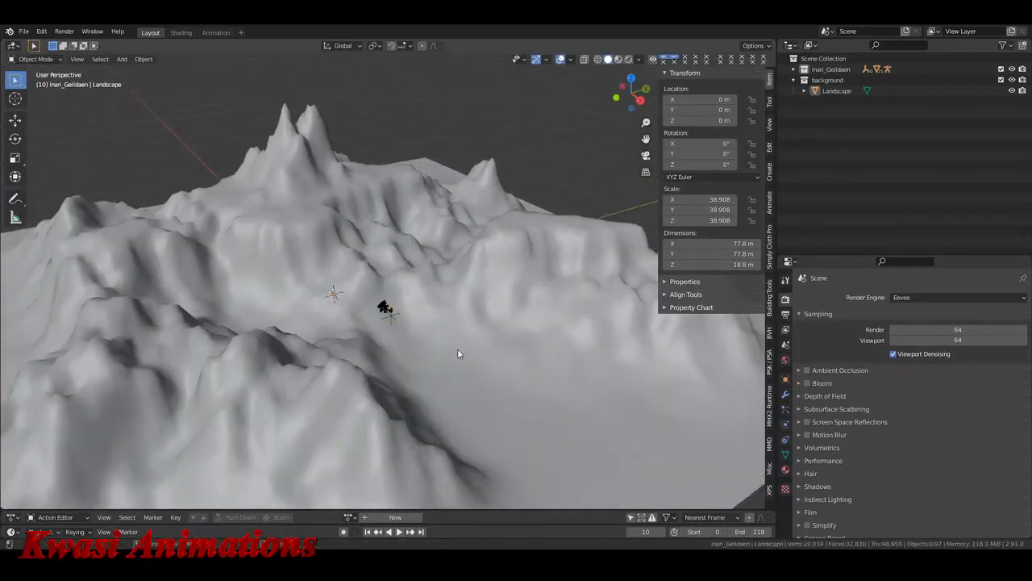
Hide the viewport overlays and view the character and the surrounding terrain up close
left_click(560, 62)
scroll(427, 251, "up", 3)
middle_click_drag(378, 302, 172, 248, "shift")
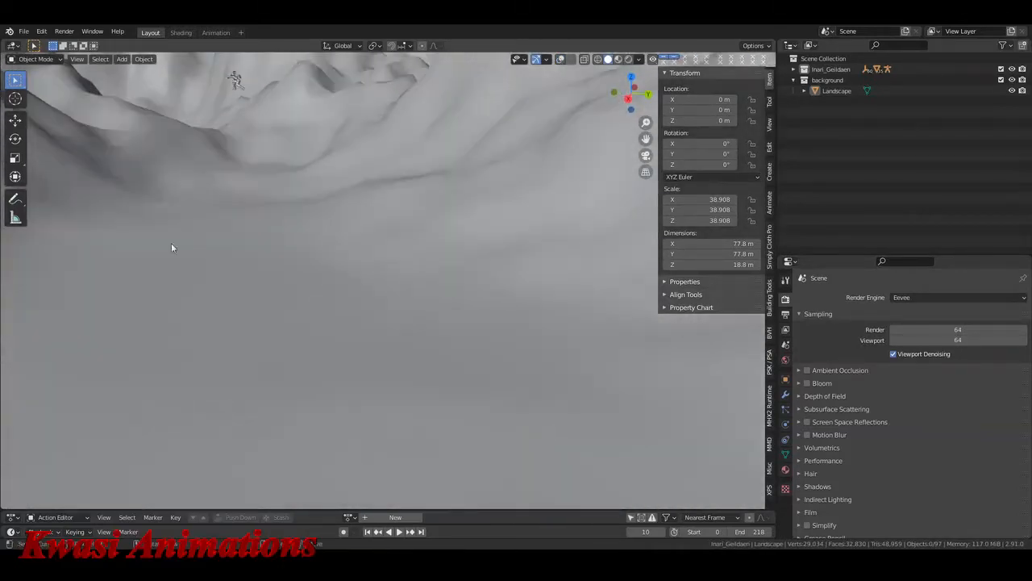
Select all objects of the character collection and move them in top view towards positive X and Y onto the landscape's smooth flat area
middle_click_drag(297, 252, 363, 271)
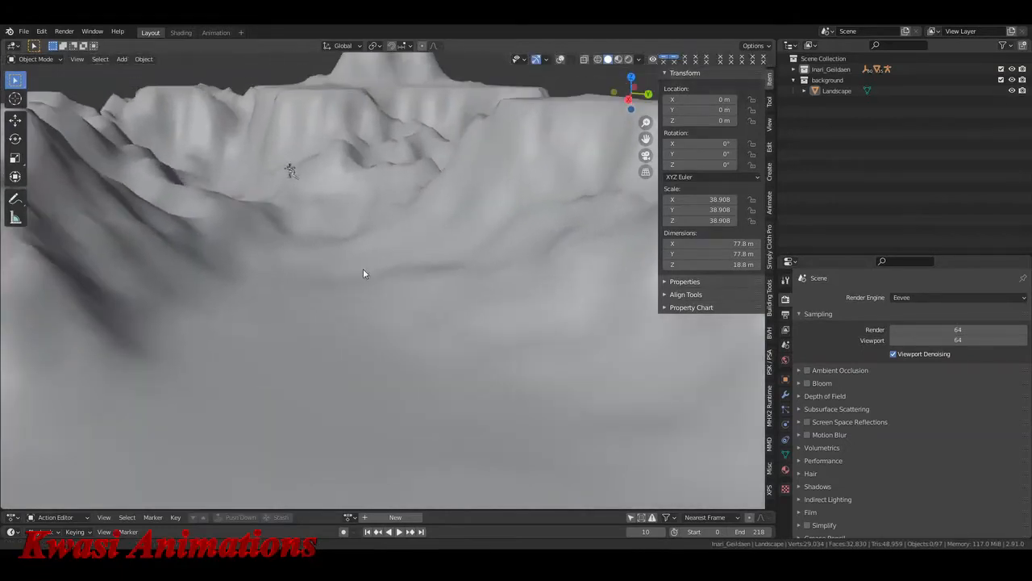
right_click(830, 71)
left_click(793, 138)
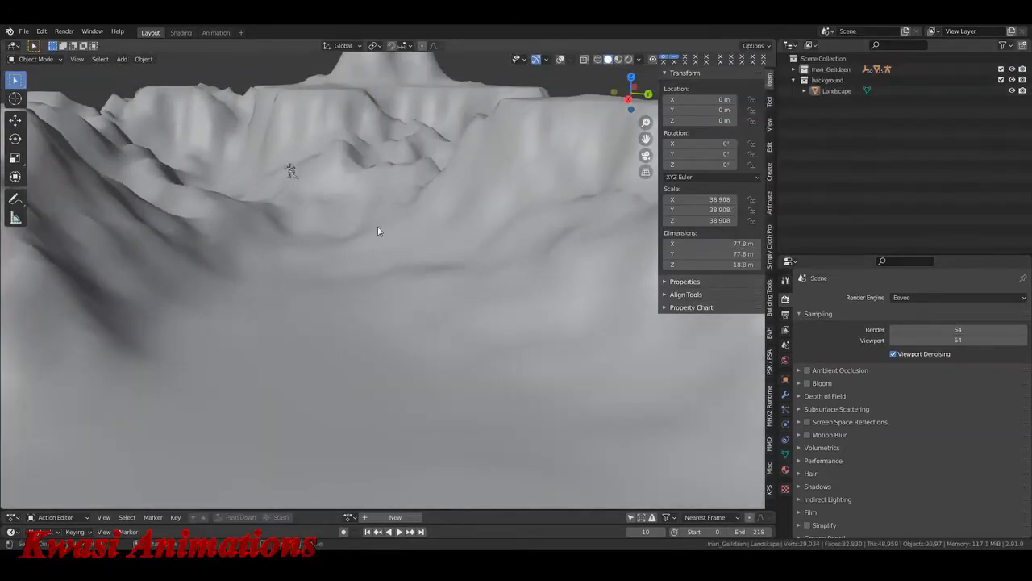
key("KP_7")
middle_click_drag(551, 269, 388, 244, "shift")
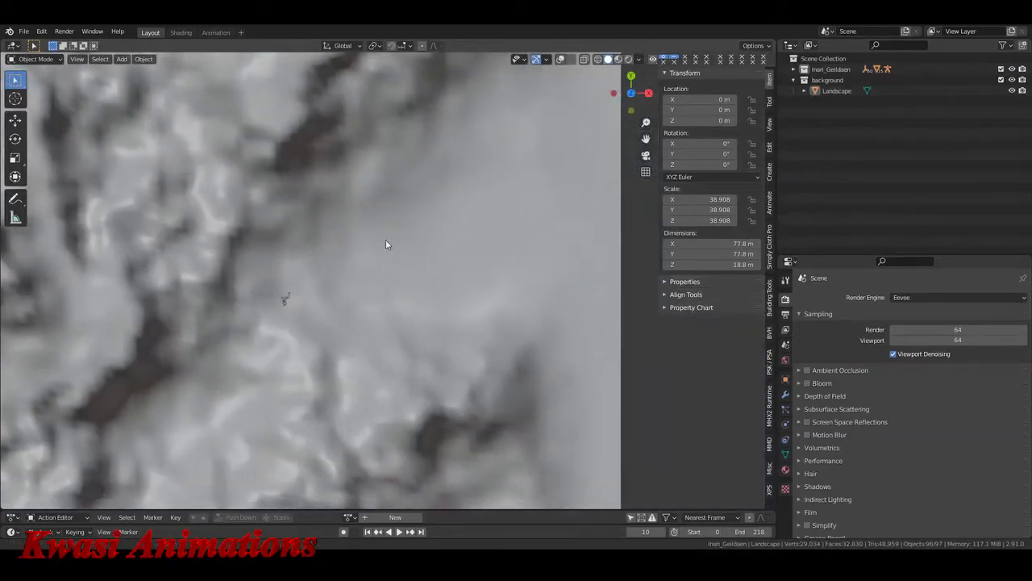
key("g")
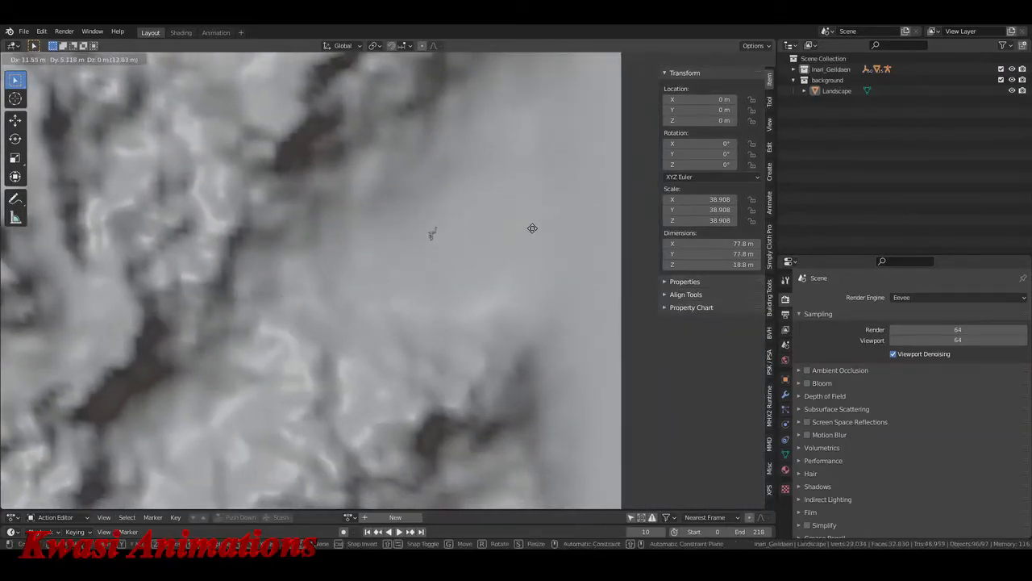
left_click(529, 226)
scroll(529, 327, "up", 1)
Lower the character about 4.08 m along the global Z axis towards the flat ground
middle_click_drag(530, 328, 346, 281)
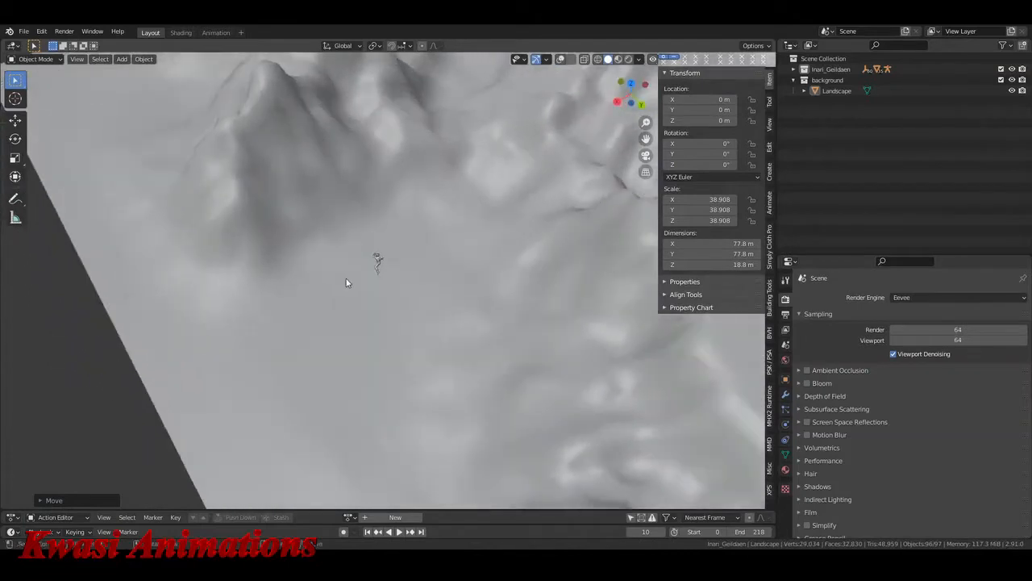
key("g")
key("x")
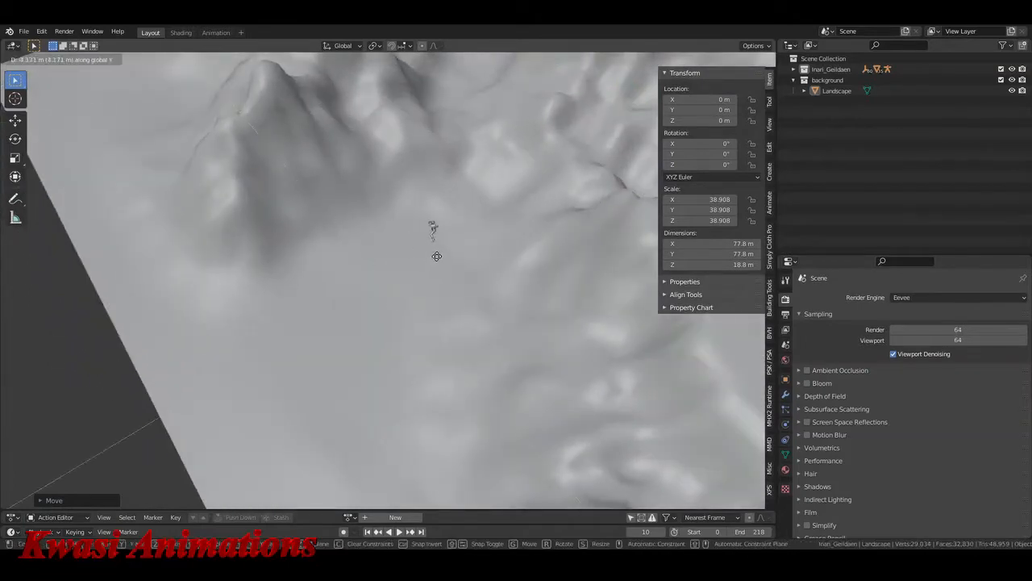
key("z")
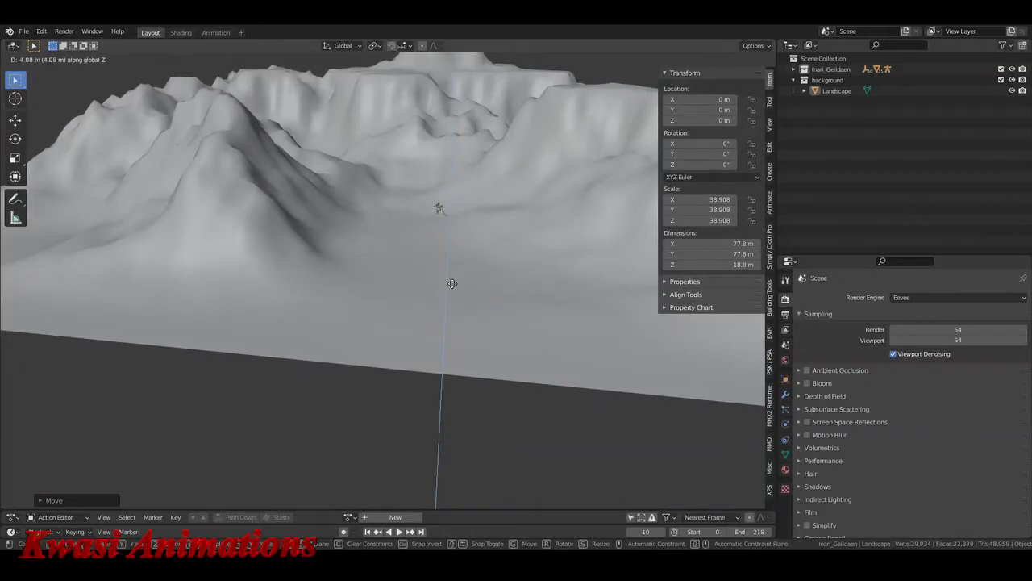
left_click(452, 283)
Shift the character along the X axis and adjust its height along Z so it sits on the open ground in front of the mountains
key("g")
key("x")
left_click(478, 278)
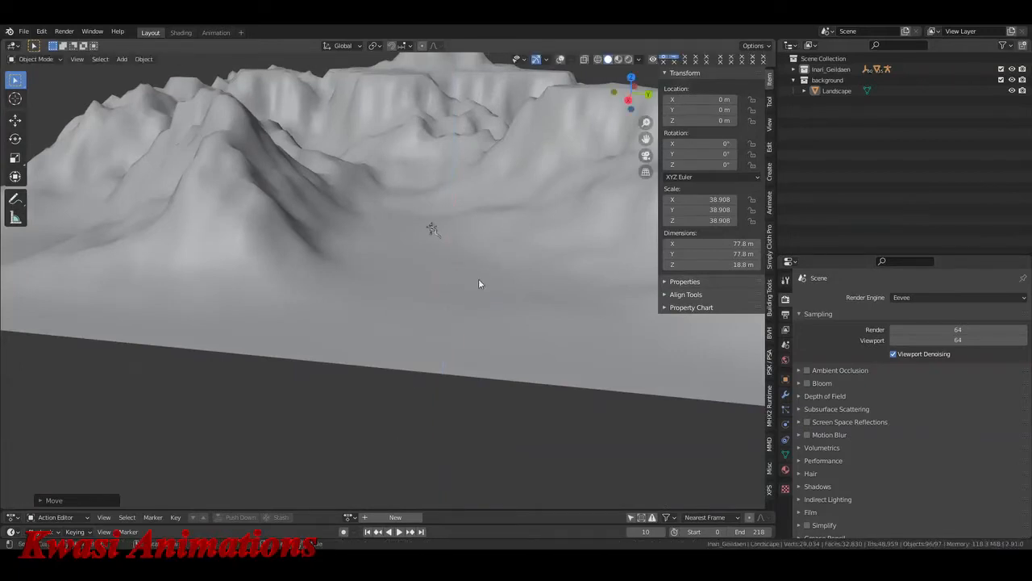
key("g")
key("z")
left_click(477, 287)
scroll(477, 287, "up", 8)
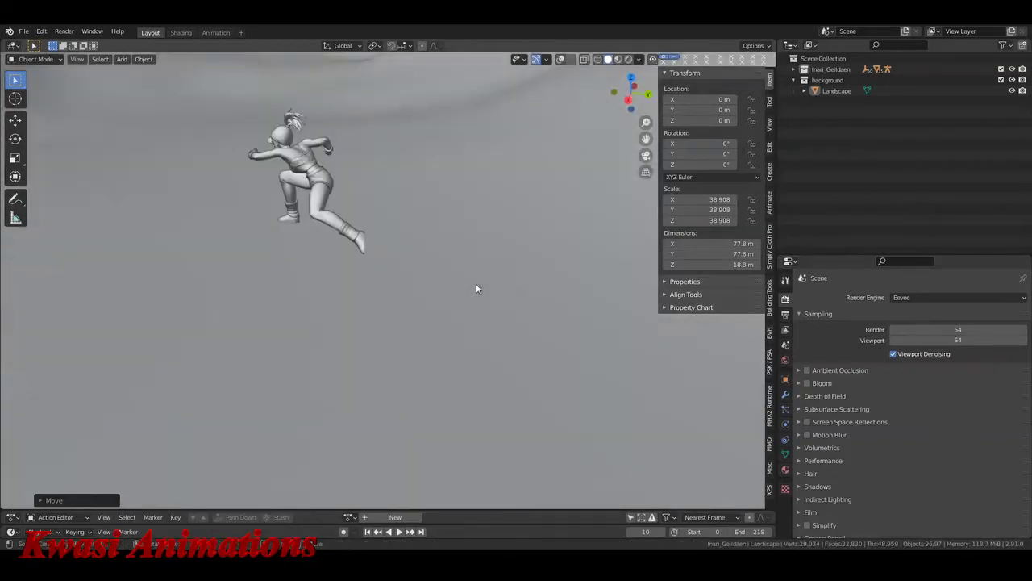
scroll(476, 287, "down", 2)
middle_click_drag(447, 279, 395, 321)
Turn the viewport overlays back on and exclude the character collection from the view layer
left_click(562, 59)
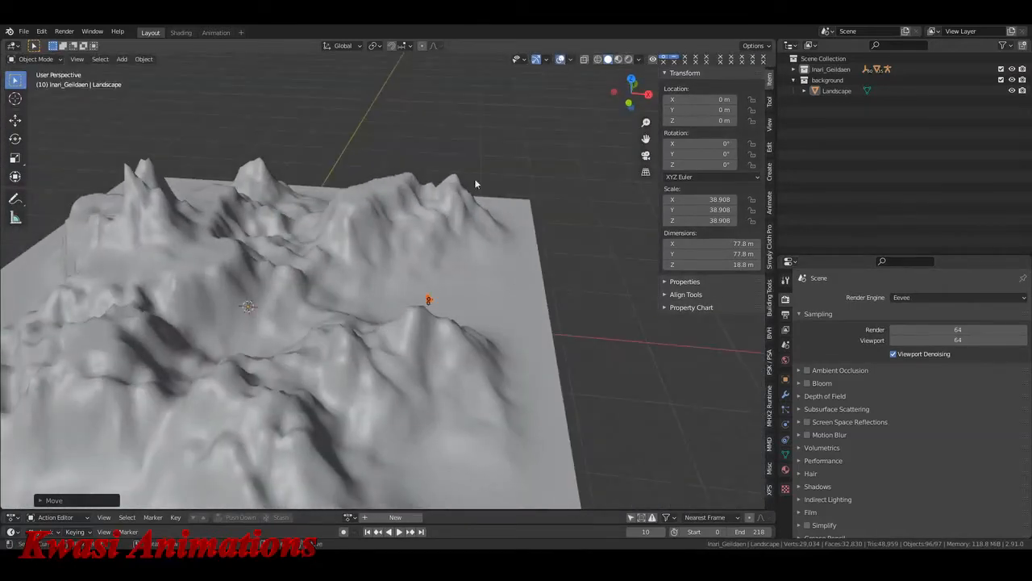
left_click(636, 229)
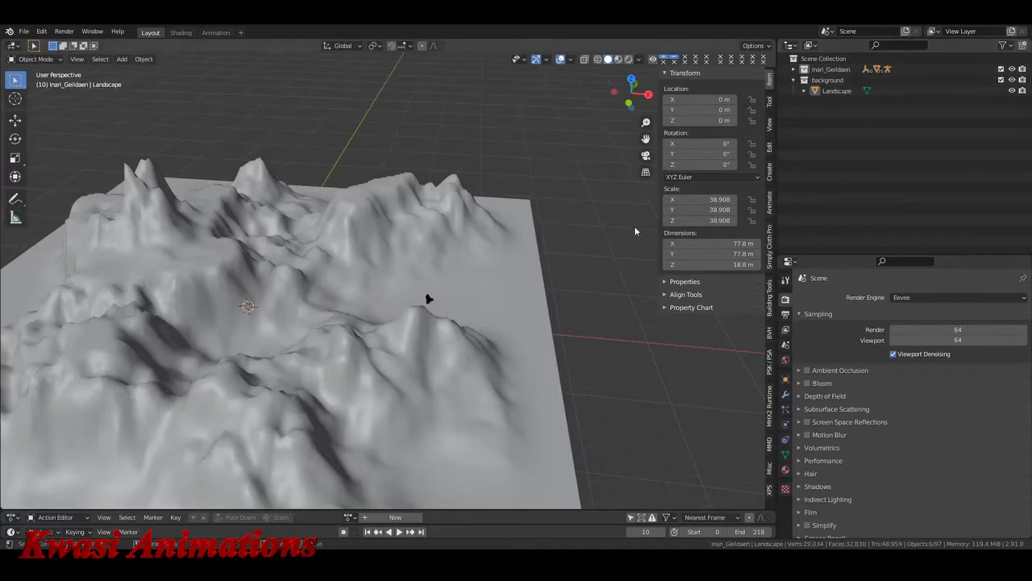
left_click(1000, 69)
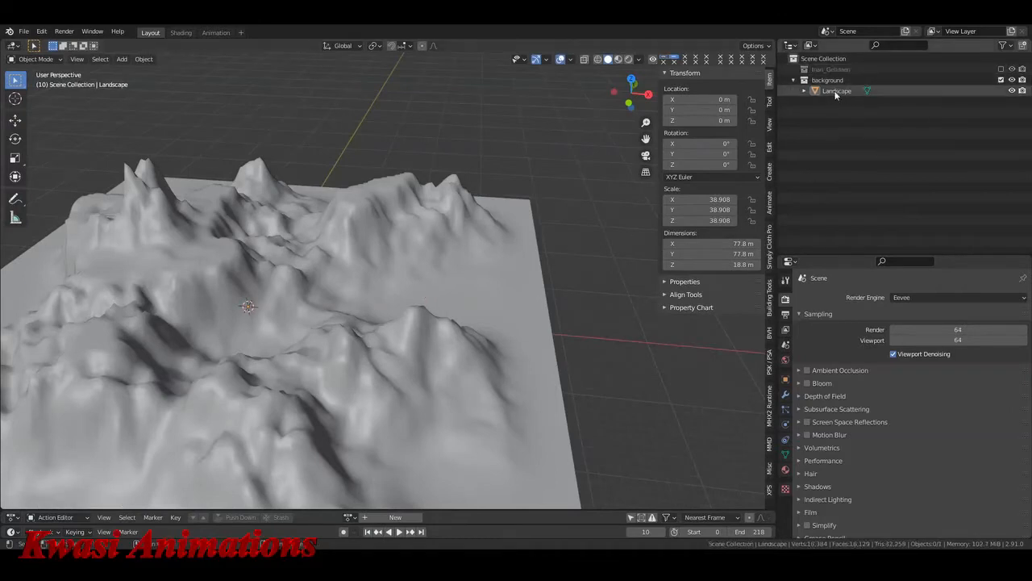
Select the Landscape object and create a new material named "mountains" for it in the Shading workspace
left_click(836, 91)
scroll(409, 232, "down", 3)
middle_click_drag(409, 234, 417, 234, "shift")
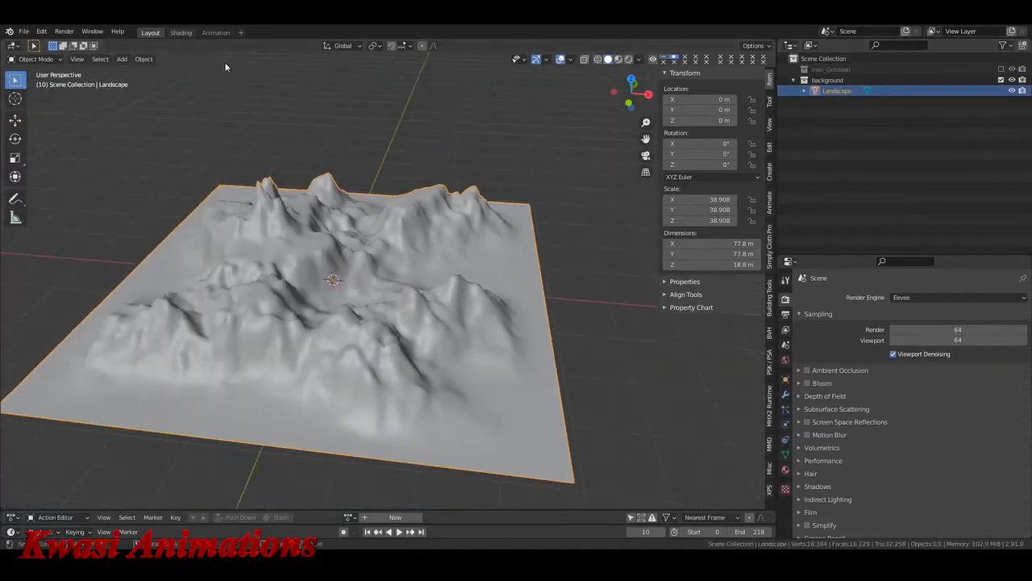
left_click(180, 32)
scroll(444, 185, "down", 6)
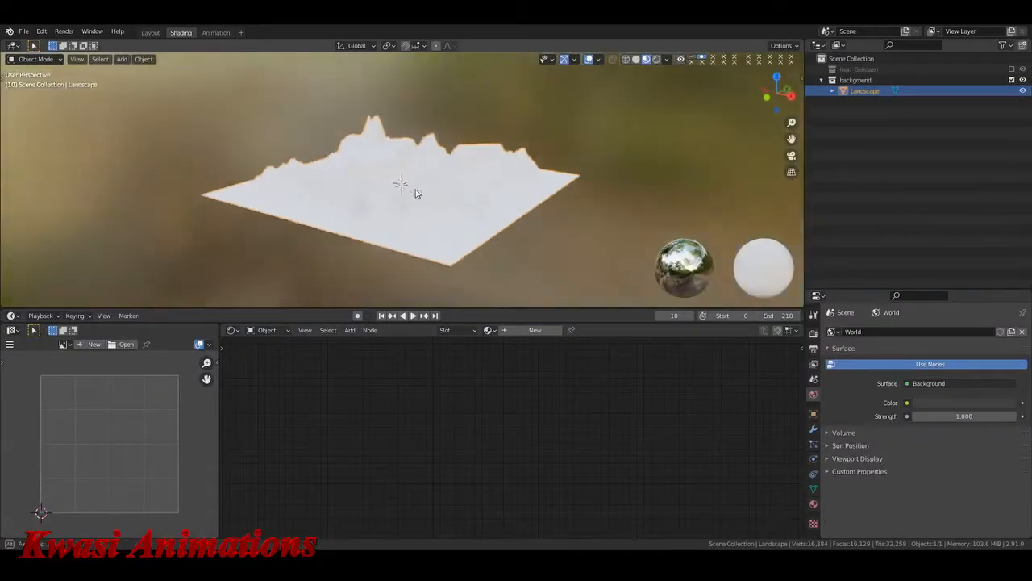
left_click(530, 330)
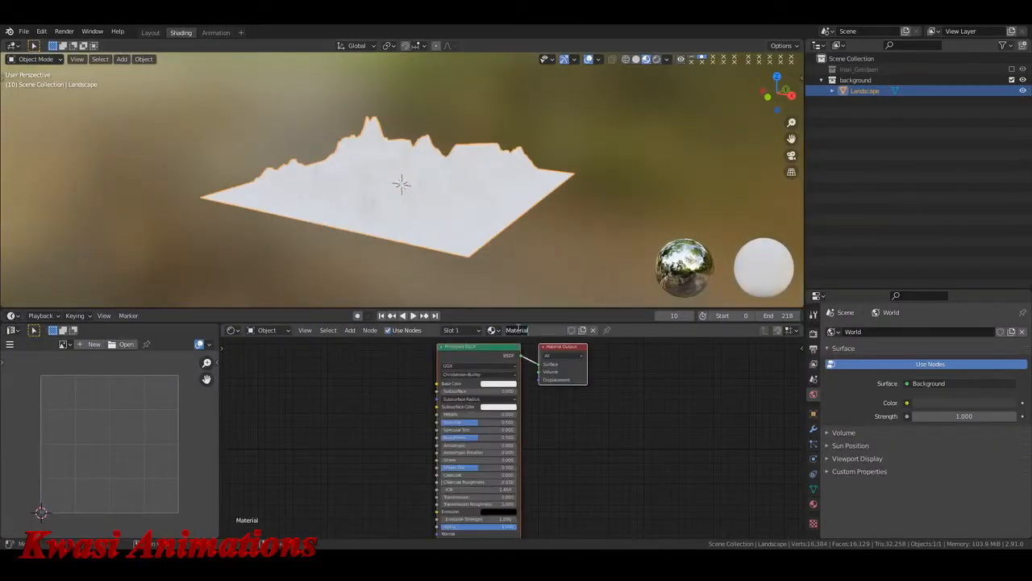
type("mountains")
key("Return")
Set the Roughness of the mountains material's Principled BSDF to 1.000
middle_click_drag(395, 417, 413, 399)
scroll(467, 387, "up", 7)
left_click_drag(524, 448, 611, 448)
middle_click_drag(654, 403, 654, 426)
scroll(654, 426, "up", 2)
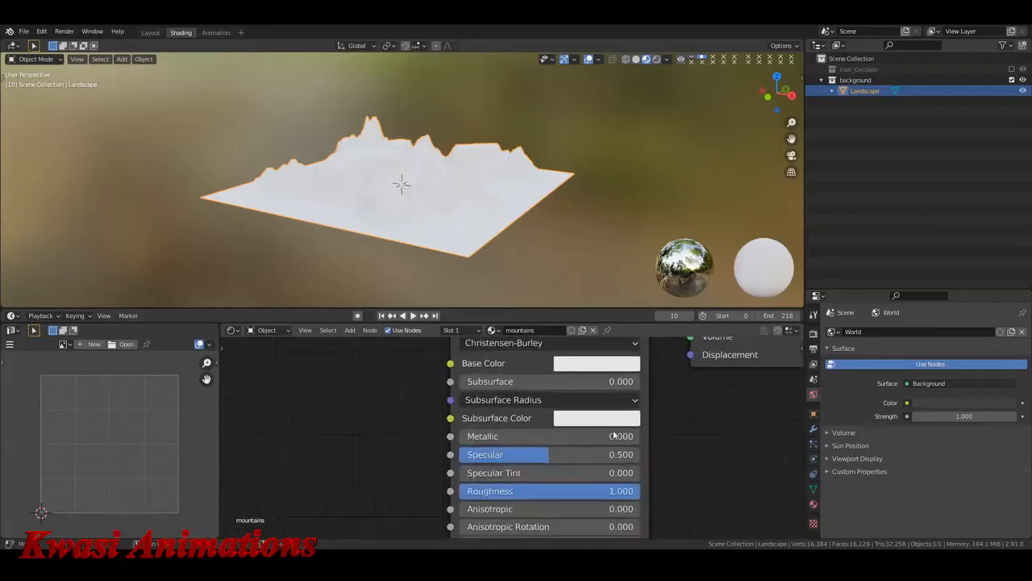
Change the Principled BSDF's Base Color to a dark reddish brown
middle_click_drag(692, 393, 642, 454)
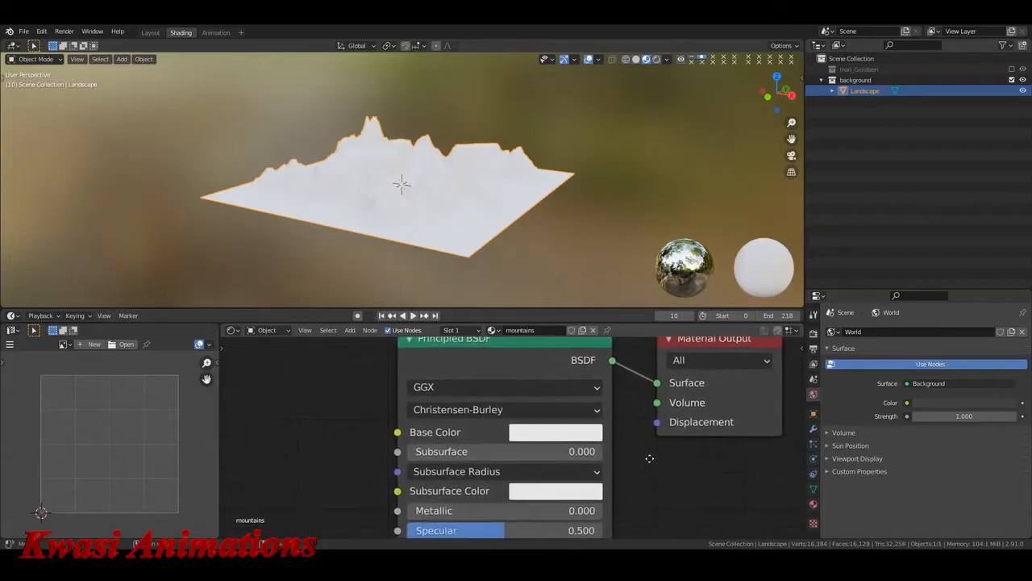
left_click(574, 426)
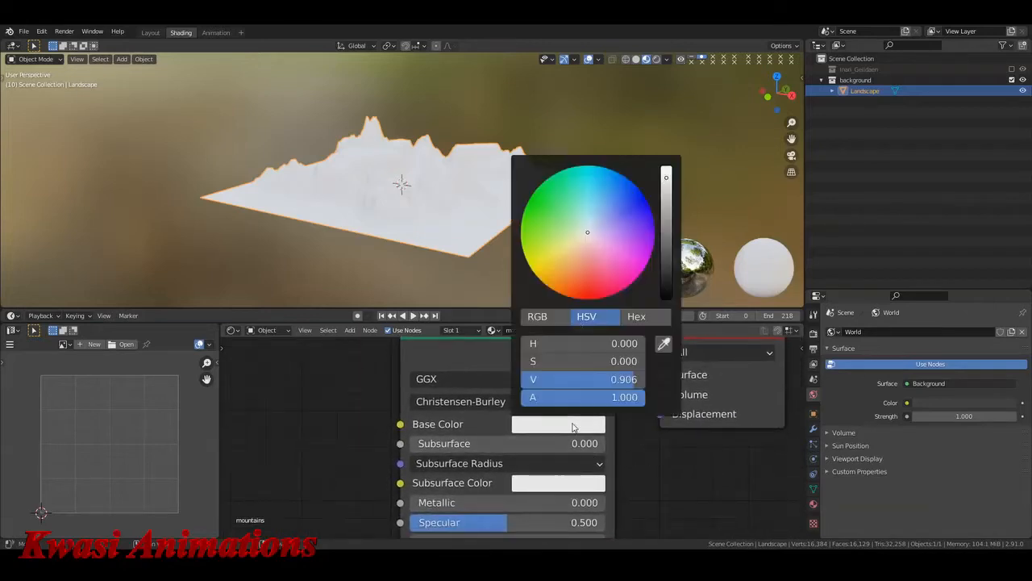
left_click(573, 288)
scroll(577, 273, "down", 10)
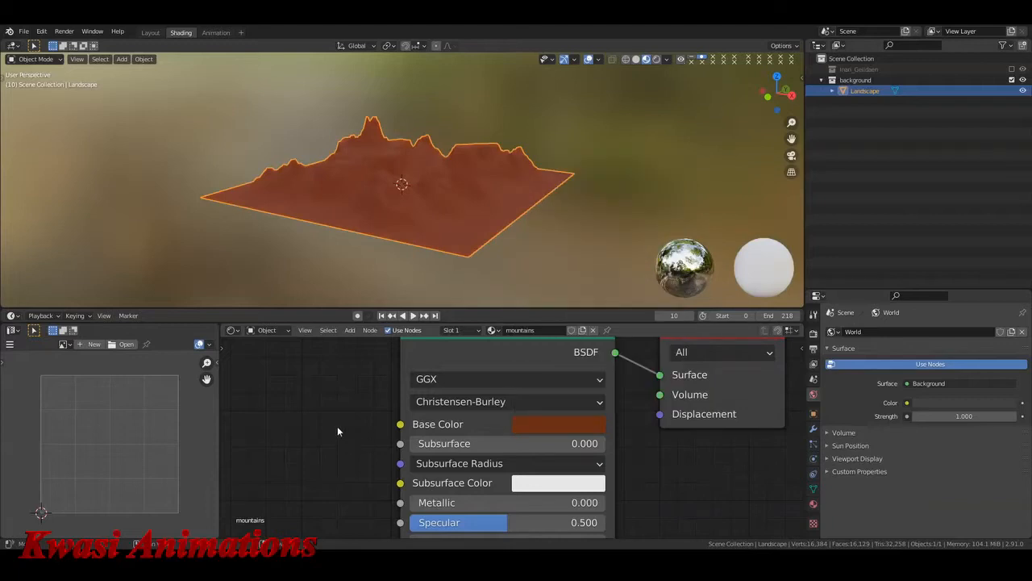
Space the Material Output node away from the Principled BSDF and insert a Mix Shader on the link between them
scroll(337, 411, "down", 3)
left_click_drag(605, 426, 713, 409)
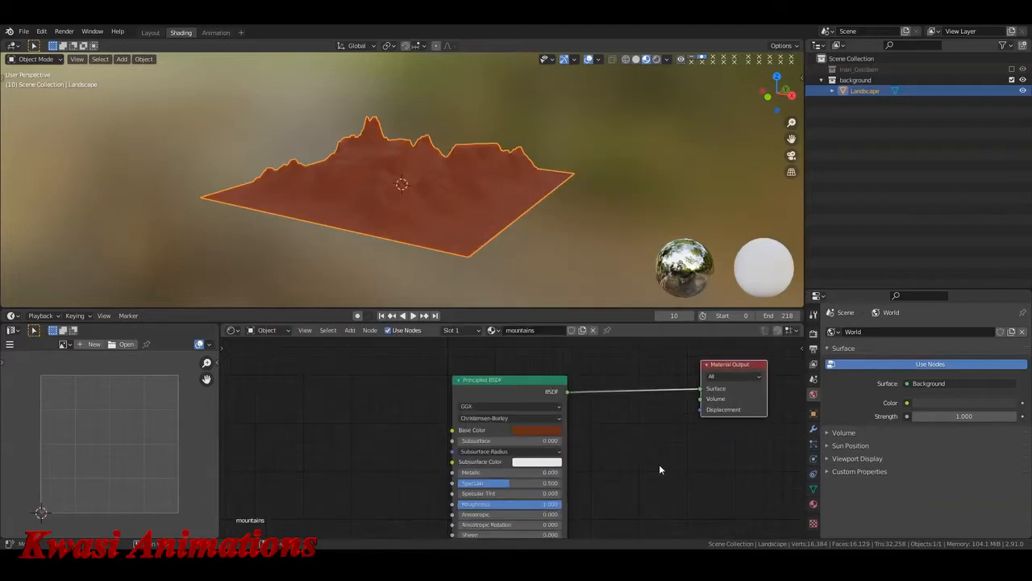
middle_click_drag(659, 464, 628, 426)
key("shift+a")
type("smix")
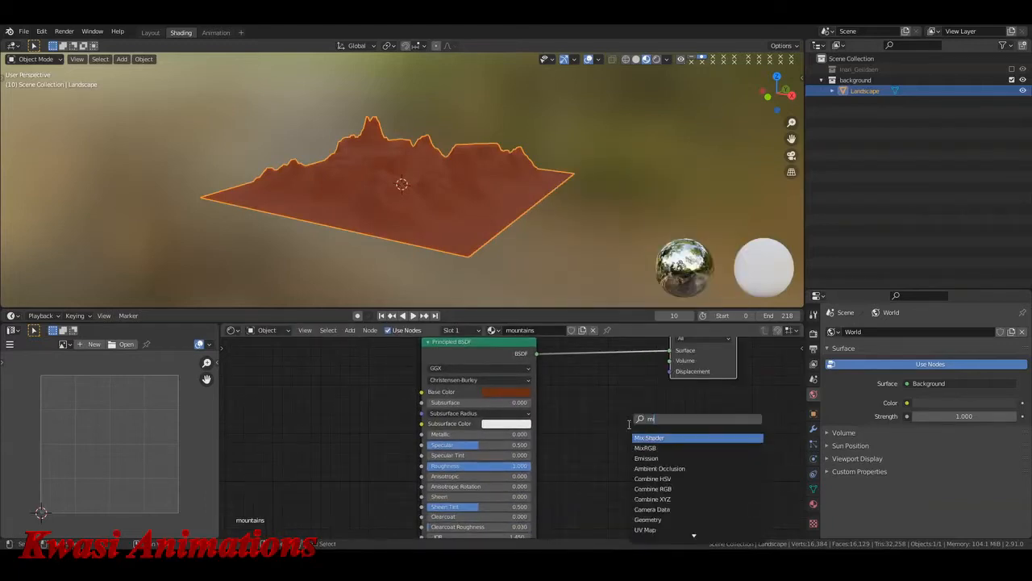
key("Return")
left_click(580, 347)
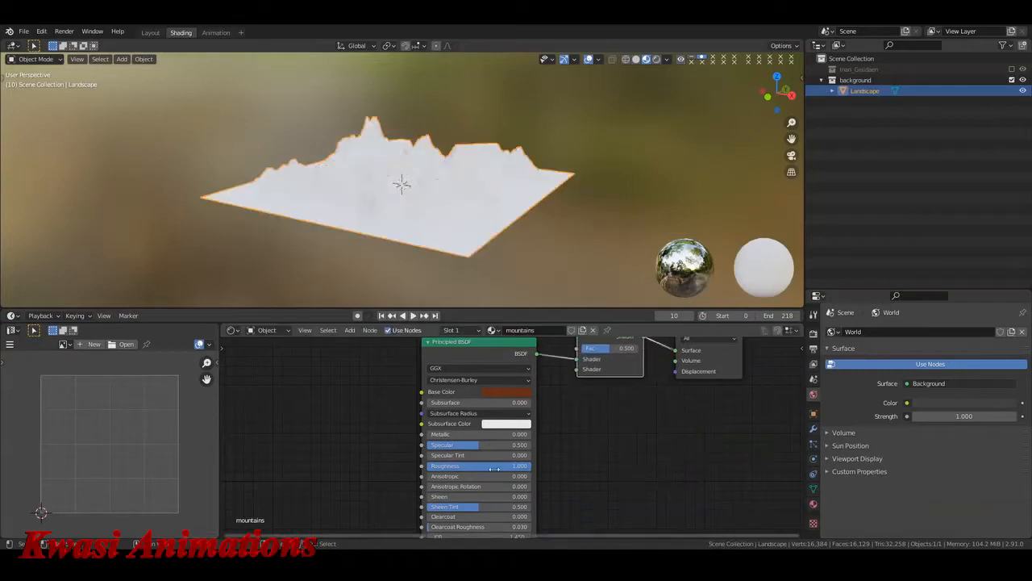
Add a ColorRamp node in the empty space ahead of the Principled BSDF
middle_click_drag(321, 408, 487, 438)
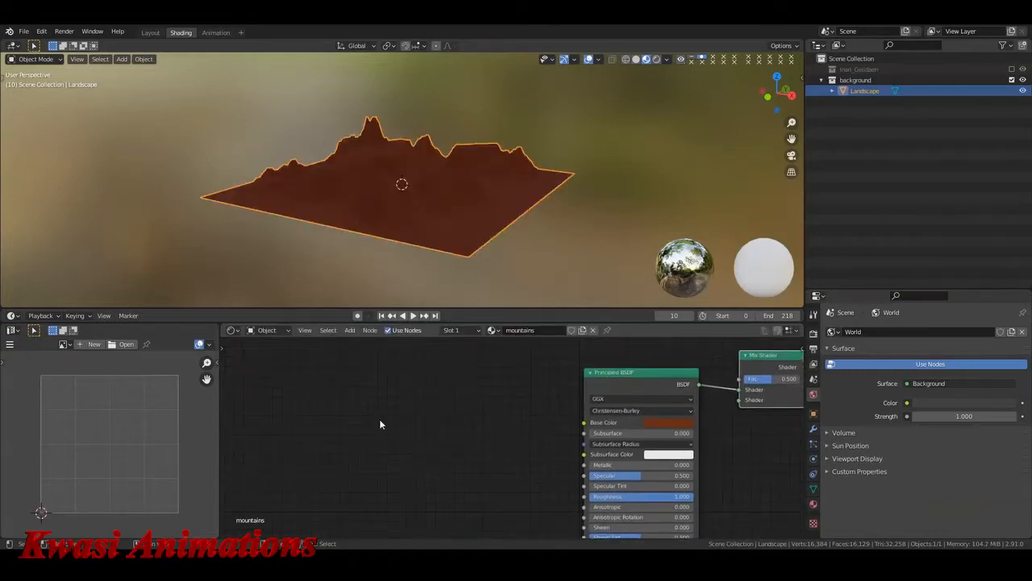
key("shift+a")
type("scol")
key("Down")
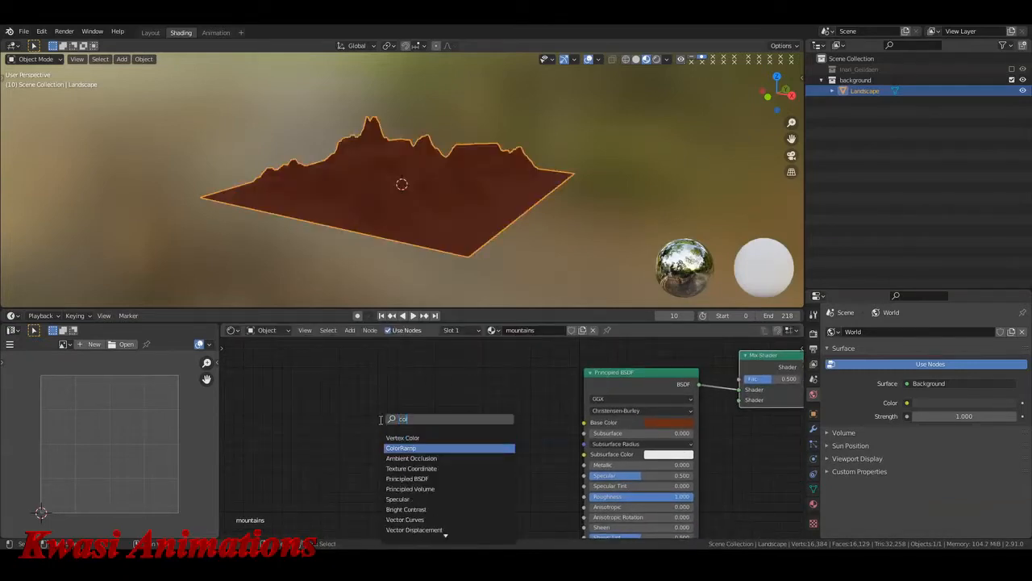
key("Return")
left_click(304, 403)
Add a Noise Texture node and place it in front of the ColorRamp
middle_click_drag(254, 434, 390, 402)
key("shift+a")
type("s")
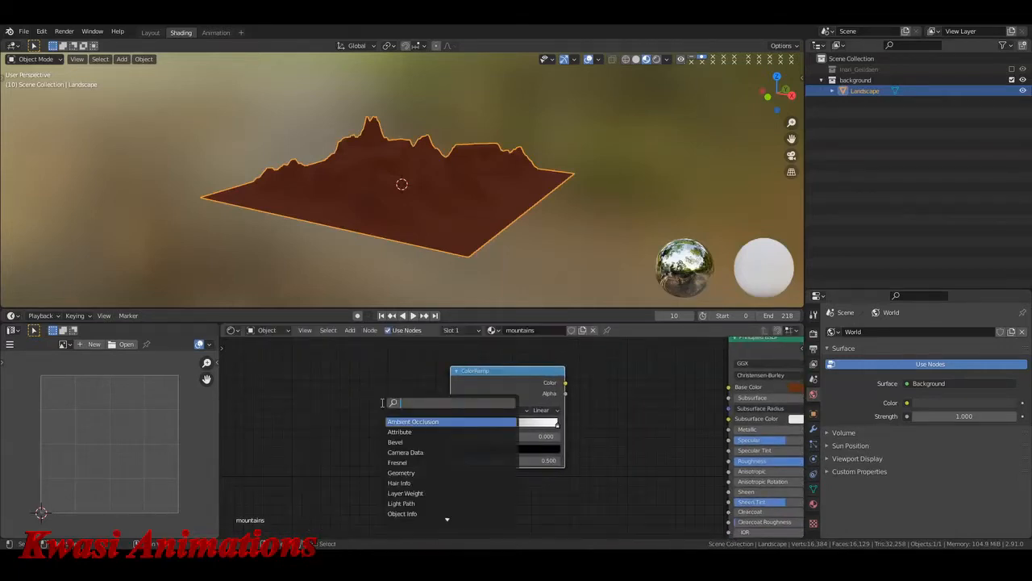
type("noi")
key("Return")
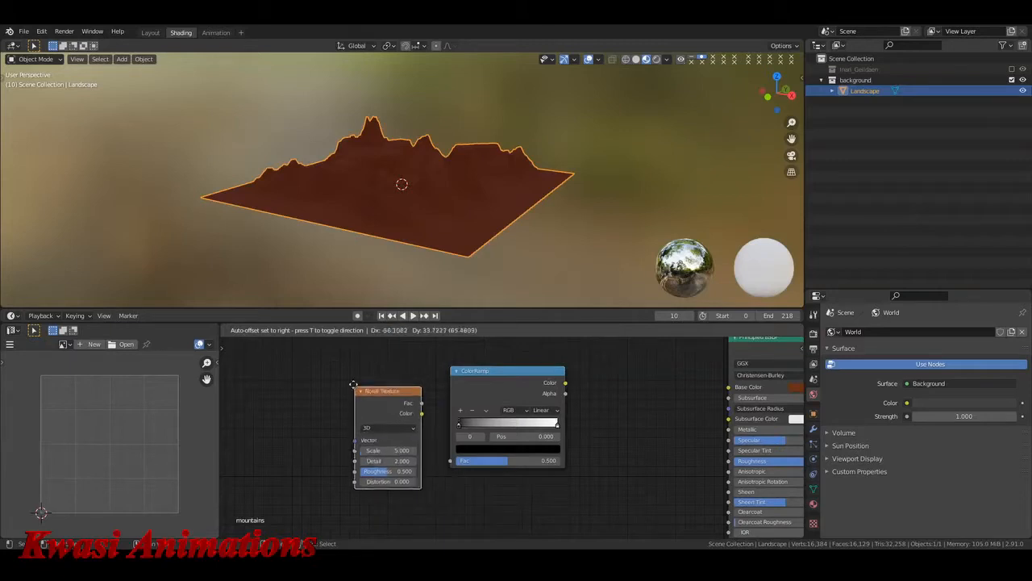
left_click(350, 393)
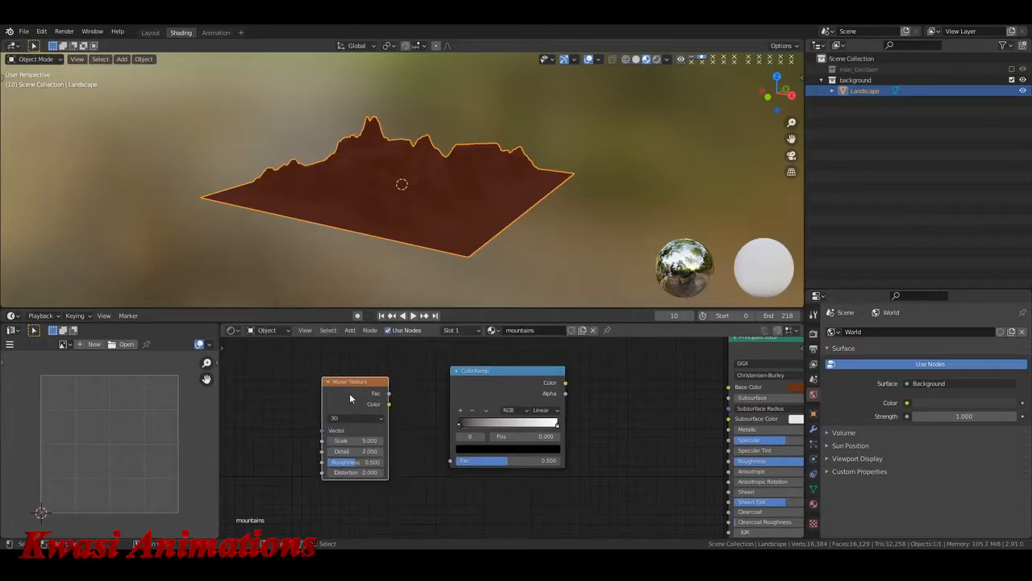
Add Mapping and Texture Coordinate nodes to the Noise Texture and feed the Mapping's Vector from the Object output
key("ctrl+t")
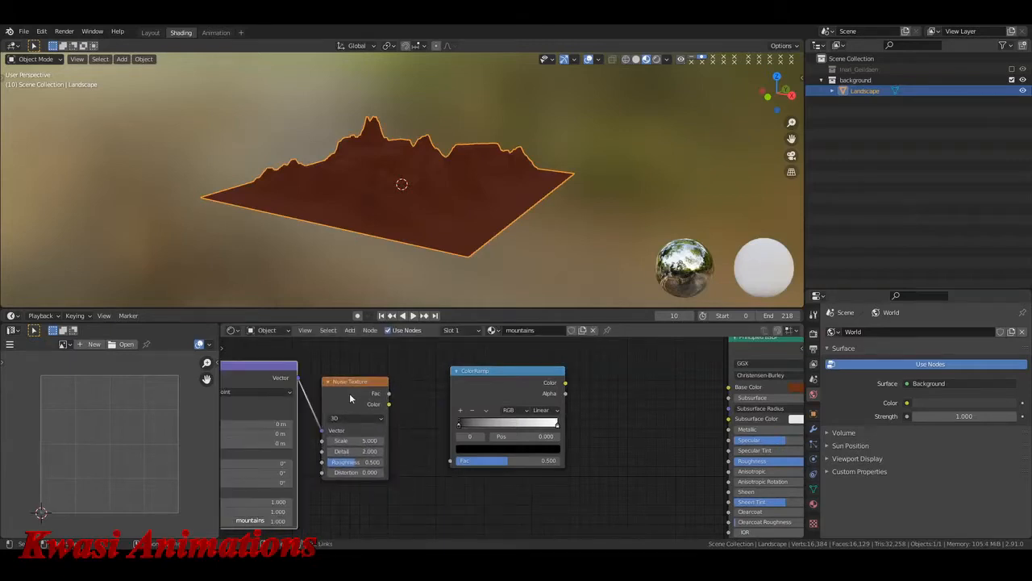
middle_click_drag(298, 454, 493, 436)
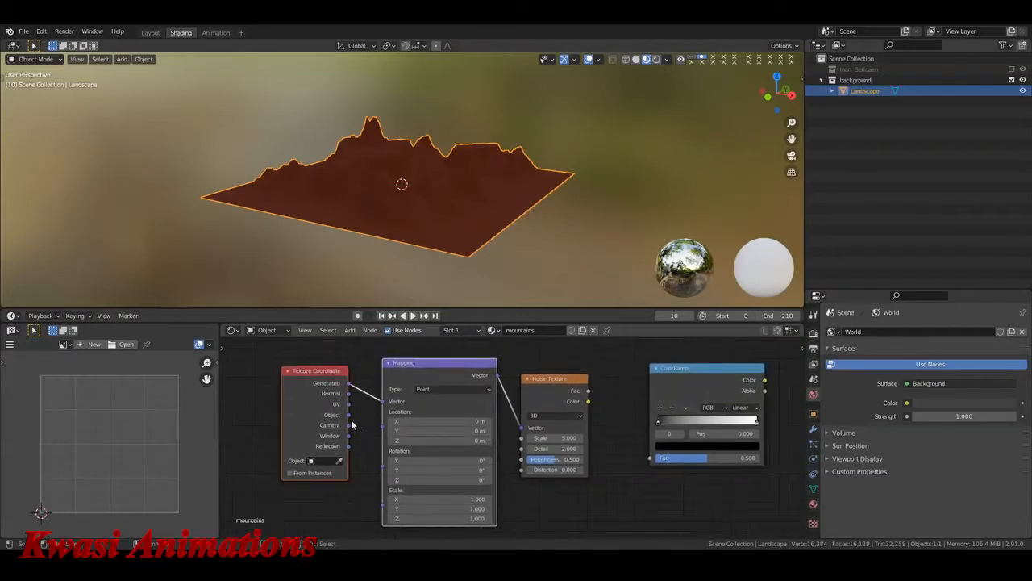
left_click_drag(349, 413, 383, 403)
Connect the Noise Texture's Fac to the ColorRamp's Fac and the ColorRamp's Color to the Mix Shader's Fac
middle_click_drag(608, 430, 472, 409)
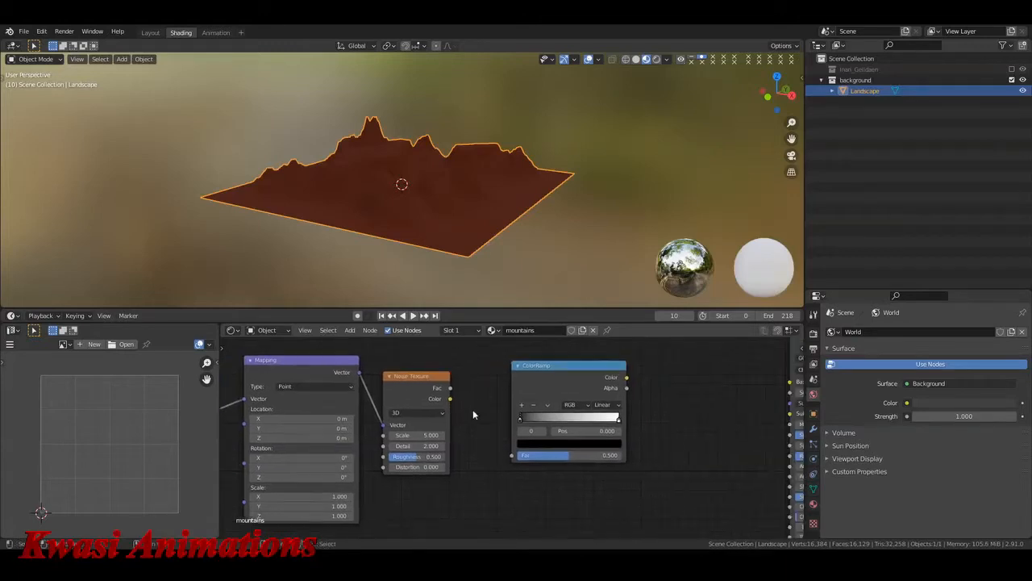
left_click_drag(451, 389, 509, 456)
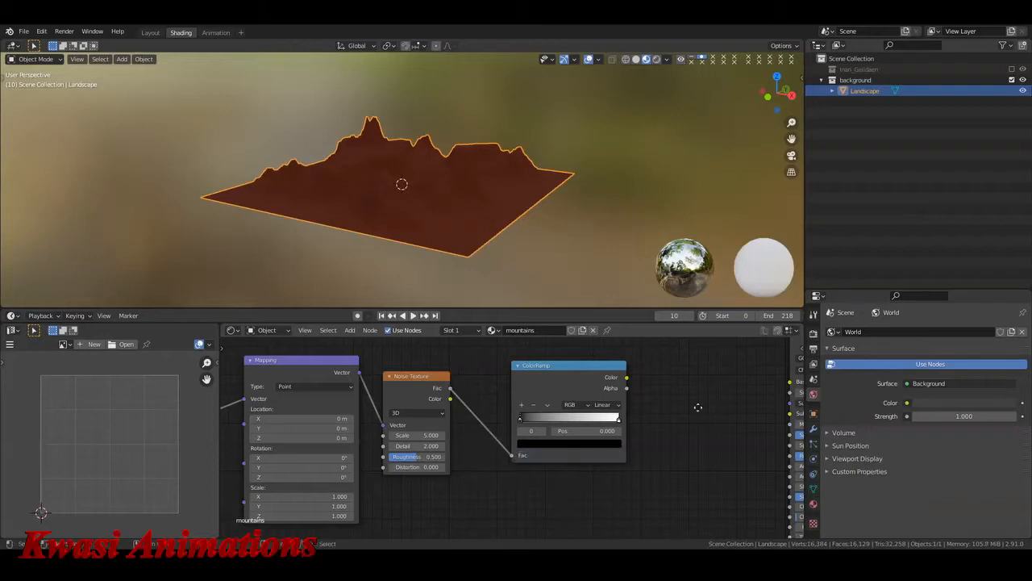
middle_click_drag(698, 408, 478, 434)
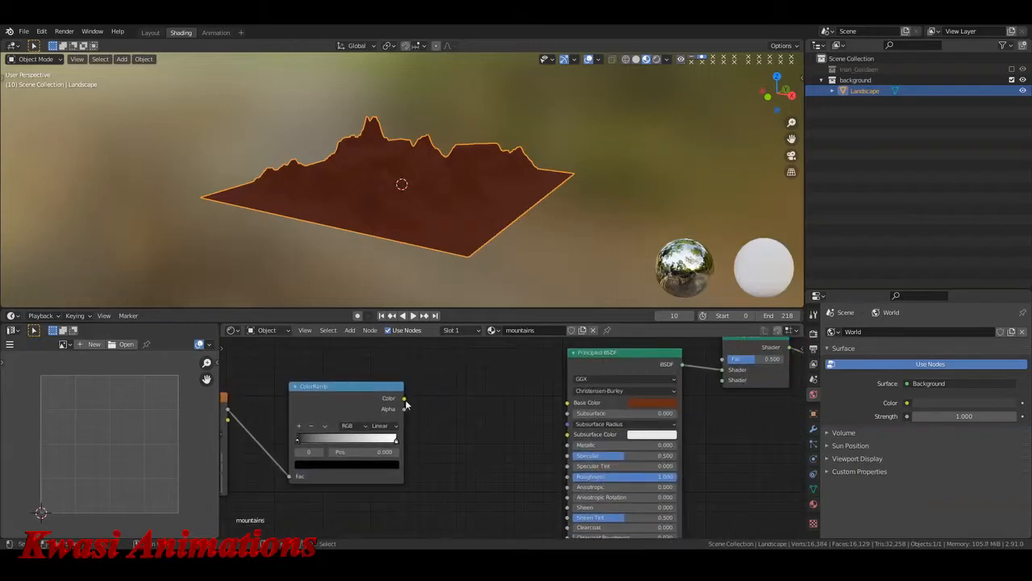
left_click_drag(404, 399, 710, 357)
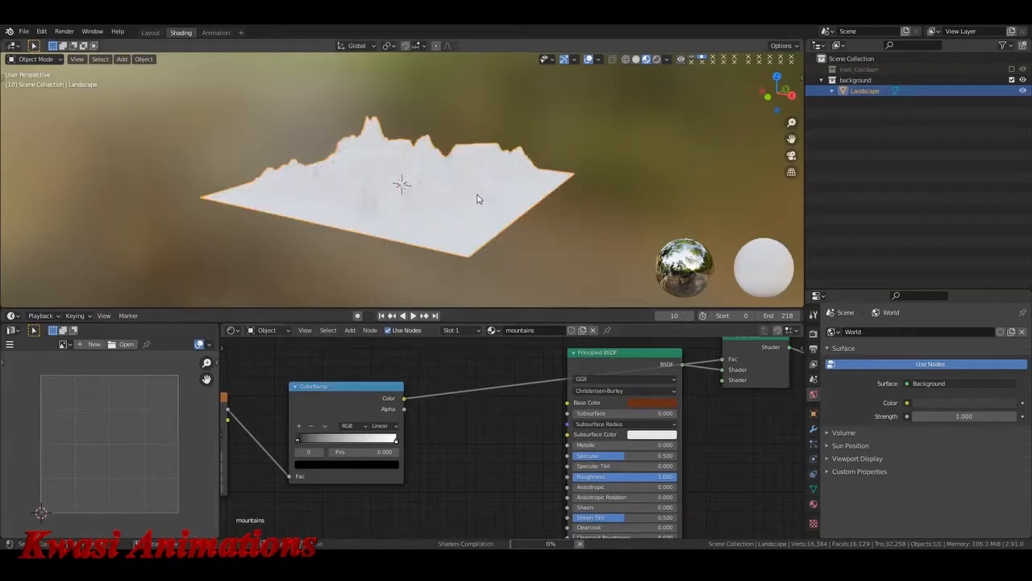
scroll(477, 199, "up", 6)
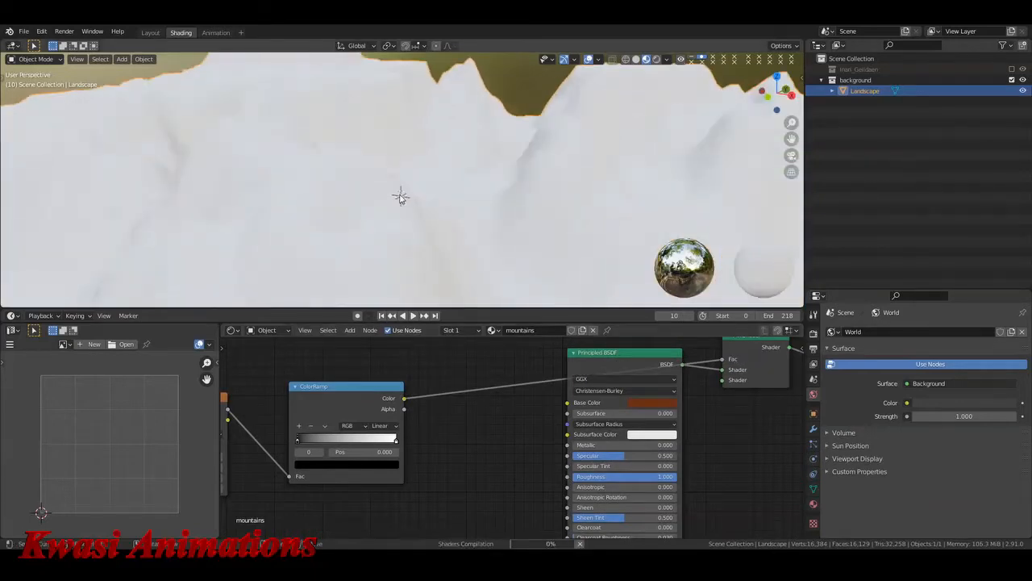
scroll(393, 214, "down", 6)
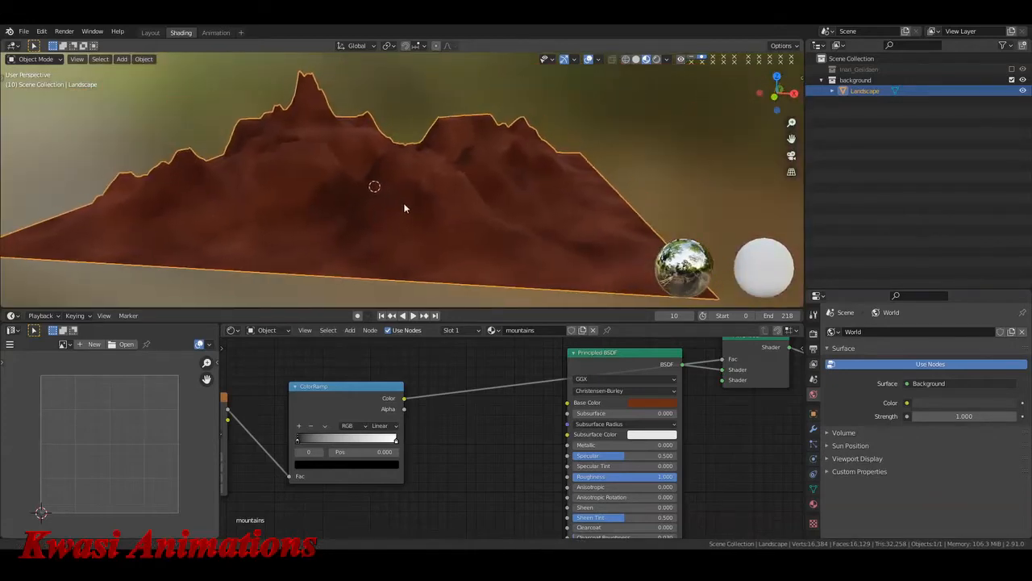
Cut the ColorRamp's link to the Mix Shader and reconnect its Color to the Mix Shader's Fac
middle_click_drag(389, 217, 403, 214)
right_click_drag(499, 378, 509, 450, "ctrl")
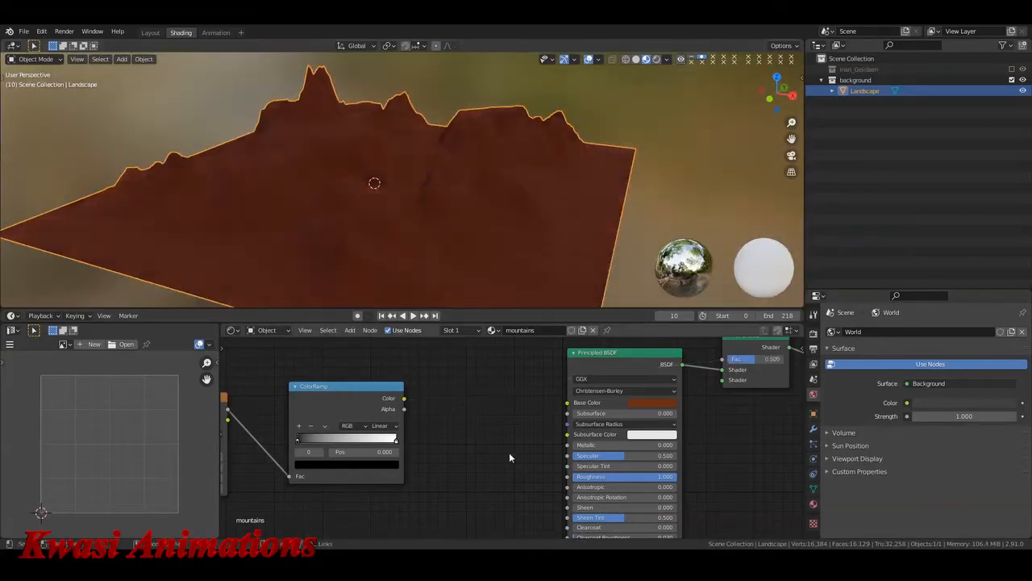
left_click_drag(405, 398, 722, 359)
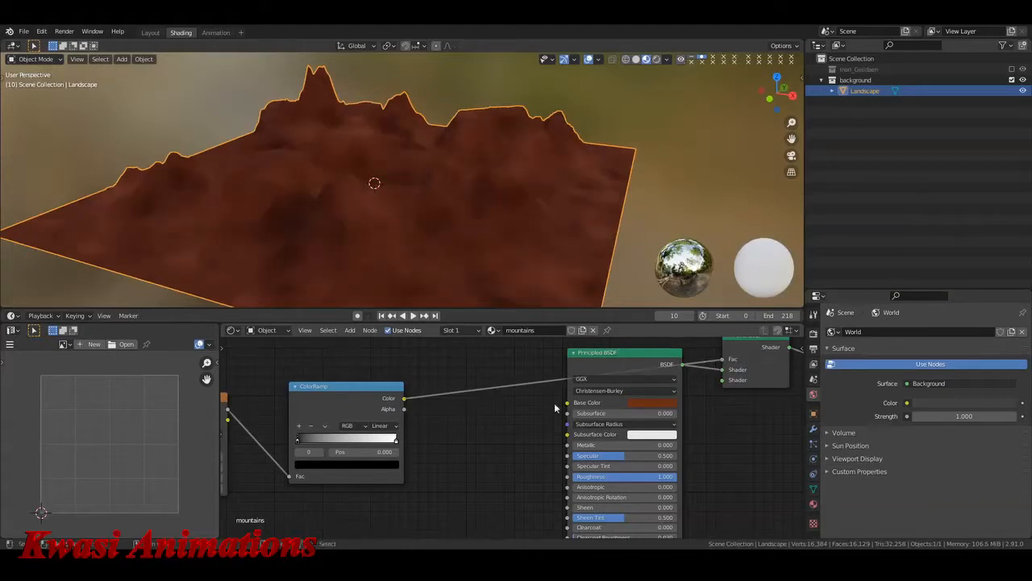
Set the Noise Texture's Roughness to 1.000, Scale to 10 and Detail to 3
middle_click_drag(445, 441, 638, 392)
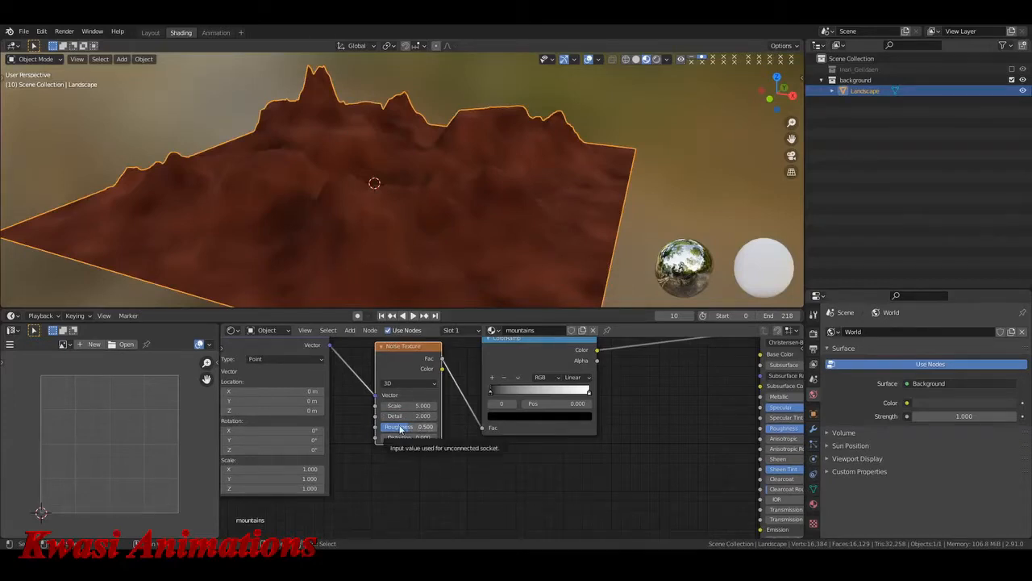
left_click_drag(399, 429, 442, 428)
left_click(424, 406)
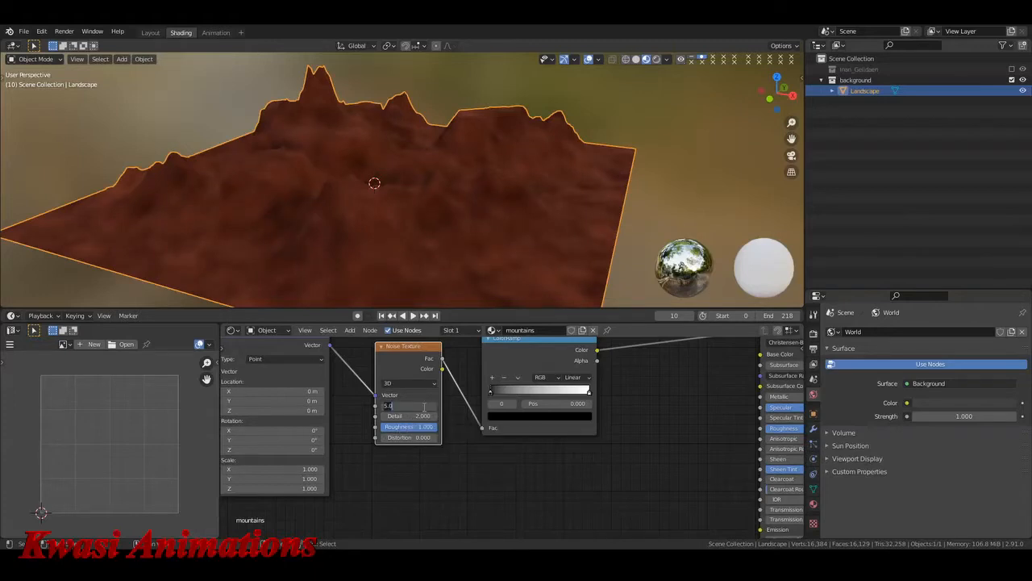
type("10")
key("Return")
left_click(417, 416)
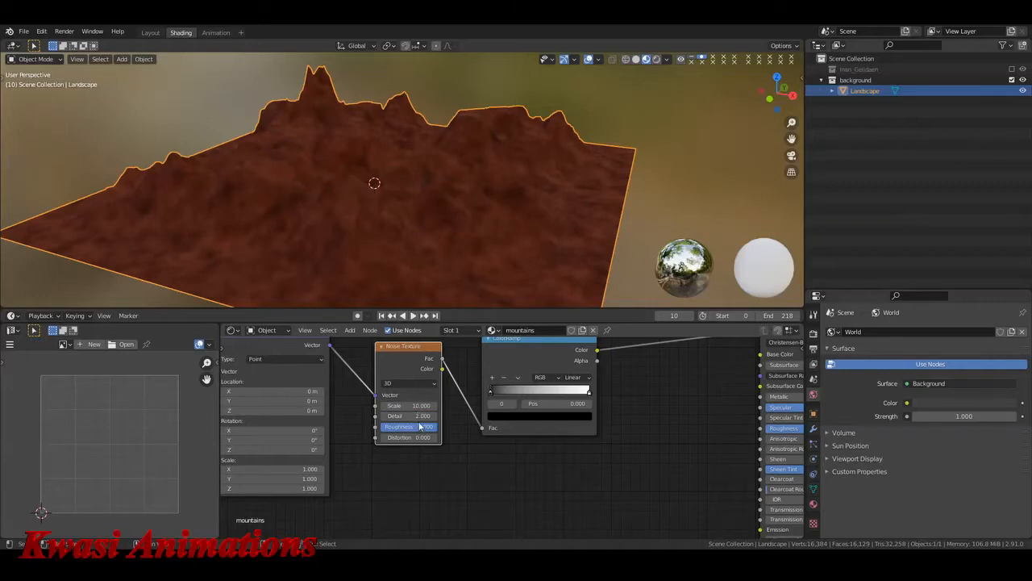
type("3")
key("Return")
Move the Principled BSDF node down, clear of the ColorRamp's link to the Mix Shader
middle_click_drag(771, 376, 600, 431)
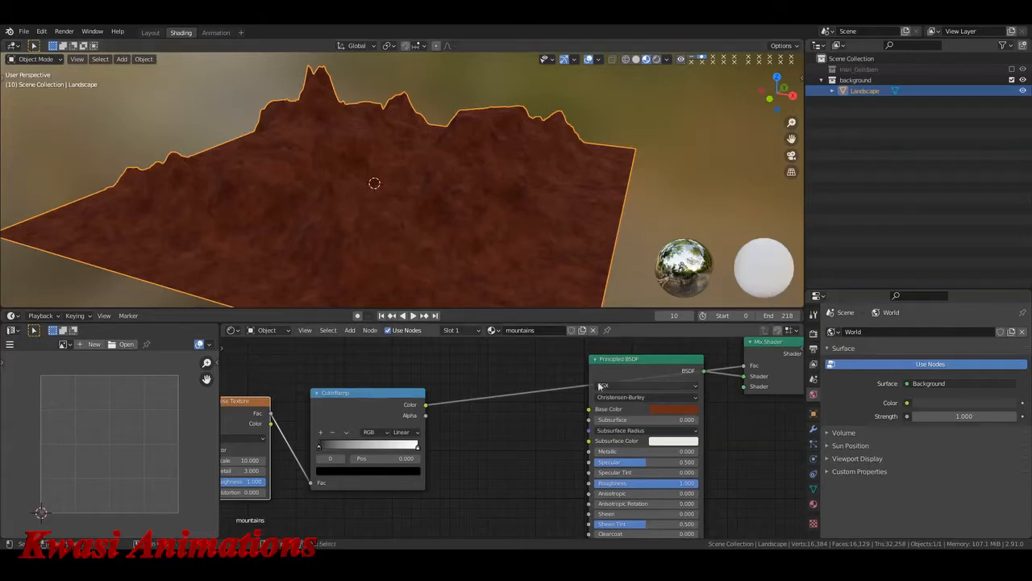
left_click_drag(623, 362, 603, 415)
key("Home")
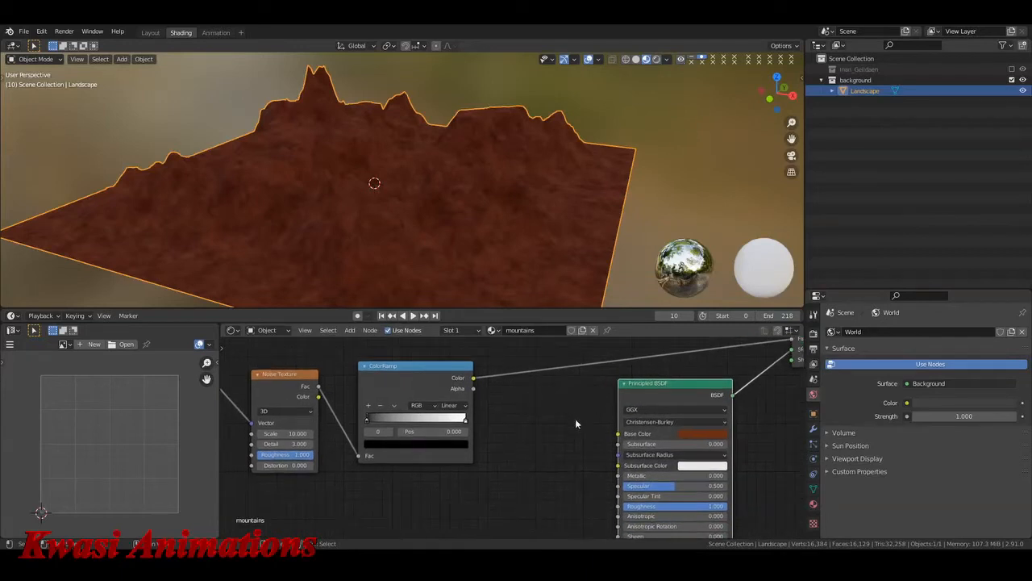
Set the Noise Texture's Distortion to 0.3
scroll(497, 422, "up", 5)
middle_click_drag(493, 422, 545, 412)
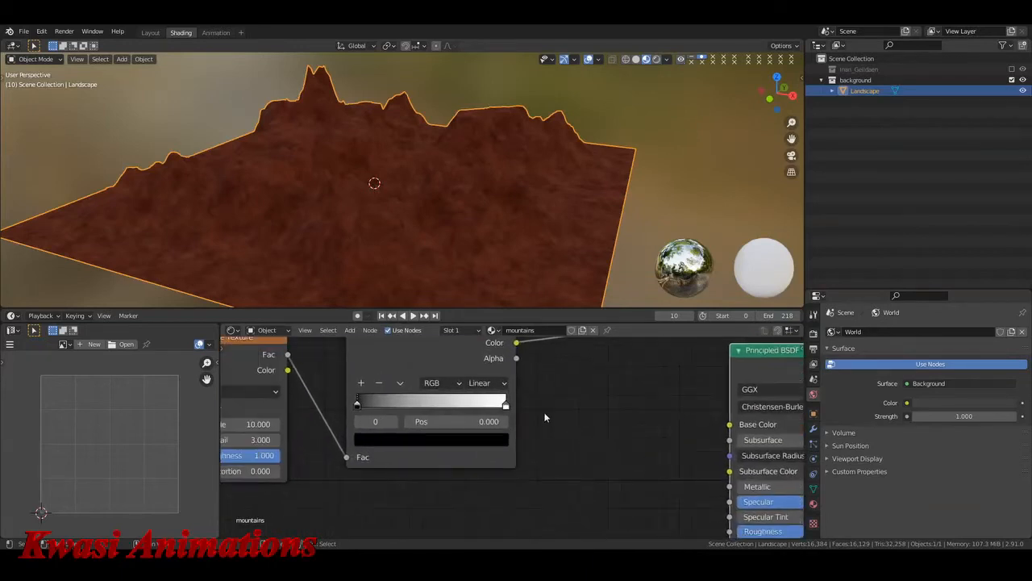
middle_click_drag(319, 494, 411, 465)
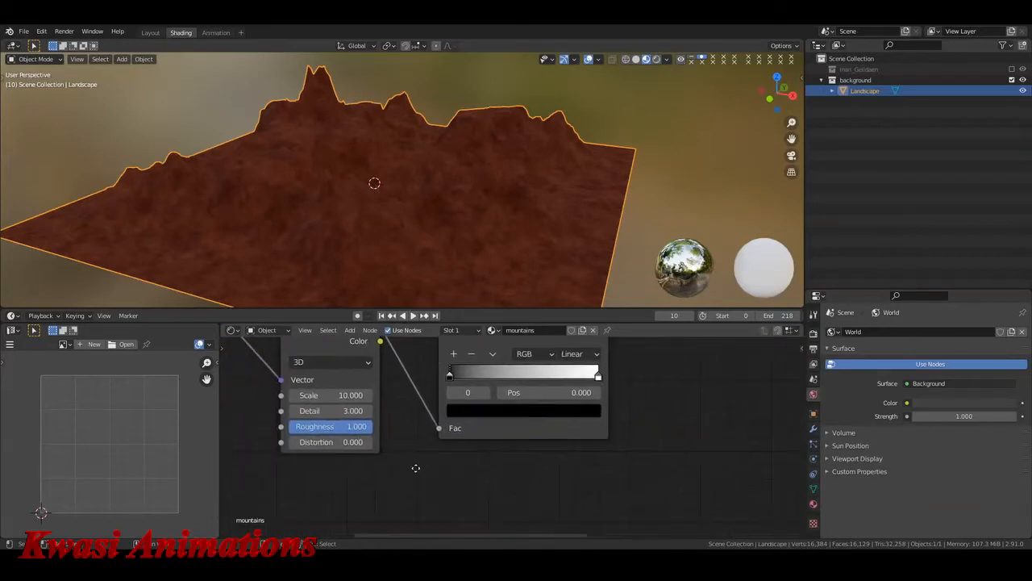
left_click(345, 445)
type("0.0")
type("3")
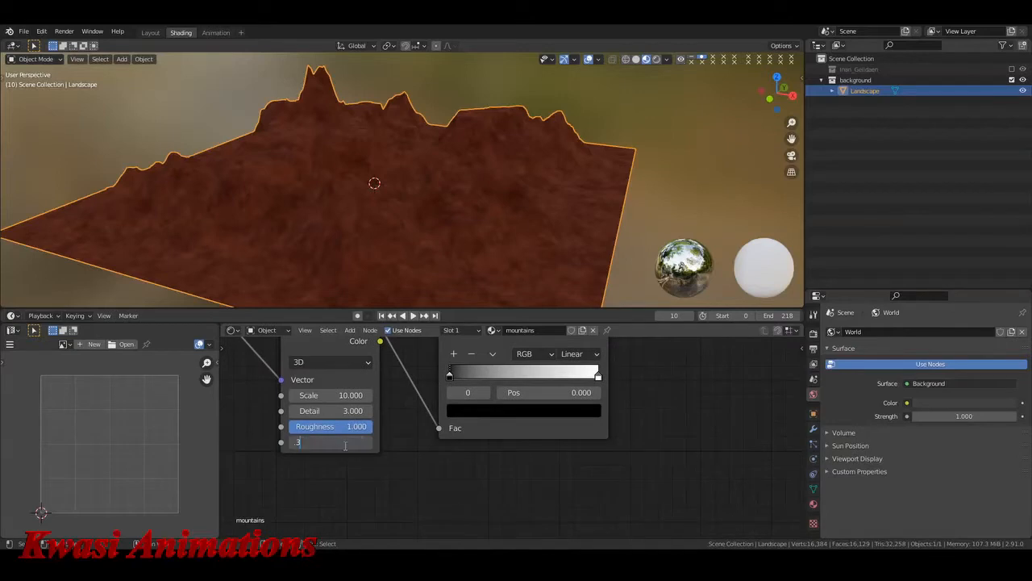
key("Return")
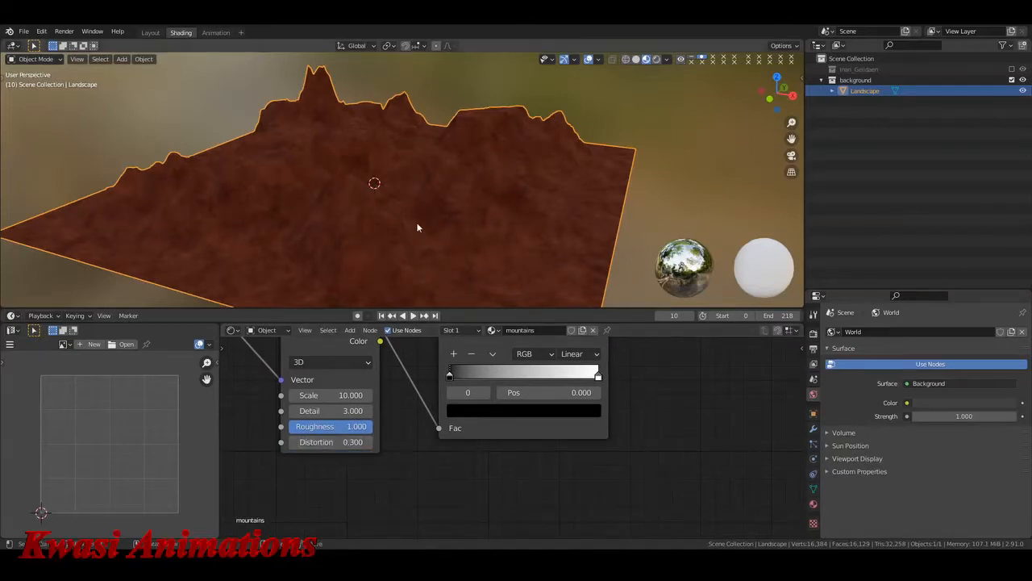
Try different positions for the ColorRamp's black and white stops and return both to the ends of the gradient
scroll(415, 225, "up", 4)
middle_click_drag(461, 195, 323, 211)
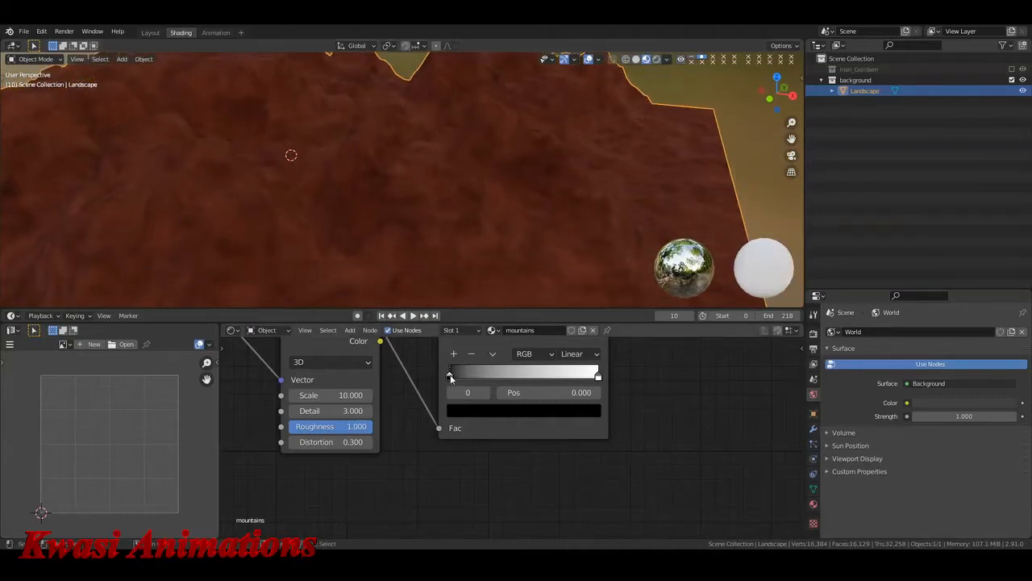
middle_click_drag(451, 385, 439, 423)
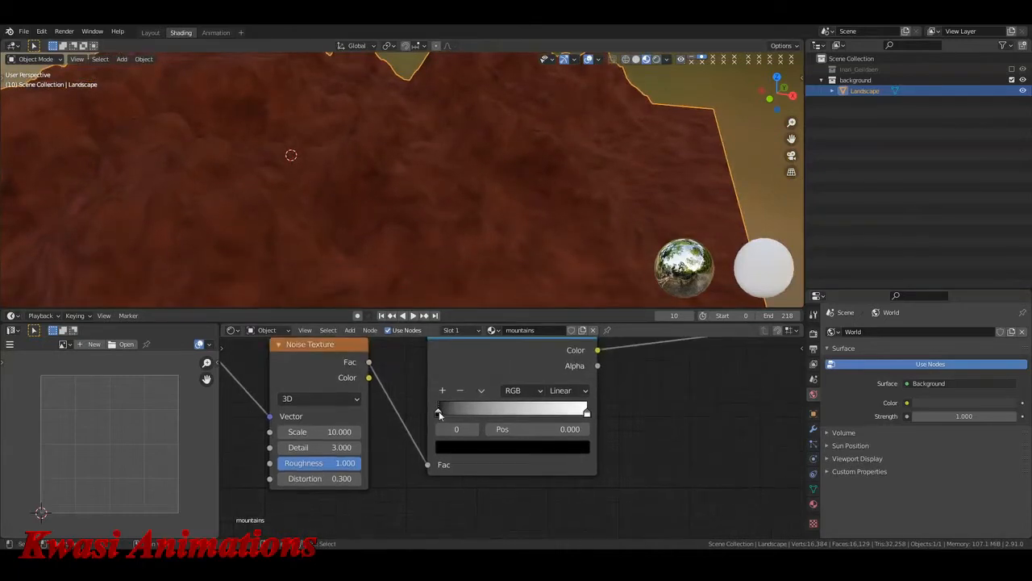
mouse_move(440, 415)
left_mouse_down()
mouse_move(506, 412)
mouse_move(424, 421)
left_mouse_up()
left_click_drag(587, 415, 632, 414)
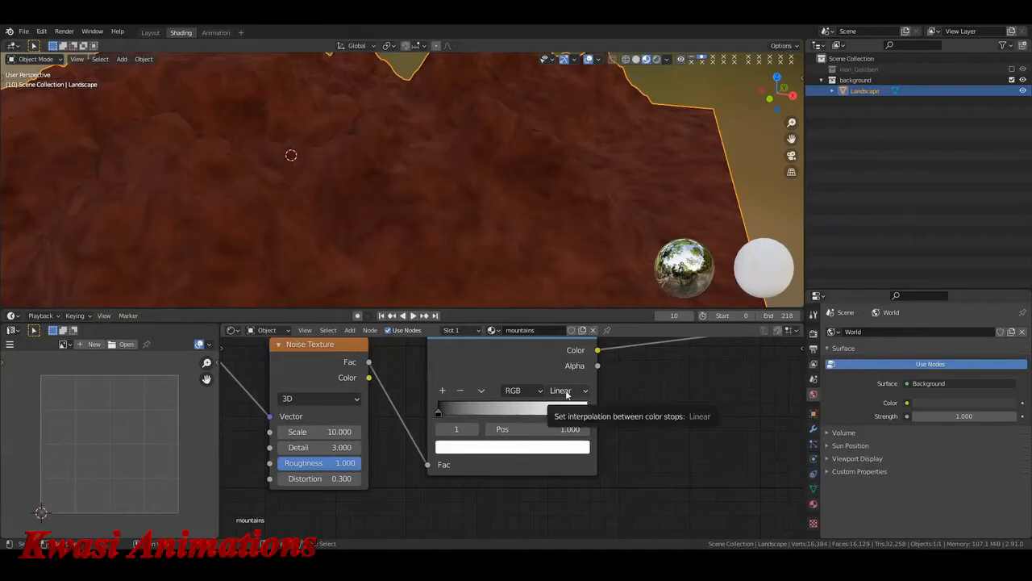
Try Constant and Ease interpolation on the ColorRamp, testing the white stop's position with each
left_click(567, 393)
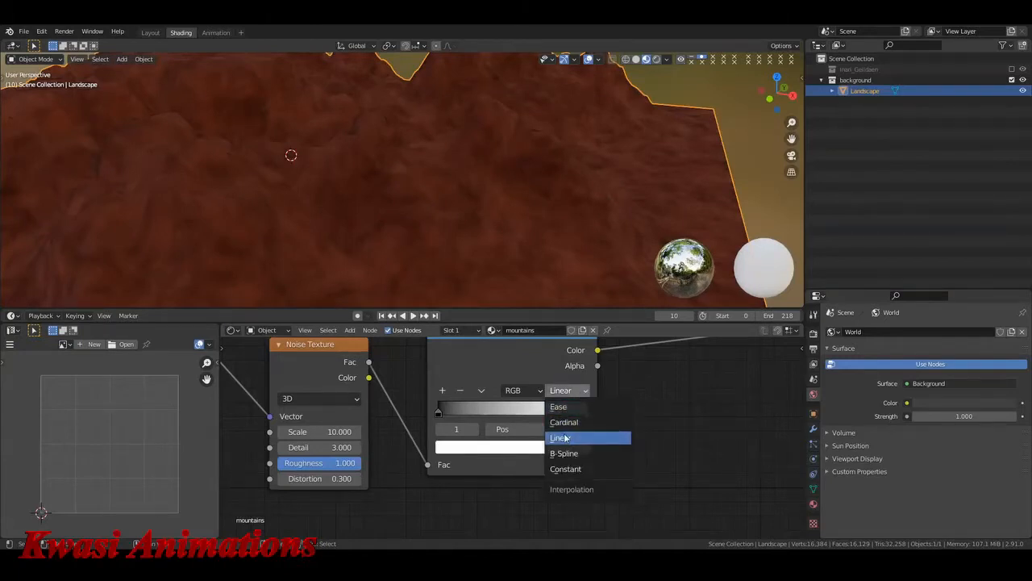
left_click(565, 468)
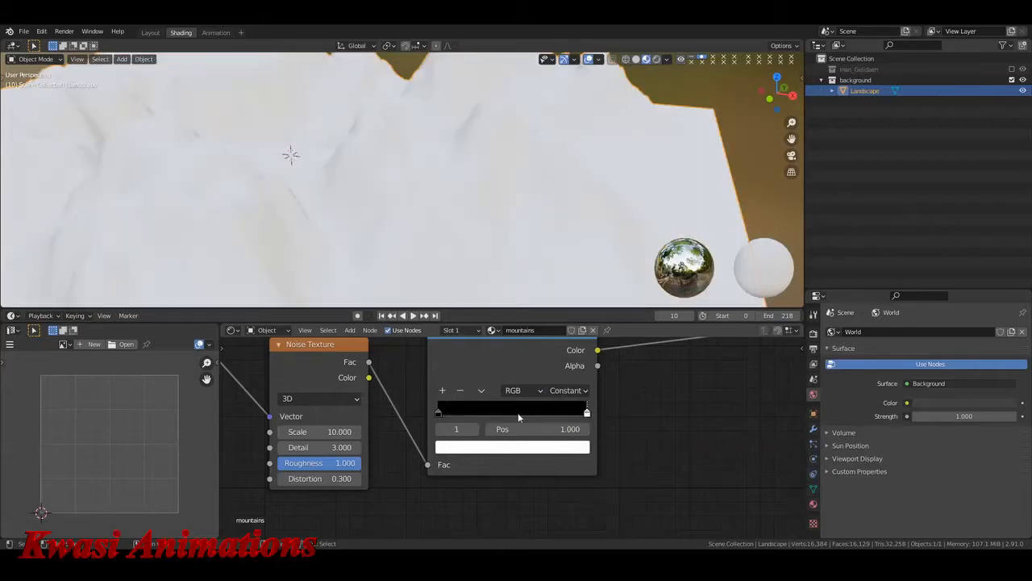
mouse_move(588, 413)
left_mouse_down()
mouse_move(497, 412)
mouse_move(588, 411)
left_mouse_up()
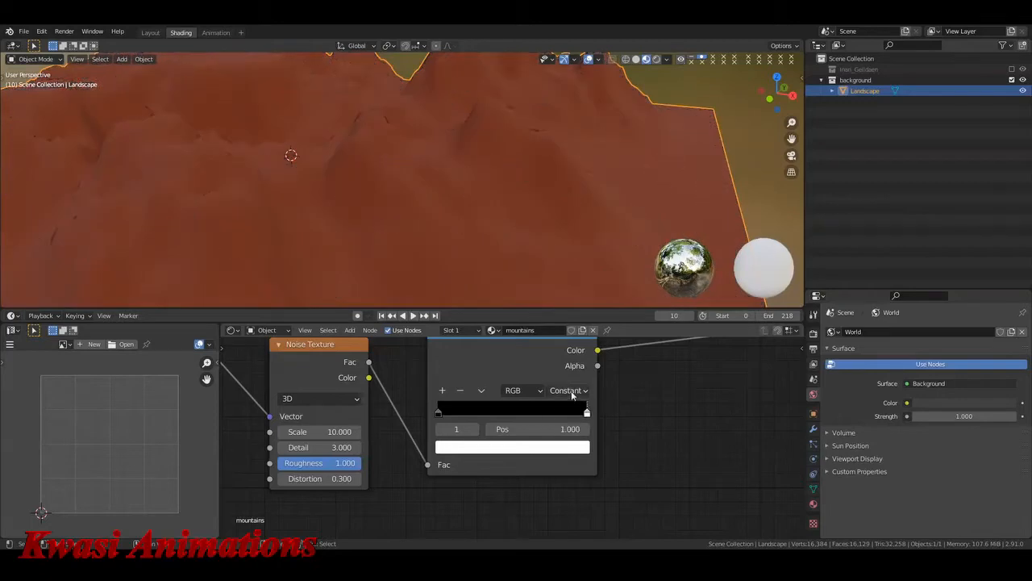
left_click(572, 394)
left_click(563, 405)
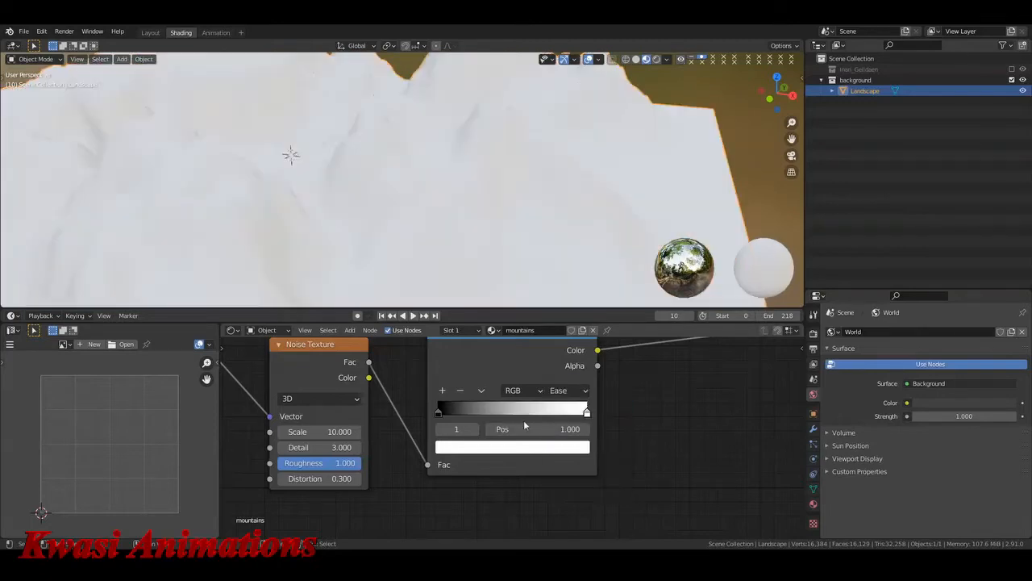
mouse_move(586, 414)
left_mouse_down()
mouse_move(499, 411)
mouse_move(587, 412)
left_mouse_up()
Try Cardinal and B-Spline interpolation on the ColorRamp while testing its stops, and set it back to Linear
left_click(568, 390)
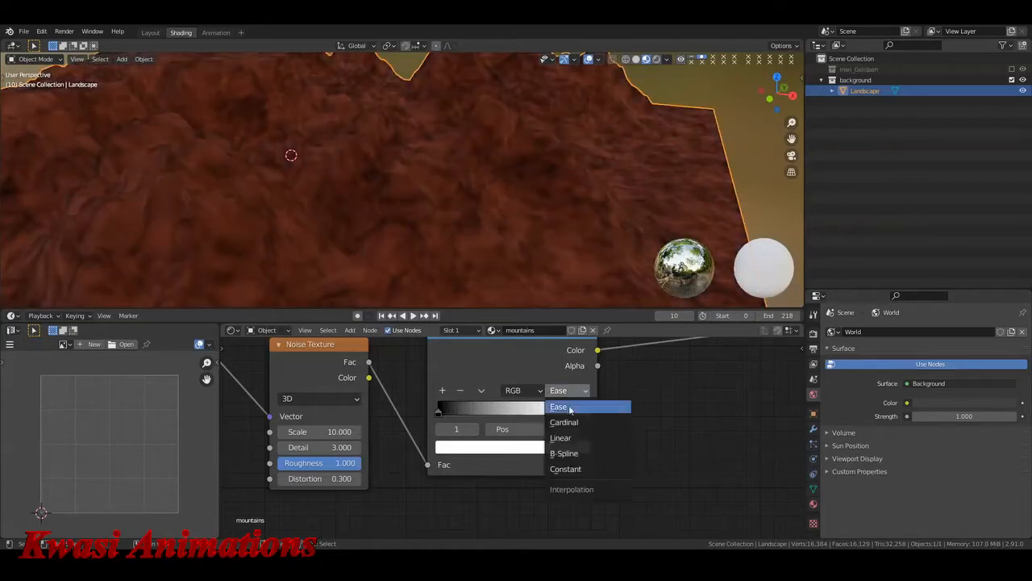
left_click(564, 421)
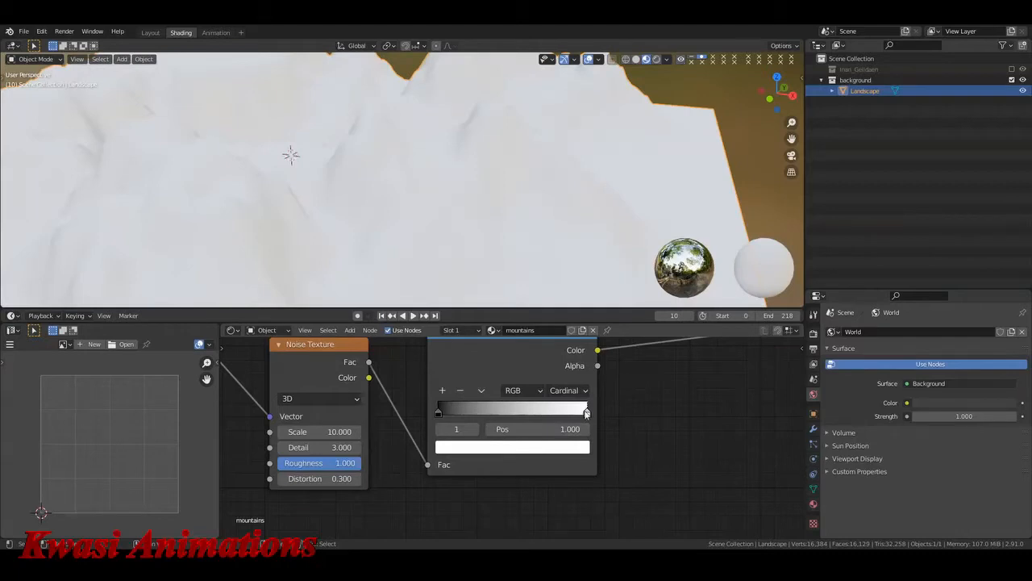
mouse_move(586, 413)
left_mouse_down()
mouse_move(504, 413)
mouse_move(586, 412)
left_mouse_up()
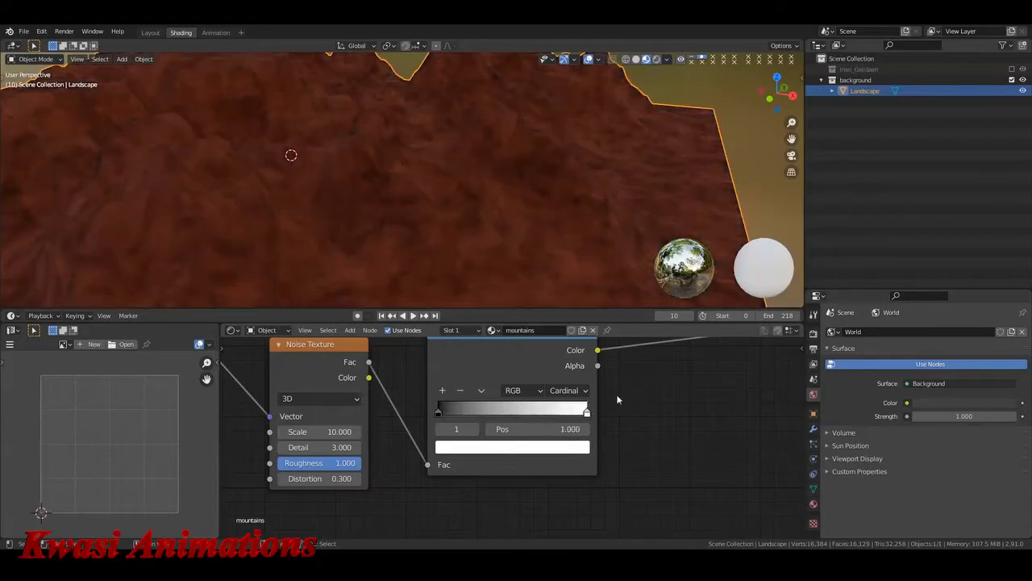
left_click(568, 390)
left_click(568, 453)
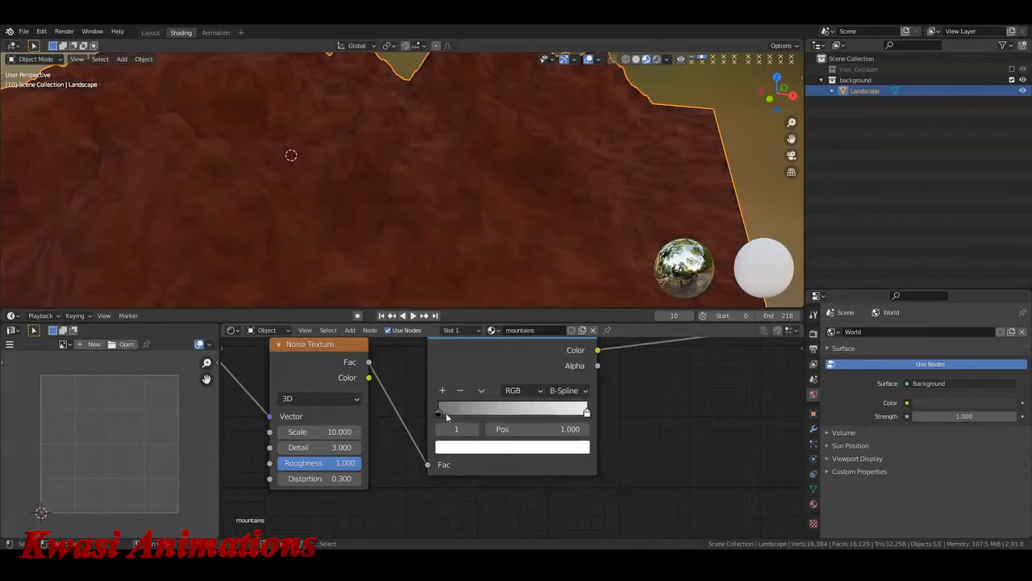
mouse_move(587, 413)
left_mouse_down()
mouse_move(518, 415)
mouse_move(586, 413)
left_mouse_up()
mouse_move(441, 412)
left_mouse_down()
mouse_move(534, 410)
mouse_move(439, 412)
left_mouse_up()
left_click(564, 390)
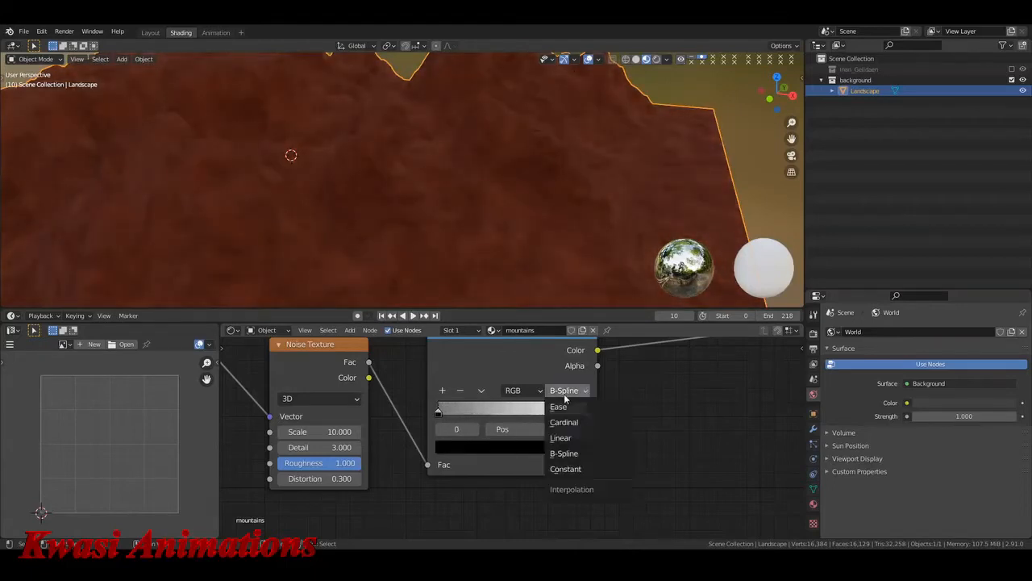
left_click(567, 439)
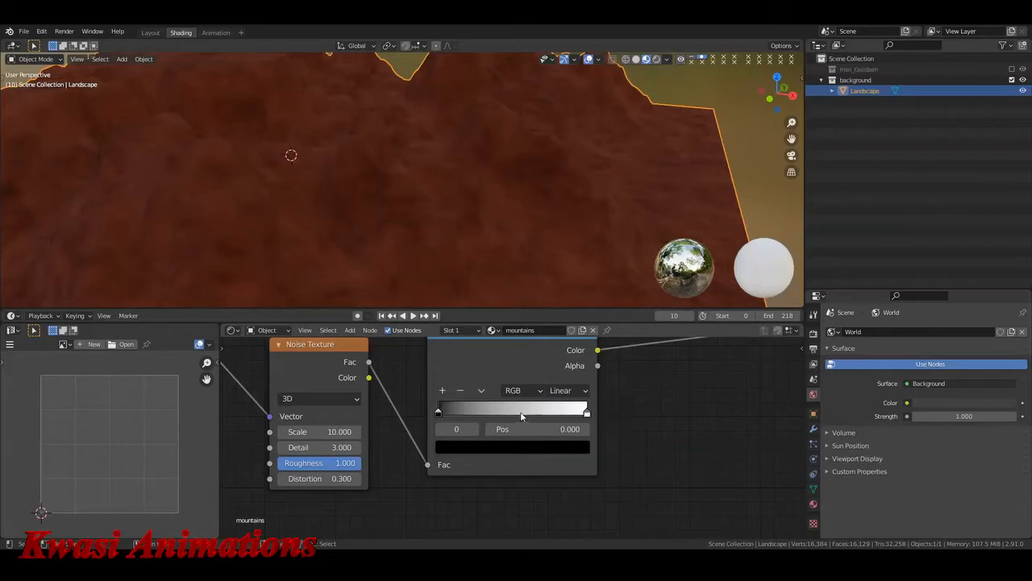
Slide the ColorRamp's black stop towards the middle of the gradient and place the white stop at 0.624
left_click_drag(459, 414, 416, 424)
left_click_drag(586, 412, 563, 434)
left_click(437, 411)
left_click(538, 412)
Set the Noise Texture's Scale to 60
middle_click_drag(461, 479, 608, 460)
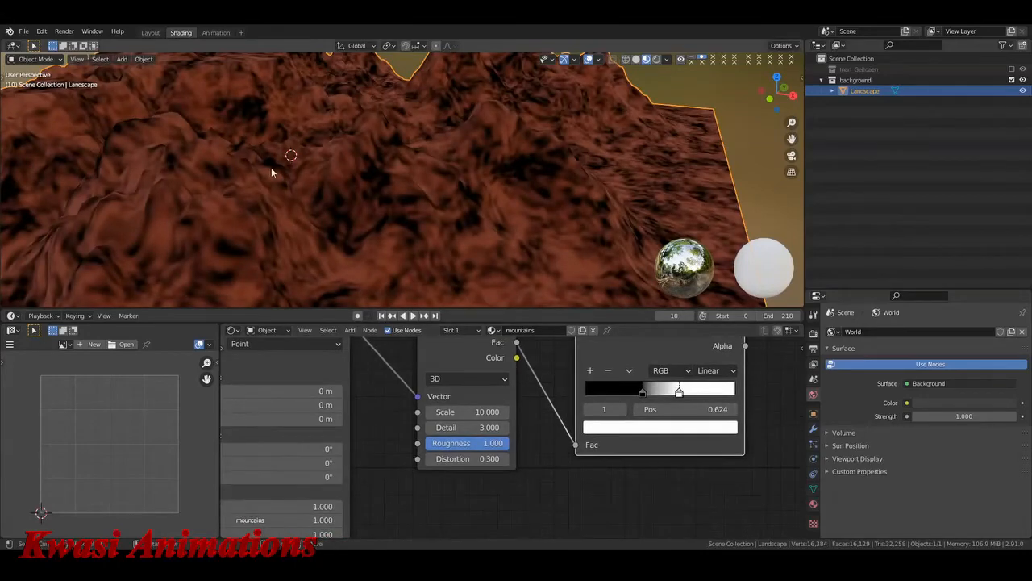
scroll(382, 173, "down", 4)
middle_click_drag(382, 174, 263, 199)
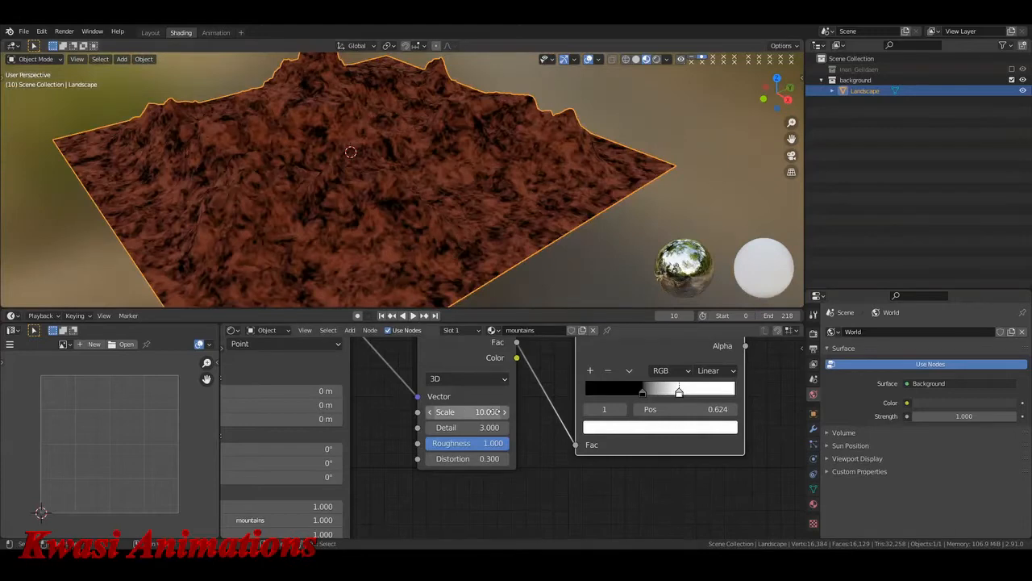
double_click(481, 413)
type("60")
key("Return")
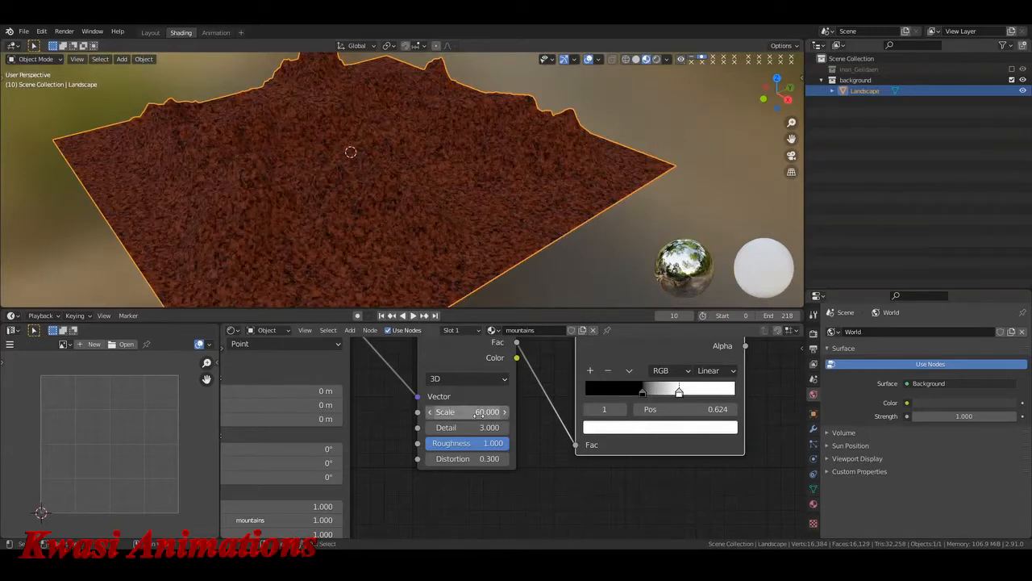
Set the Noise Texture's Scale to 30
double_click(479, 412)
type("30")
key("Return")
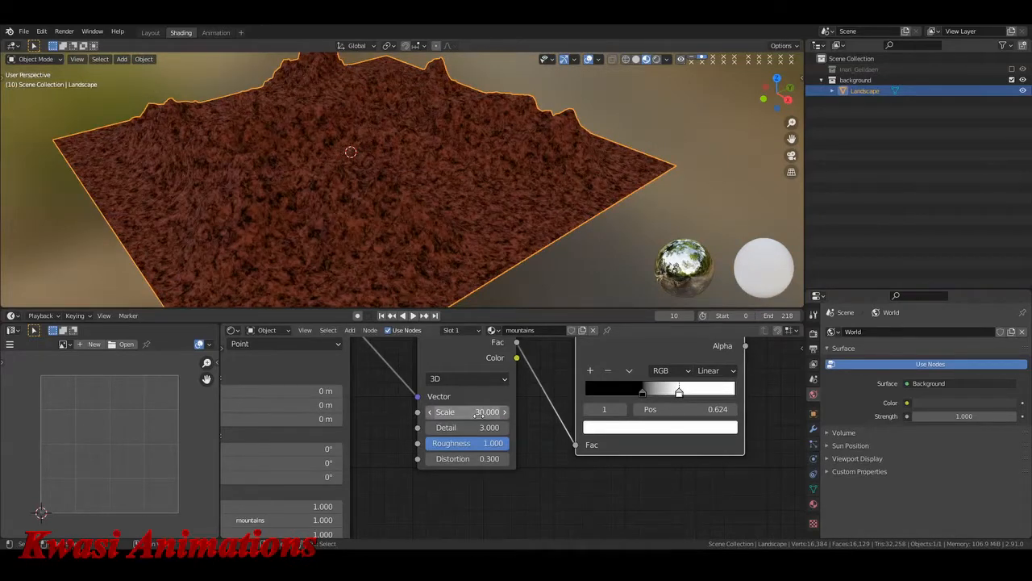
Move the ColorRamp's black stop to position 0.479, closer to the white stop
middle_click_drag(528, 415, 489, 426)
scroll(383, 226, "up", 5)
middle_click_drag(378, 246, 413, 221)
middle_click_drag(741, 377, 603, 420)
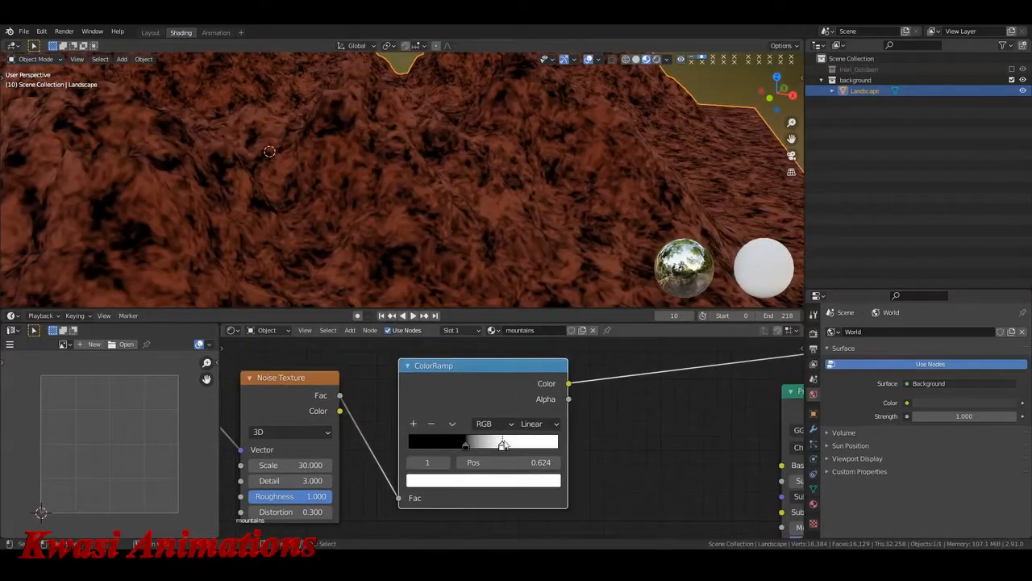
left_click_drag(465, 447, 481, 445)
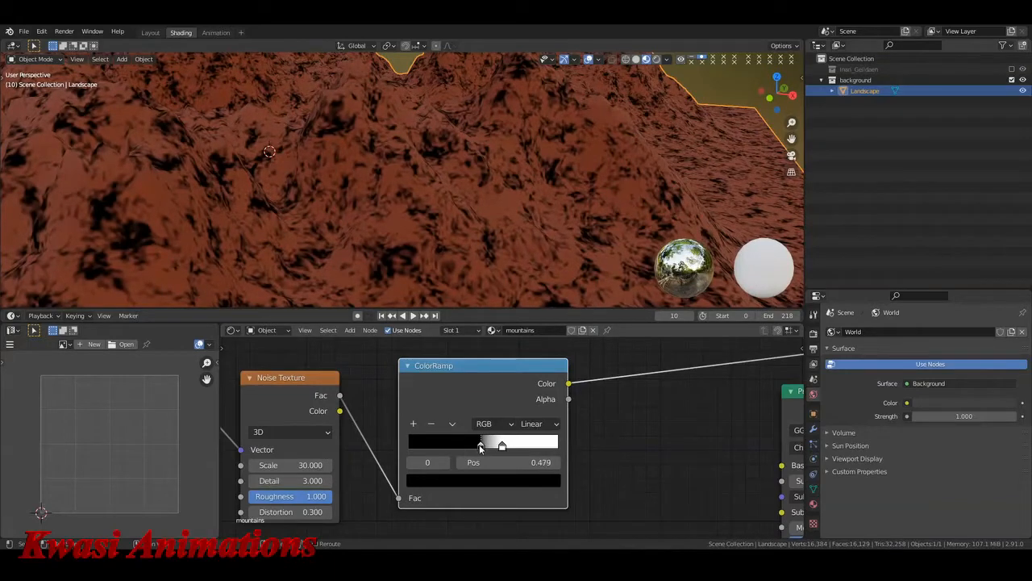
Raise the Noise Texture's Detail value for a finer pattern
middle_click_drag(631, 503, 665, 460)
left_click(339, 440)
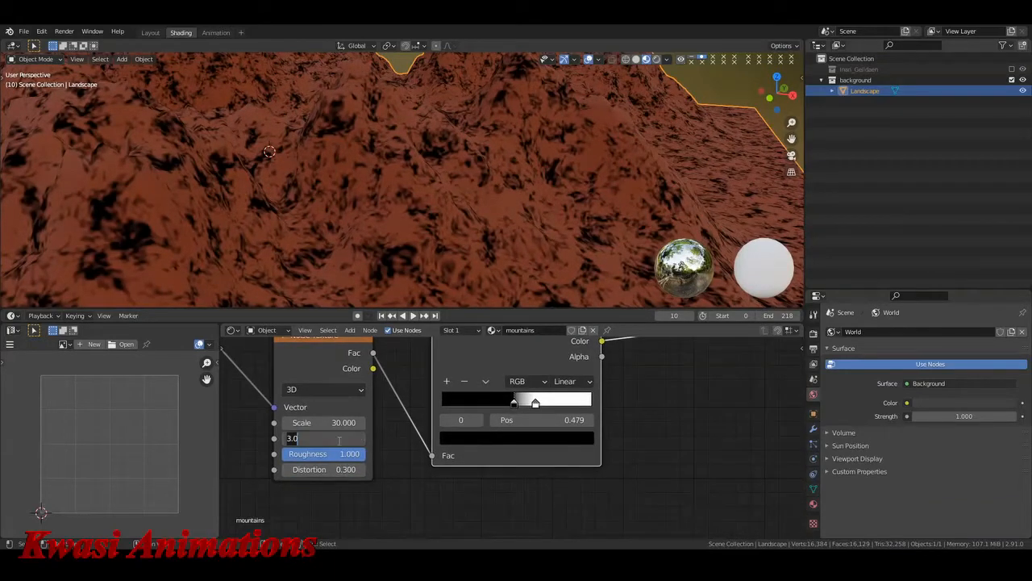
type("3.0")
key("Return")
Add a Bump node in the space between the ColorRamp and the Principled BSDF
middle_click_drag(653, 389, 441, 401)
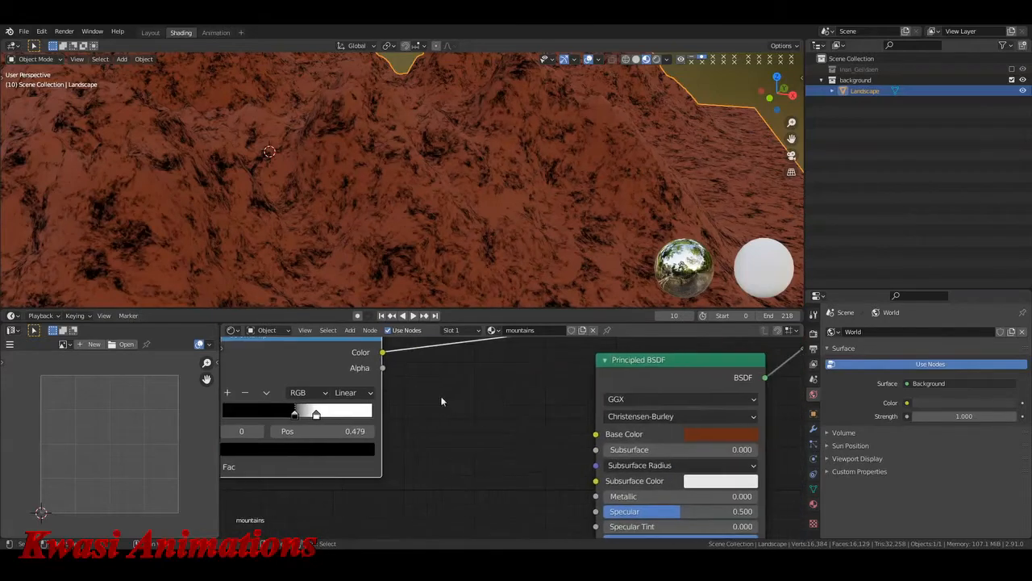
scroll(442, 401, "down", 5)
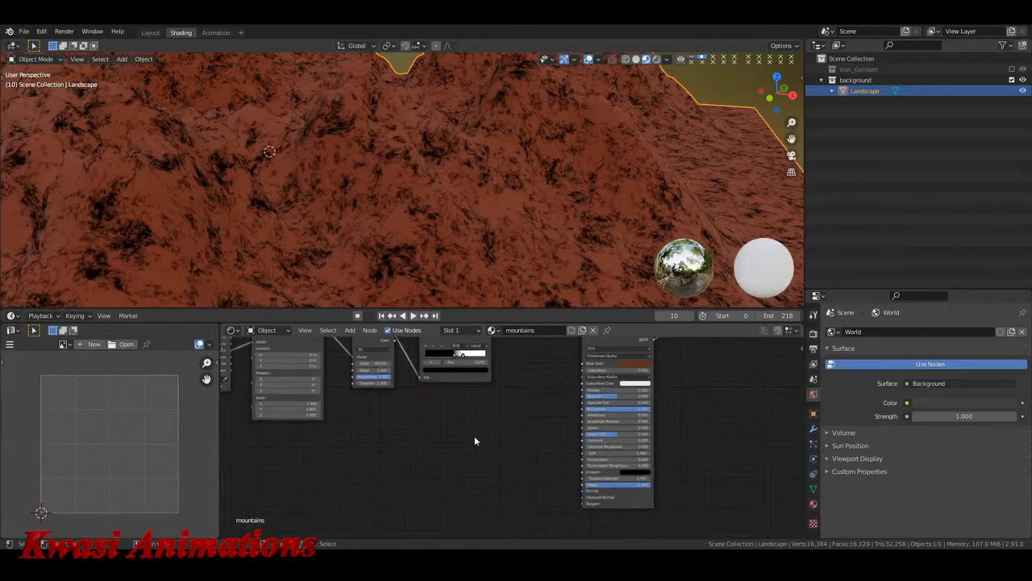
key("shift+a")
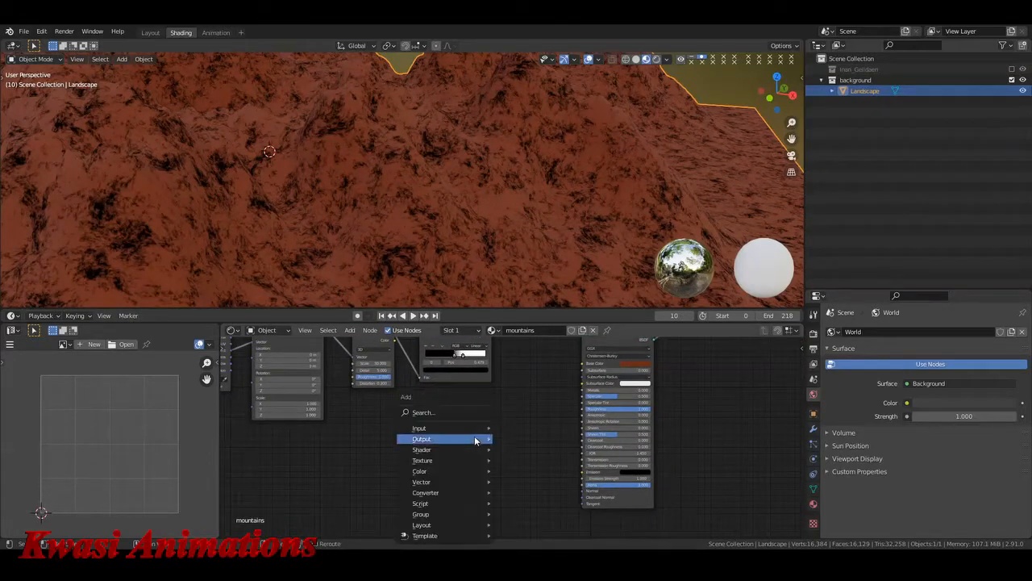
left_click(475, 439)
type("bum")
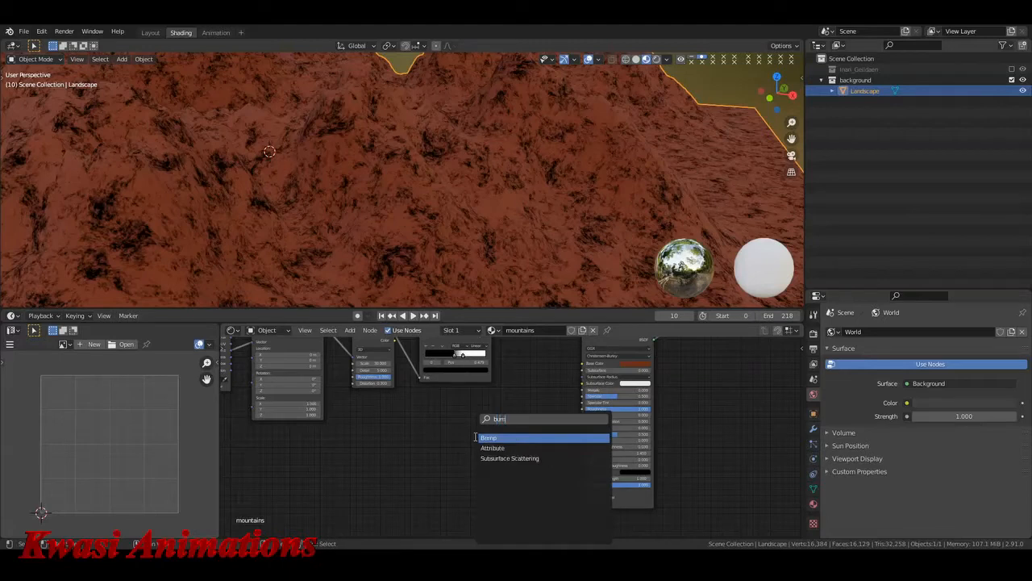
key("Return")
left_click(496, 434)
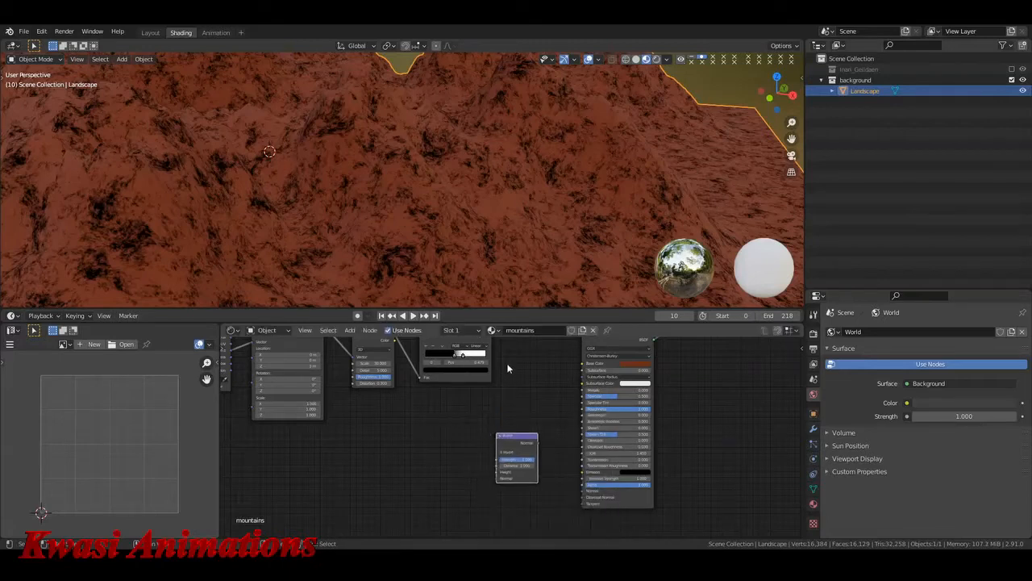
Connect the ColorRamp's Color output to the Bump's Height and the Bump's Normal output to the Principled BSDF's Normal input
left_click_drag(508, 366, 499, 473)
key("g")
left_click(434, 448)
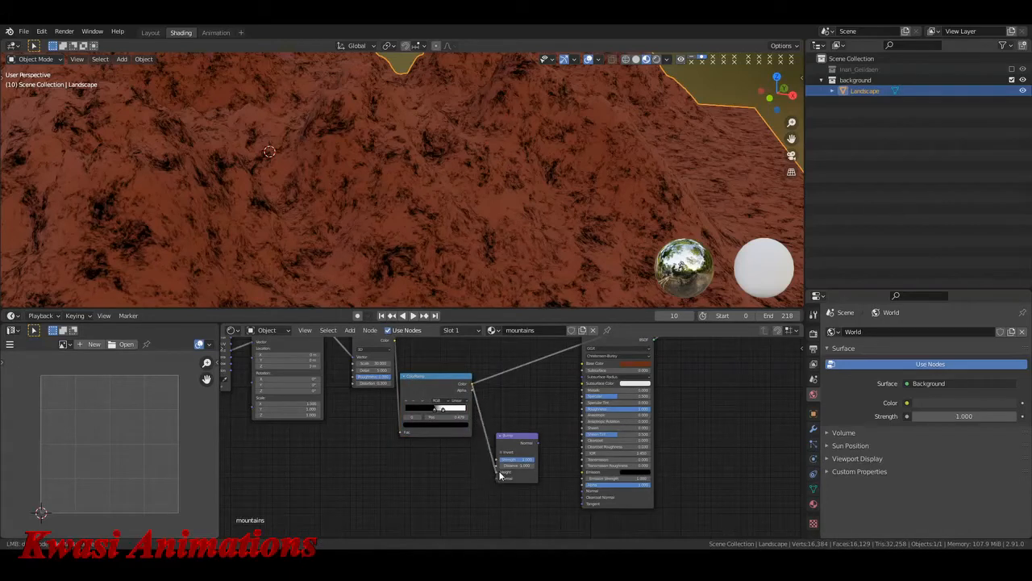
scroll(500, 476, "up", 4)
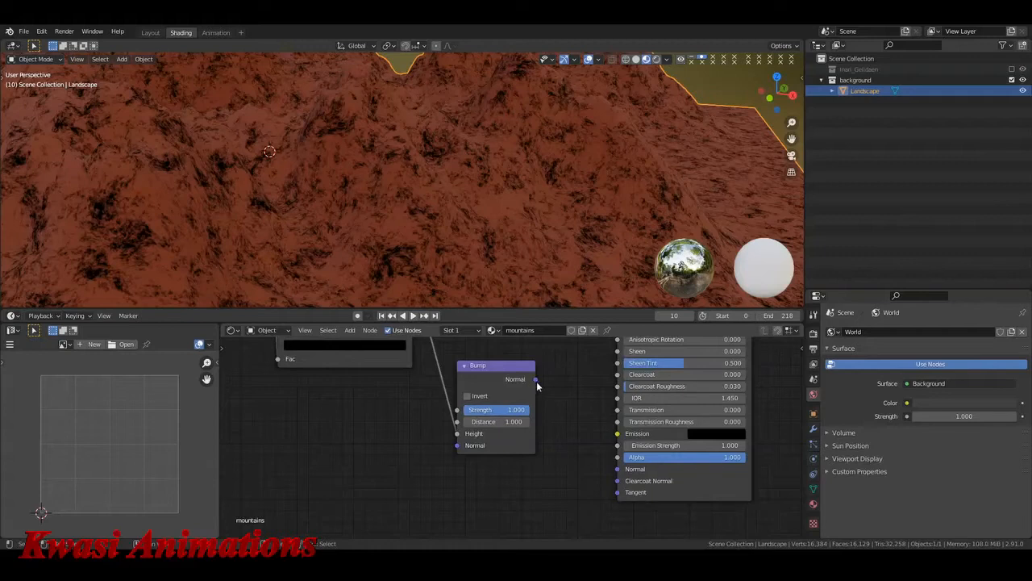
left_click_drag(536, 379, 617, 471)
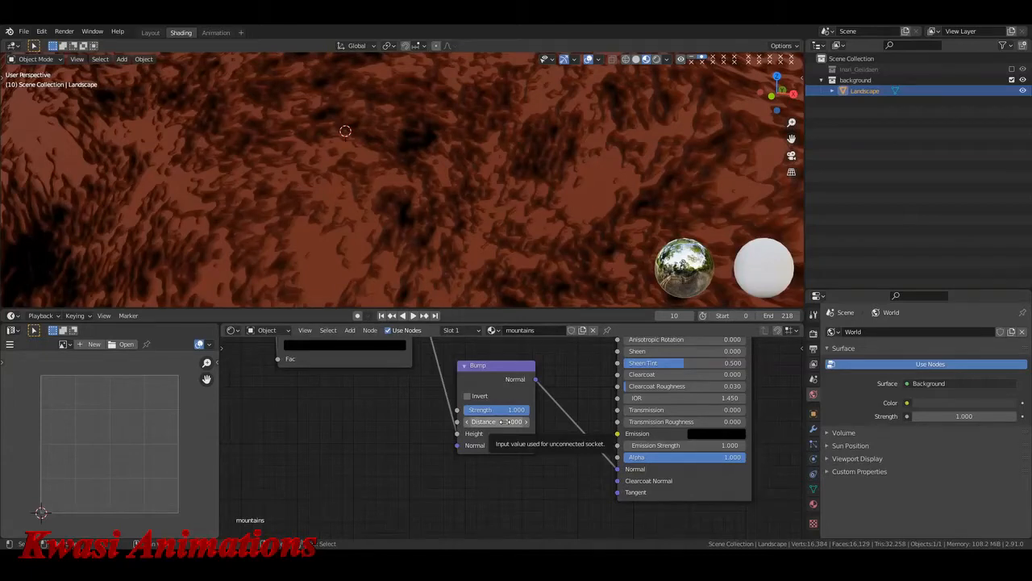
Lower the Bump node's Distance, trying 0.01 and settling on 0.1, with Strength kept at 1
mouse_move(509, 413)
left_mouse_down()
mouse_move(444, 413)
mouse_move(504, 413)
left_mouse_up()
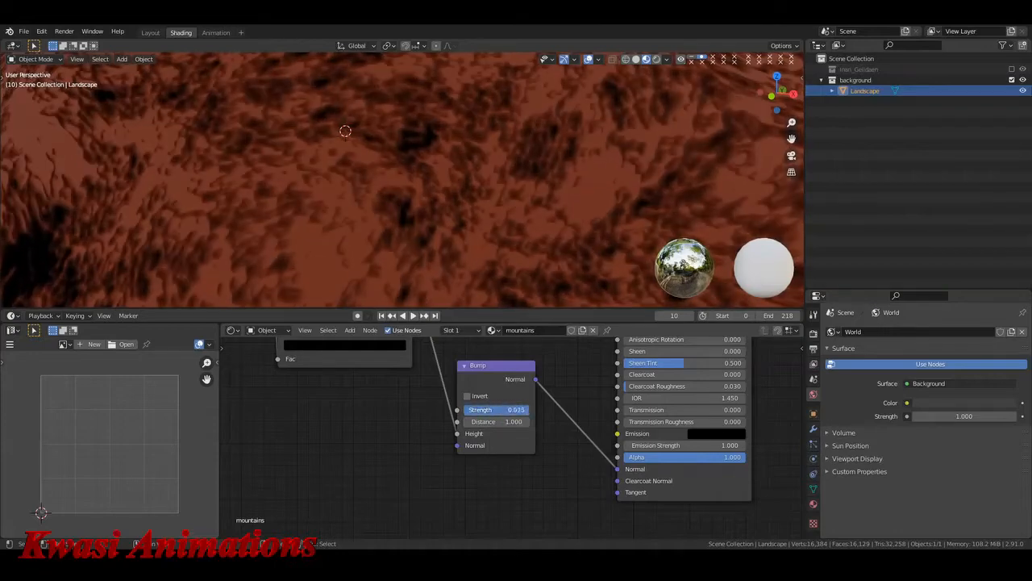
left_click(512, 421)
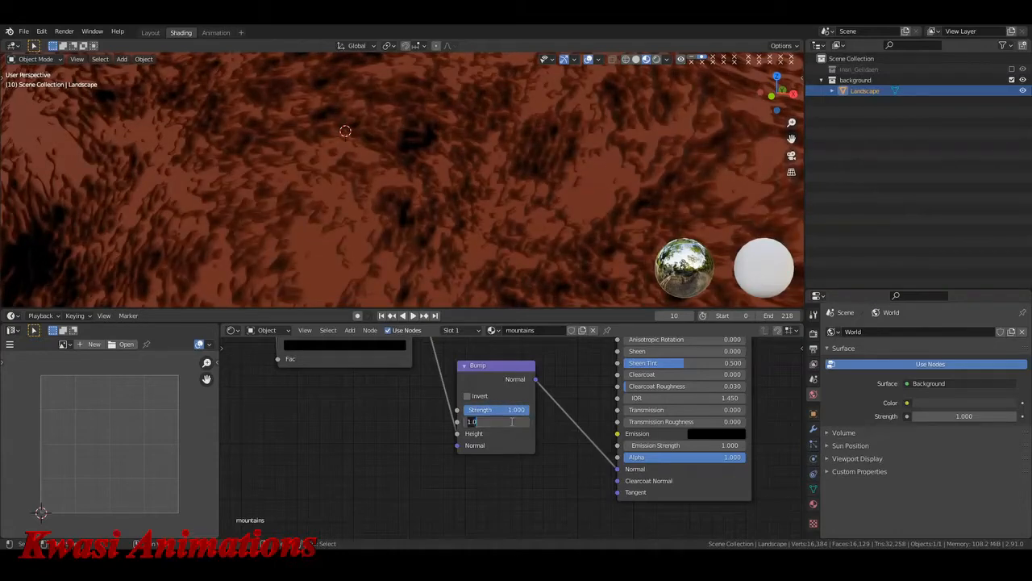
key("BackSpace")
type(".01")
key("Return")
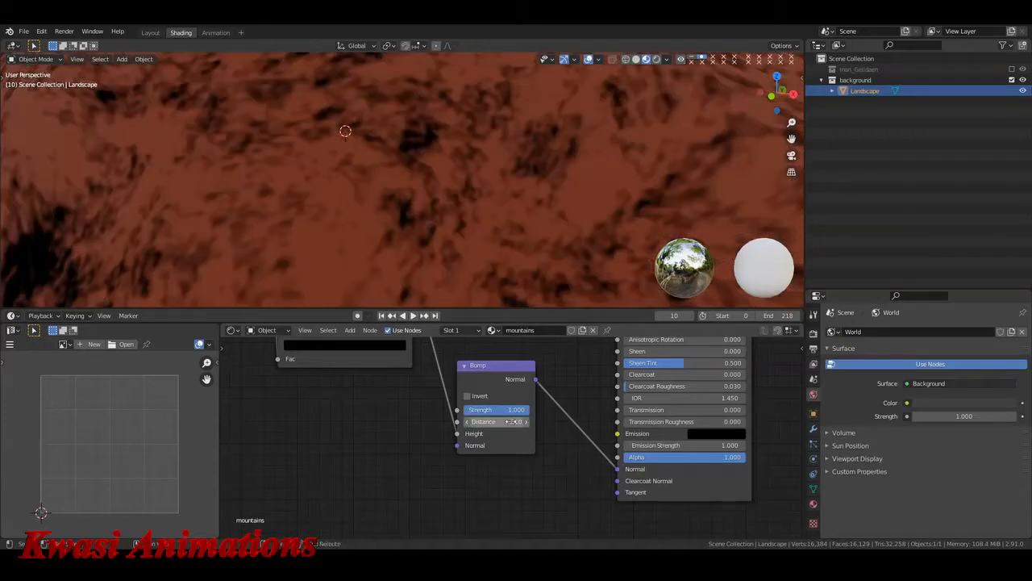
left_click_drag(498, 422, 511, 422)
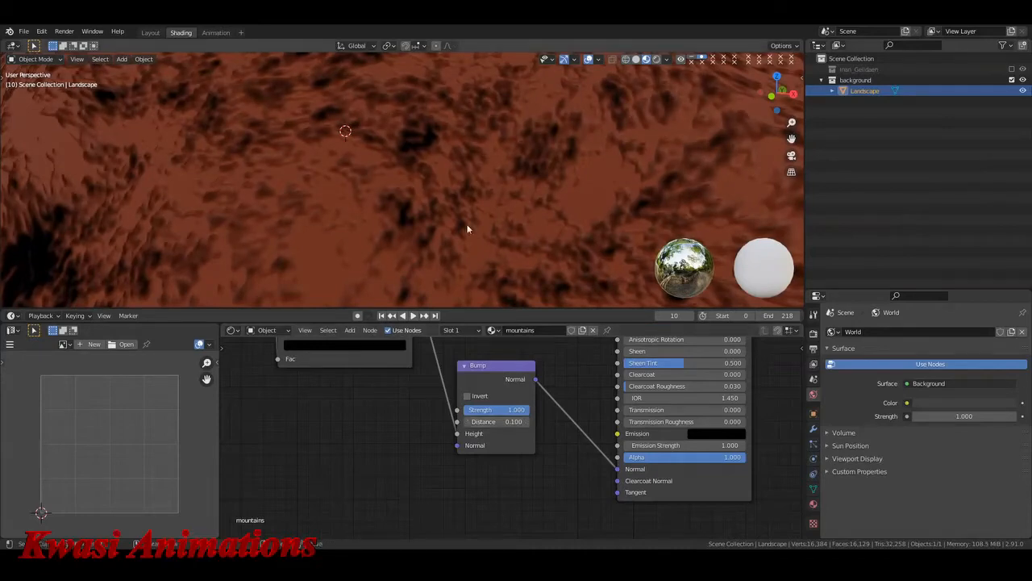
Set the Noise Texture's Distortion to 0
scroll(465, 213, "down", 10)
mouse_move(464, 210)
middle_mouse_down()
mouse_move(465, 196)
mouse_move(476, 204)
mouse_move(433, 204)
mouse_move(456, 189)
mouse_move(425, 200)
mouse_move(463, 206)
middle_mouse_up()
scroll(462, 197, "up", 5)
middle_click_drag(390, 437, 621, 465)
scroll(376, 235, "up", 2)
scroll(405, 241, "up", 2)
middle_click_drag(376, 235, 341, 242)
middle_click_drag(371, 417, 592, 417)
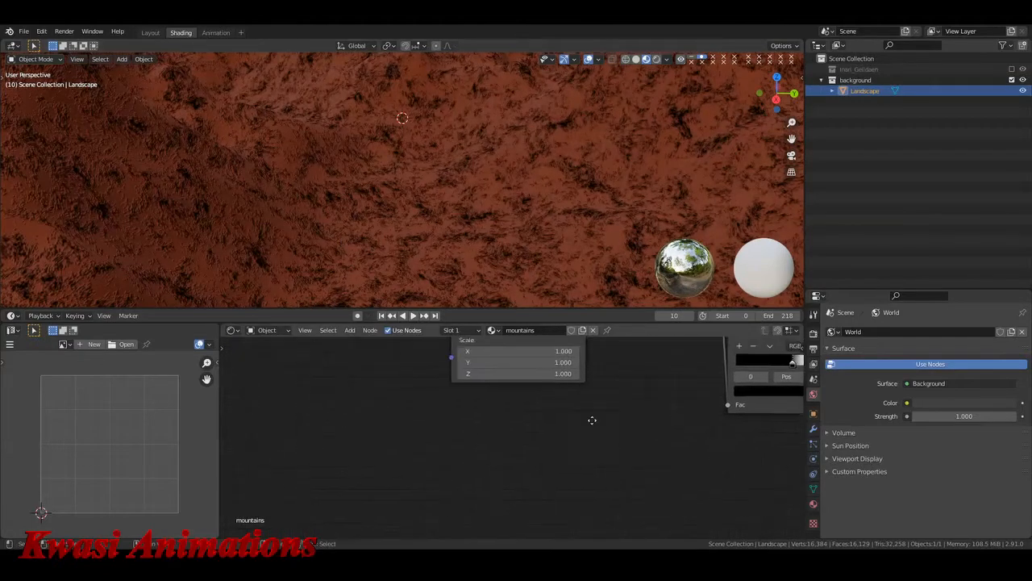
middle_click_drag(341, 424, 386, 476)
left_click_drag(409, 363, 398, 357)
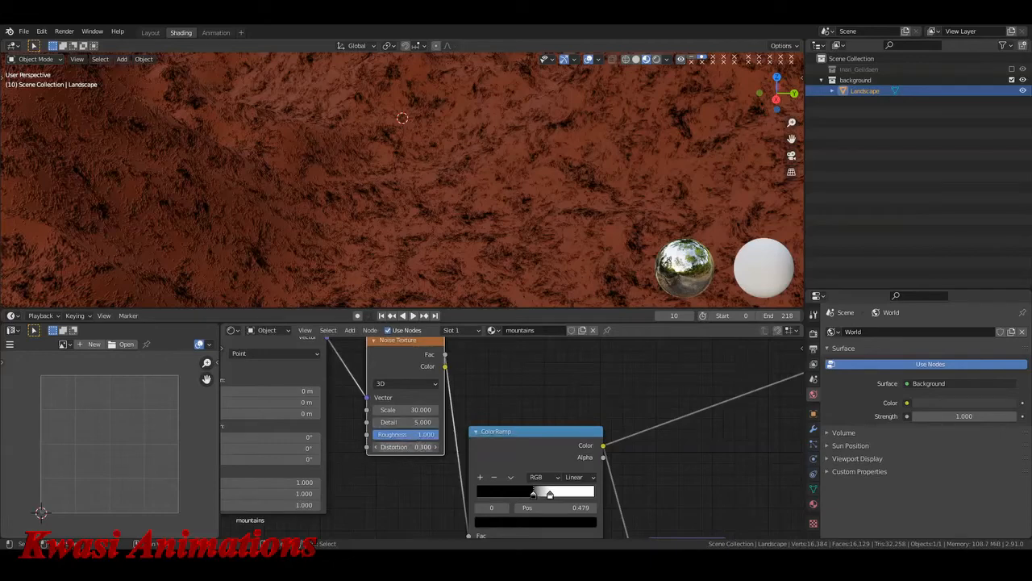
left_click(426, 446)
type("0")
key("Return")
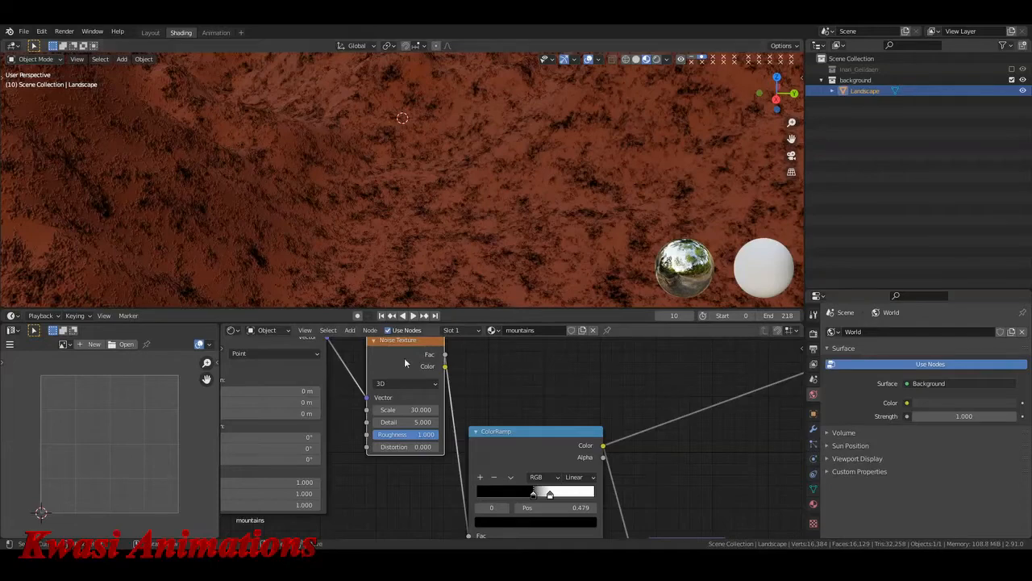
Set the Noise Texture's Distortion to 0.03, Detail to 5.49 and Scale to 35.13
left_click(417, 448)
type("0.13")
key("Return")
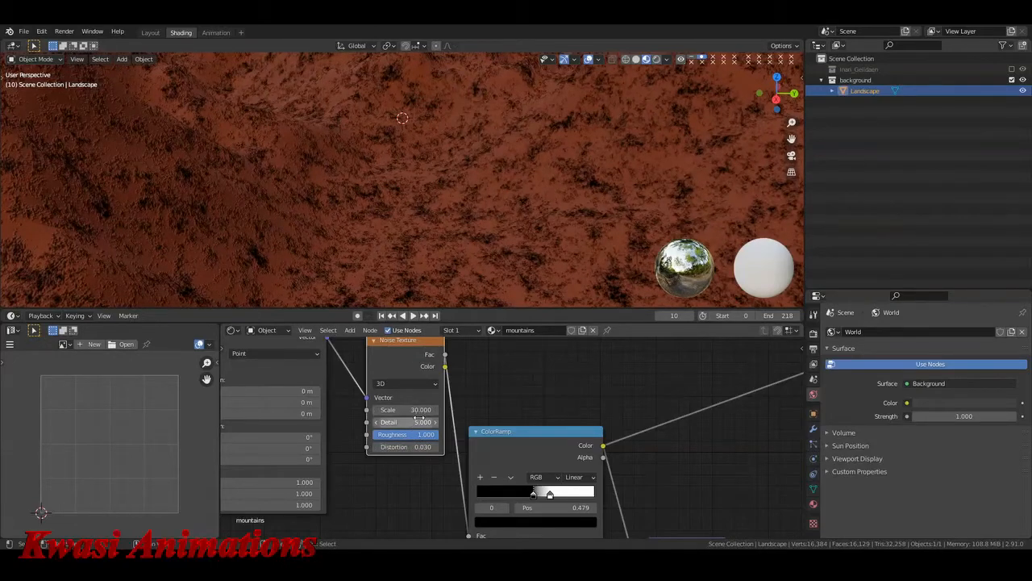
left_click_drag(414, 421, 457, 410)
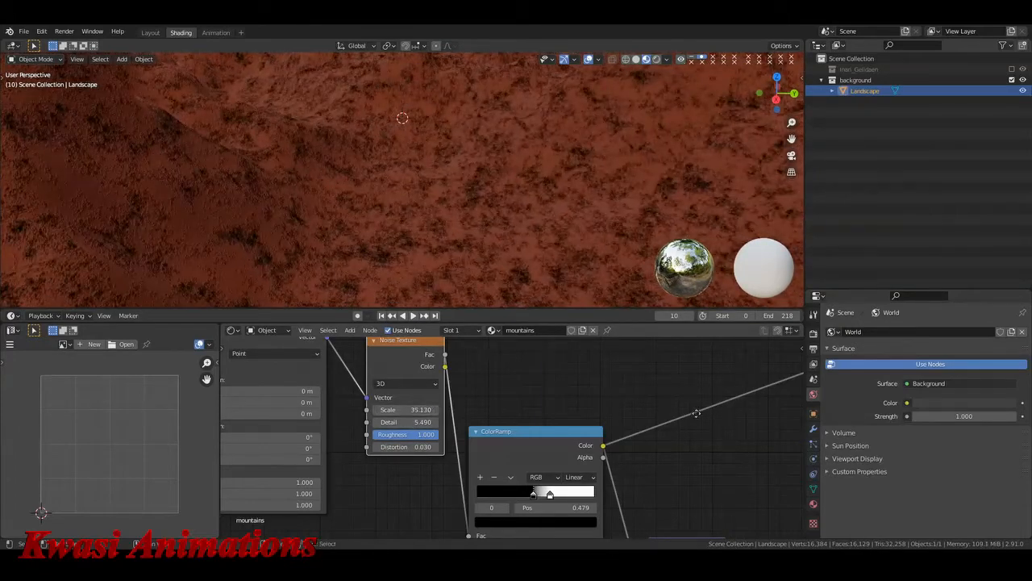
Move the ColorRamp's black stop to position 0.452 and shift the white stop along with it
middle_click_drag(697, 413, 644, 367)
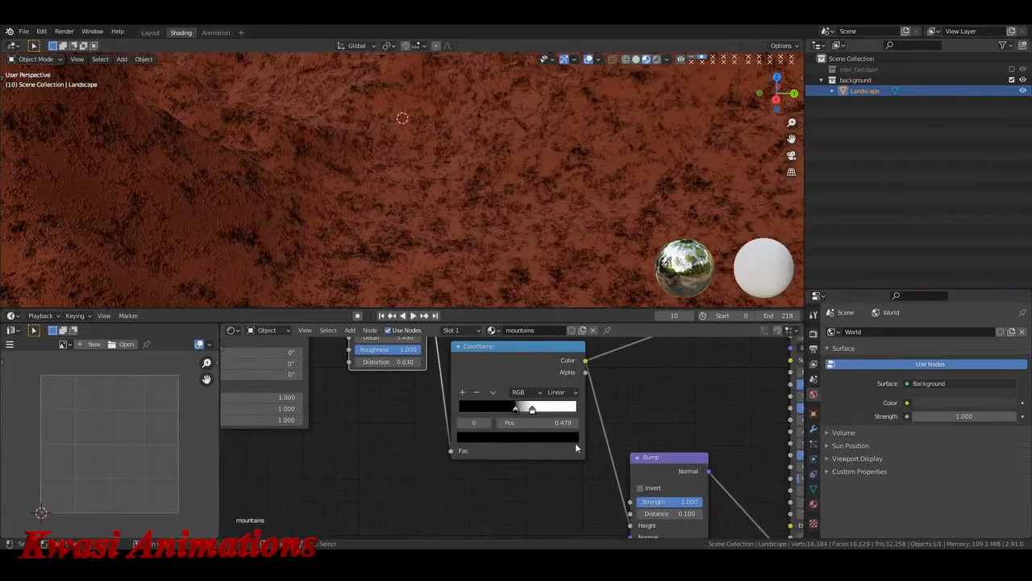
scroll(516, 435, "up", 2)
left_click_drag(538, 399, 513, 400)
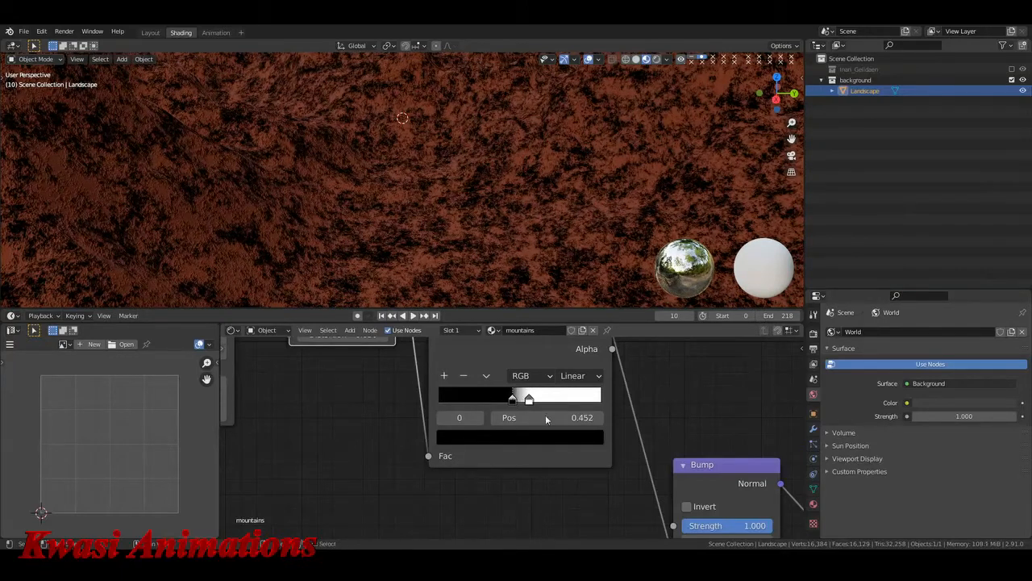
Spread out the ColorRamp, Principled BSDF, Mix Shader and Material Output nodes to make room before the Principled BSDF
middle_click_drag(545, 415, 497, 466)
scroll(498, 466, "up", 1)
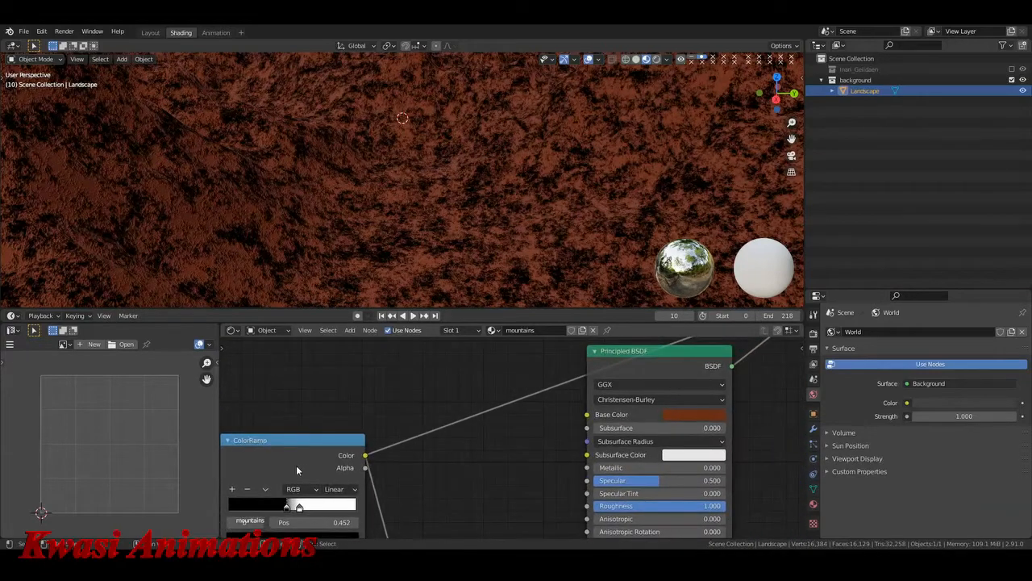
left_click_drag(296, 464, 321, 486)
scroll(493, 448, "down", 7)
middle_click_drag(493, 448, 447, 482)
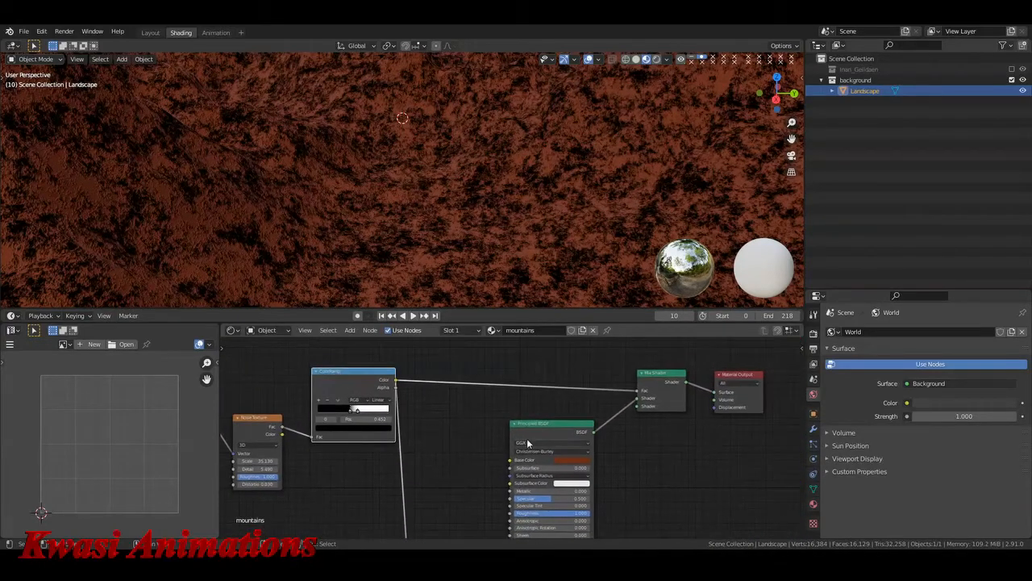
mouse_move(524, 443)
left_mouse_down()
mouse_move(567, 432)
mouse_move(545, 441)
left_mouse_up()
left_click_drag(668, 352, 780, 426)
key("g")
left_click(797, 405)
left_click(743, 433)
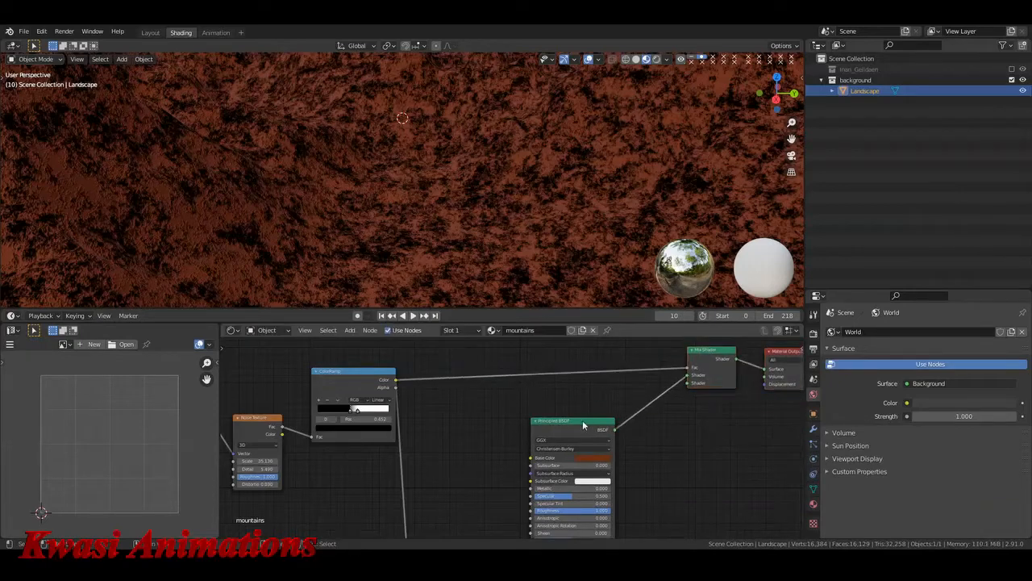
left_click_drag(583, 422, 618, 410)
middle_click_drag(502, 432, 543, 405)
Add a MixRGB node between the ColorRamp and the Principled BSDF
left_click(515, 436)
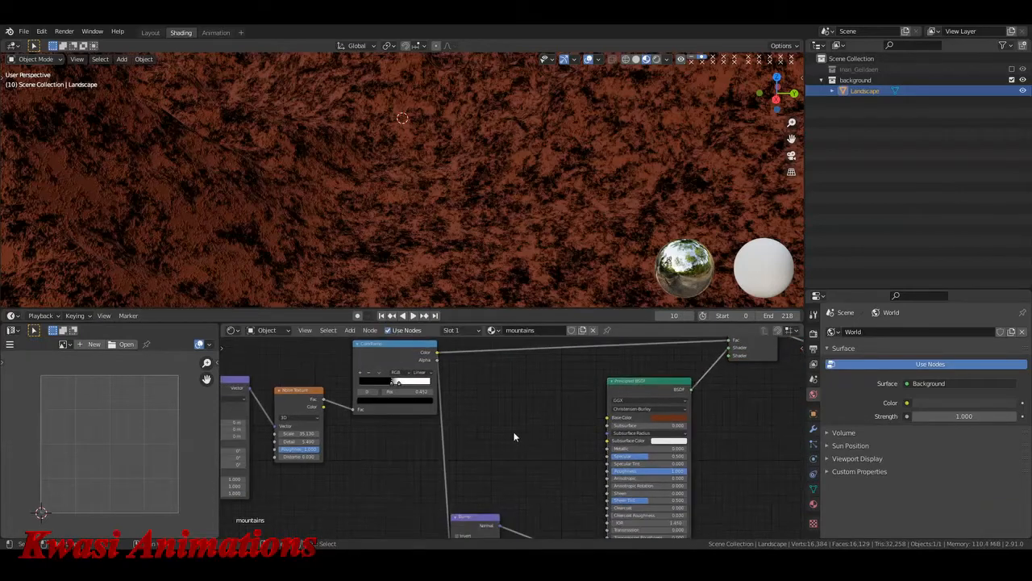
key("shift+a")
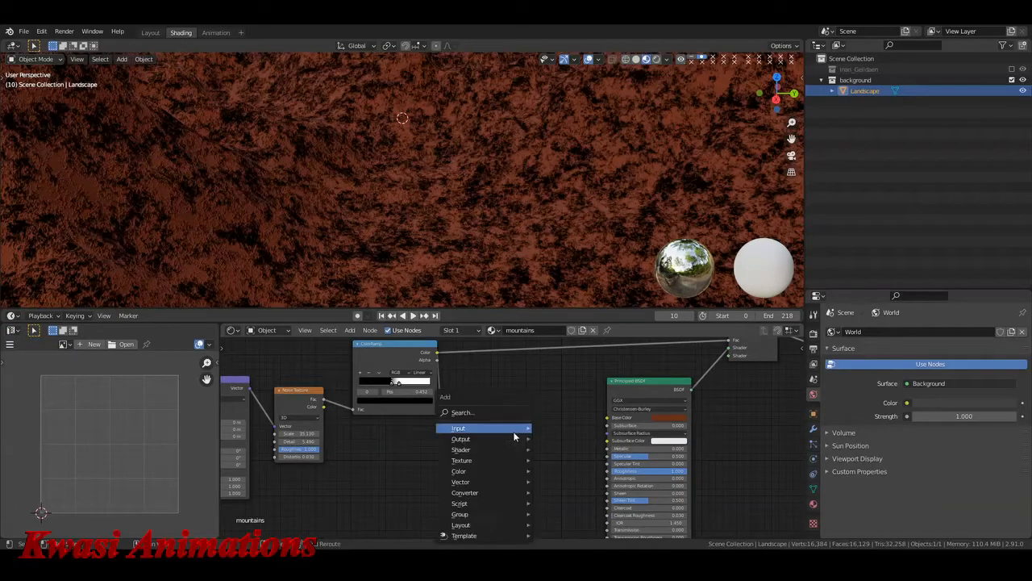
key("Escape")
key("shift+a")
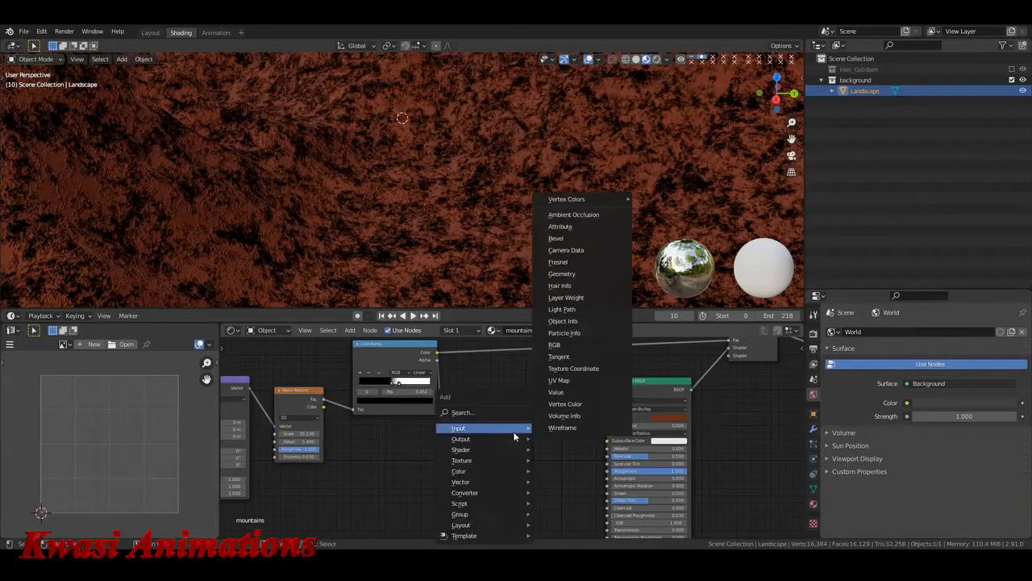
left_click(515, 436)
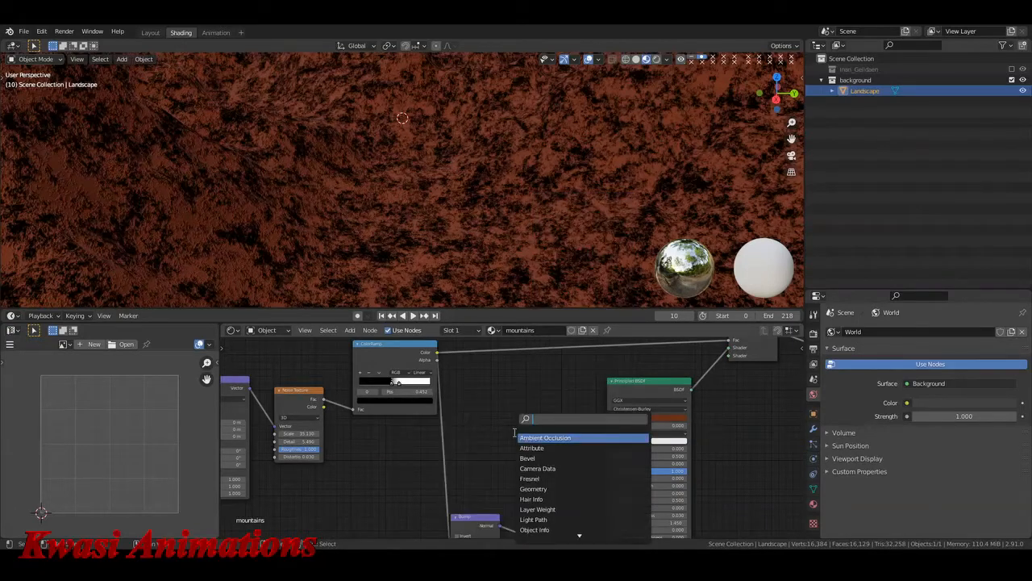
type("mix")
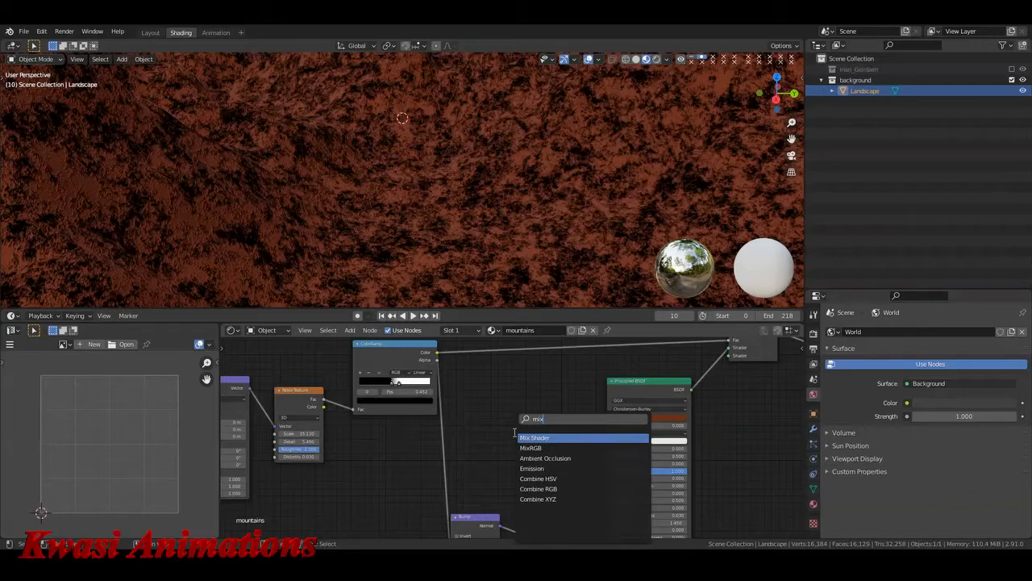
key("Down")
key("Return")
left_click(513, 433)
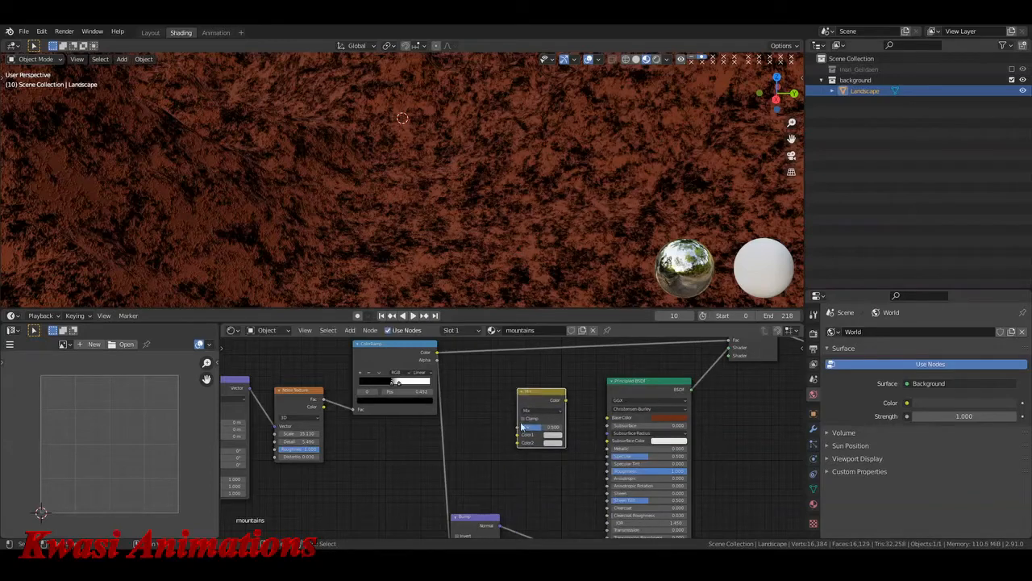
Set the Mix node's Color1 to the brown sampled from the Principled BSDF's Base Color and Color2 to a lighter brown
scroll(469, 435, "up", 5)
left_click(469, 436)
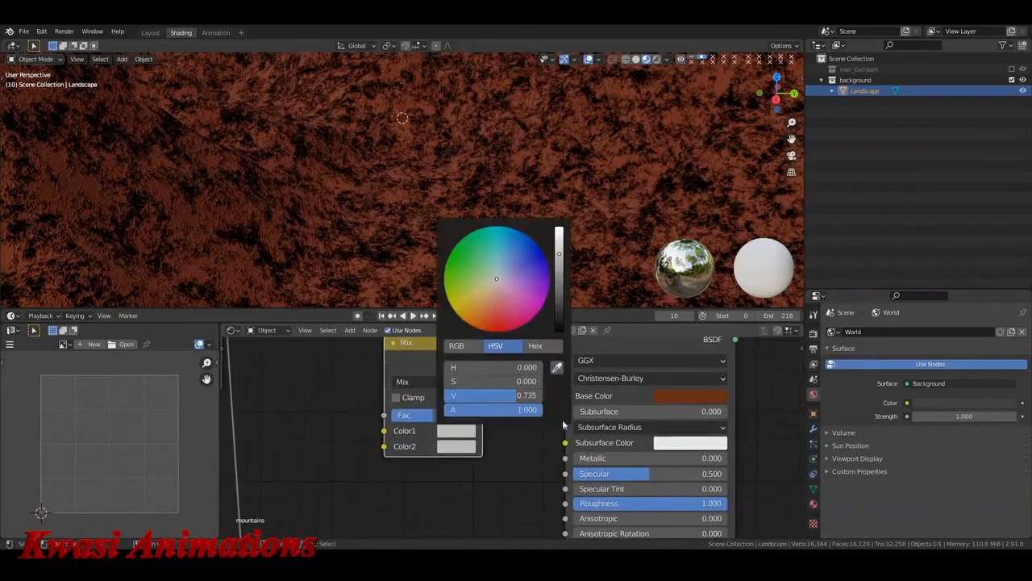
left_click(460, 436)
left_click(556, 369)
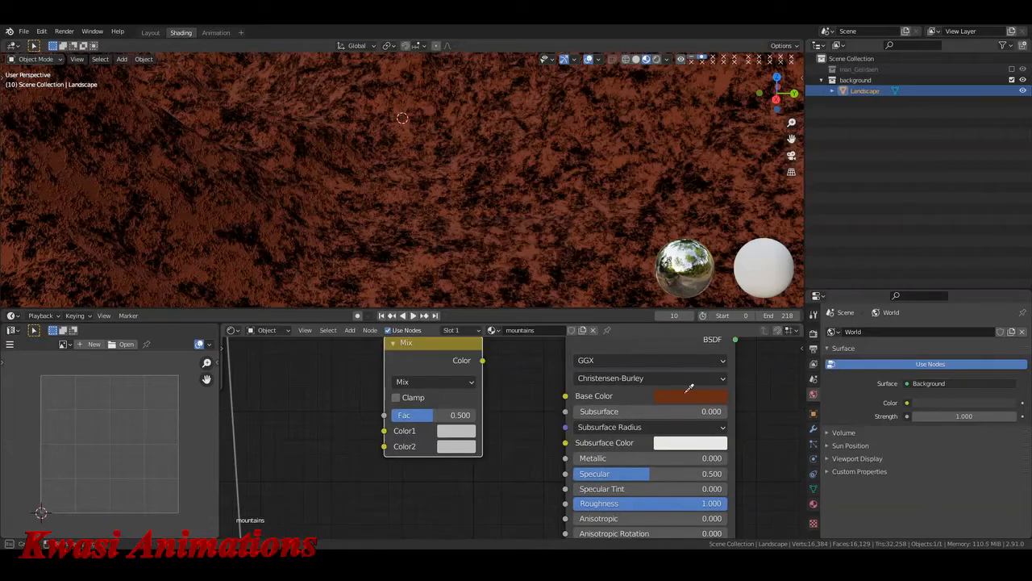
left_click(696, 390)
left_click(461, 448)
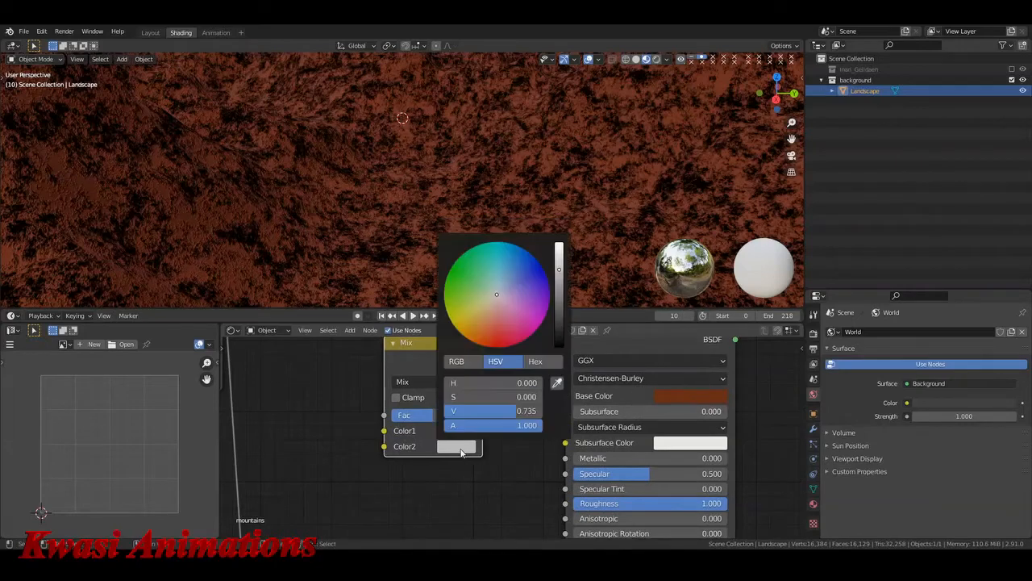
left_click(480, 317)
Set the Mix node's blending mode to Multiply and connect its Color output to the Principled BSDF's Base Color
scroll(481, 322, "down", 4)
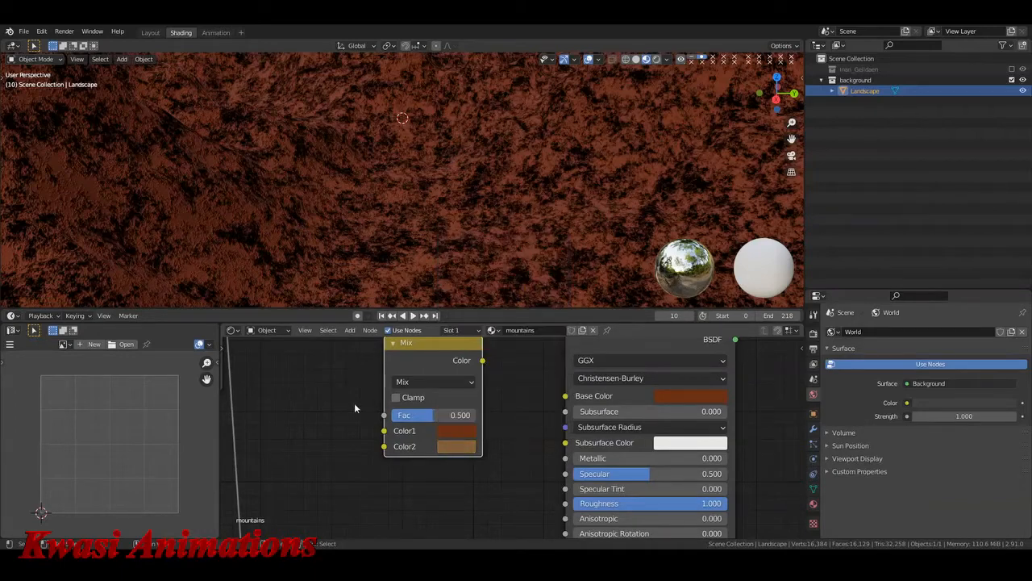
middle_click_drag(354, 408, 313, 422)
left_click(414, 397)
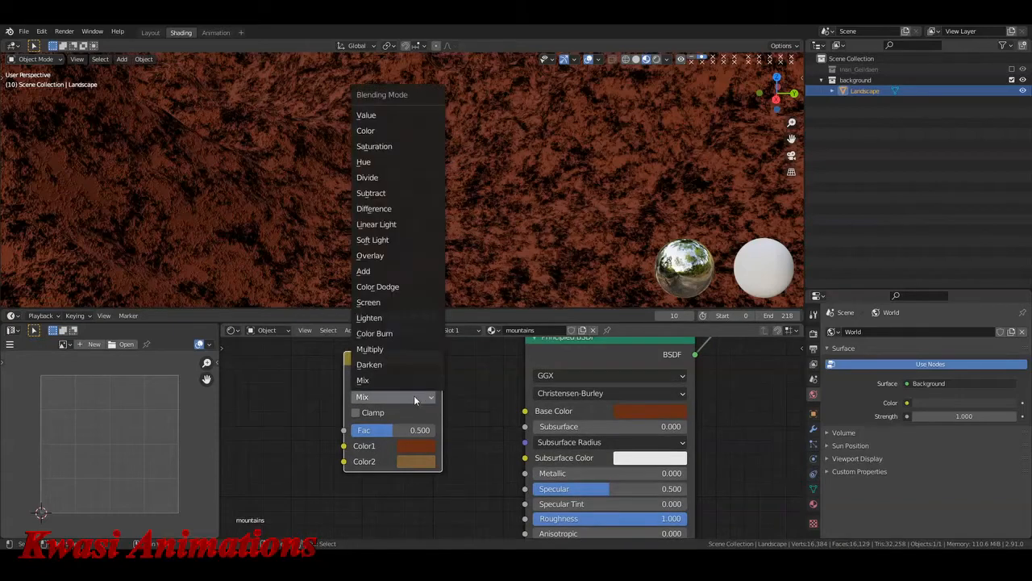
left_click(395, 350)
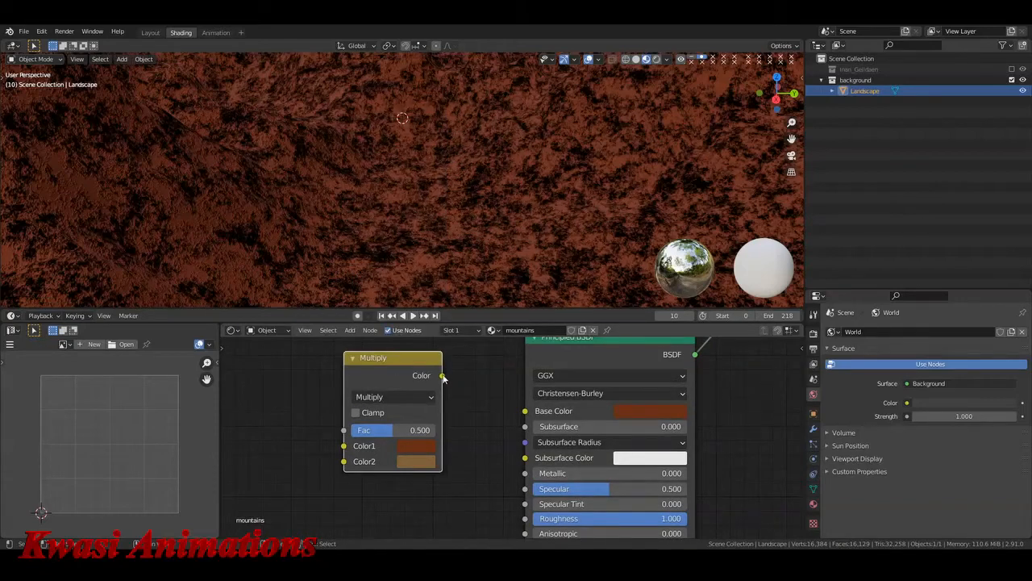
left_click_drag(442, 376, 524, 412)
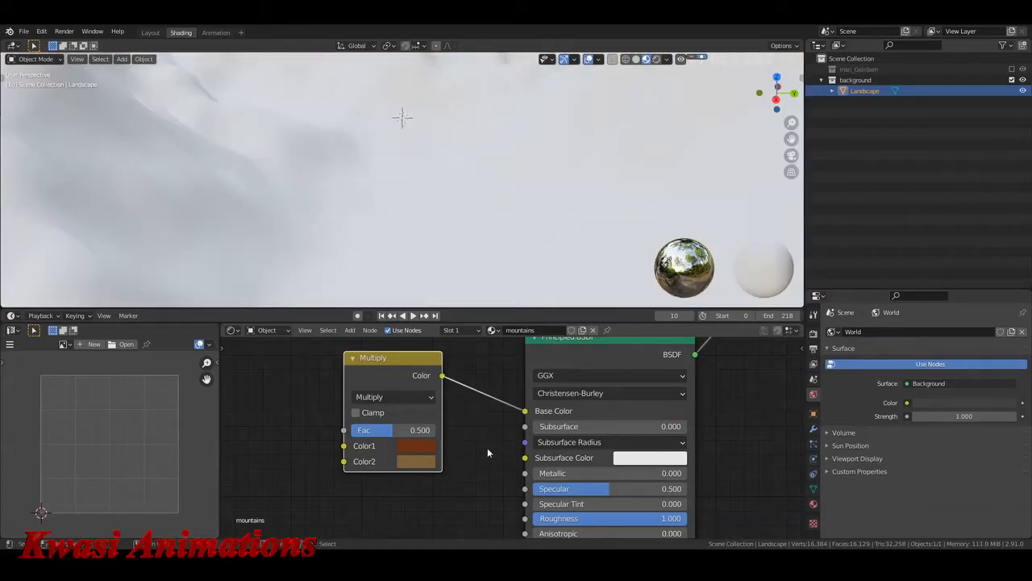
Switch the Multiply node's blending mode to Mix and set its factor to 0.625
left_click(487, 450)
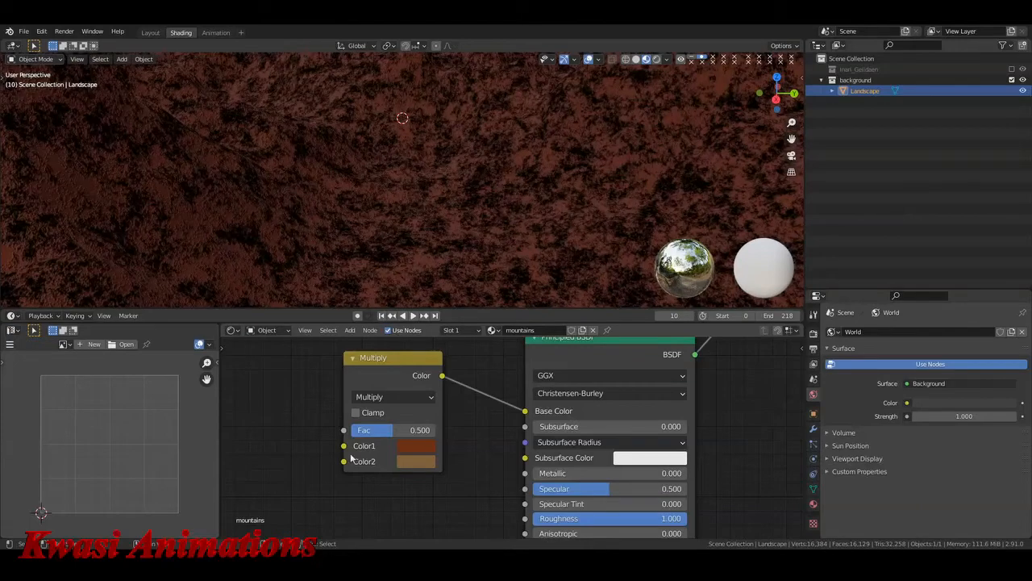
scroll(321, 450, "down", 3)
middle_click_drag(318, 449, 397, 474)
mouse_move(516, 458)
left_mouse_down()
mouse_move(487, 458)
mouse_move(509, 458)
left_mouse_up()
left_click(508, 432)
left_click(502, 419)
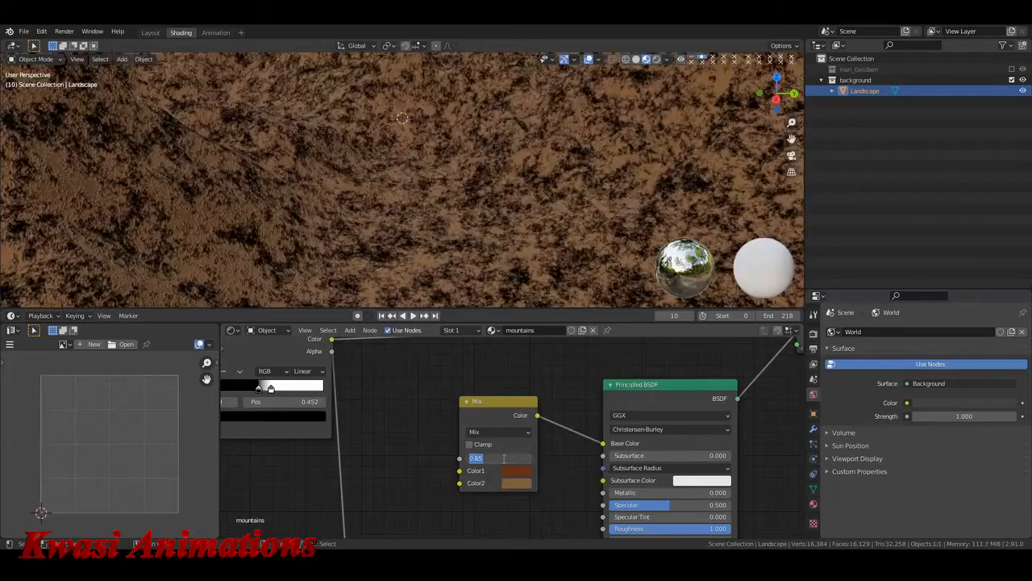
mouse_move(491, 466)
left_mouse_down()
mouse_move(463, 466)
mouse_move(508, 457)
left_mouse_up()
Move the Mix node slightly closer to the Principled BSDF and connect the ColorRamp's Color output to its Fac input
scroll(428, 460, "down", 3)
middle_click_drag(430, 460, 465, 452)
left_click_drag(521, 425, 525, 417)
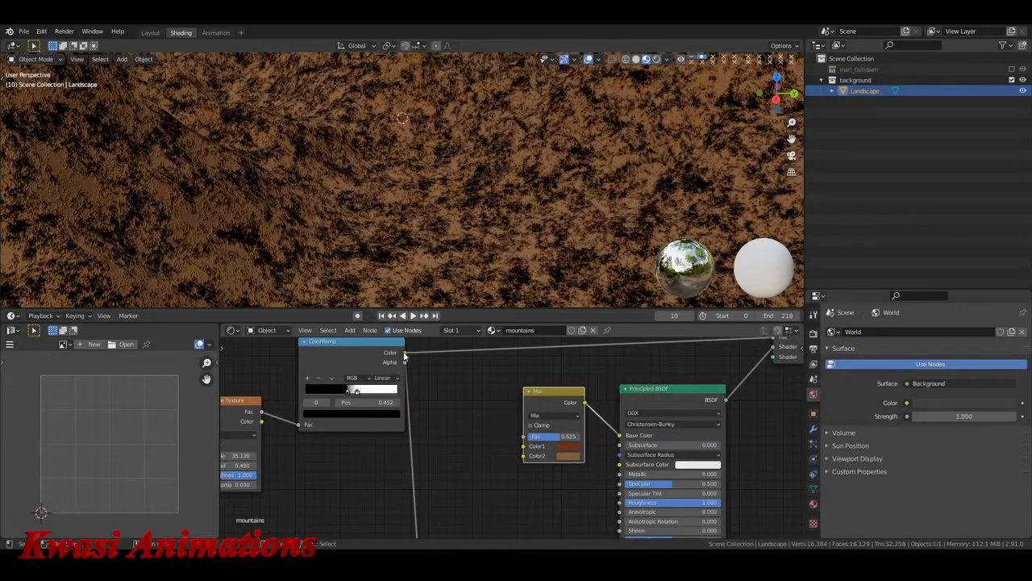
left_click_drag(406, 353, 504, 436)
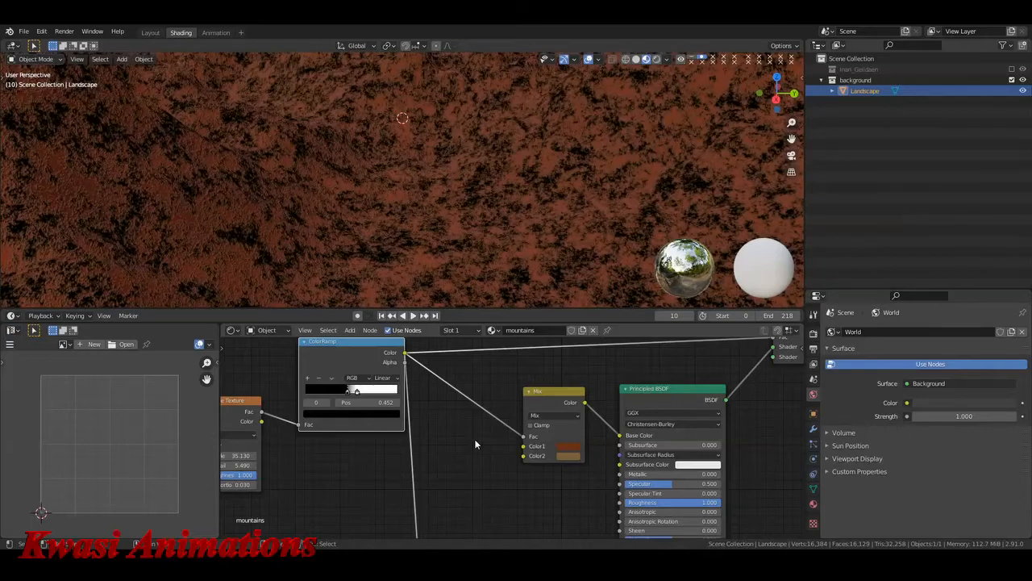
Spread the ColorRamp's stops apart, moving the black stop lower and the white stop to position 0.683
scroll(474, 440, "up", 5)
middle_click_drag(475, 440, 521, 472)
middle_click_drag(322, 211, 297, 198)
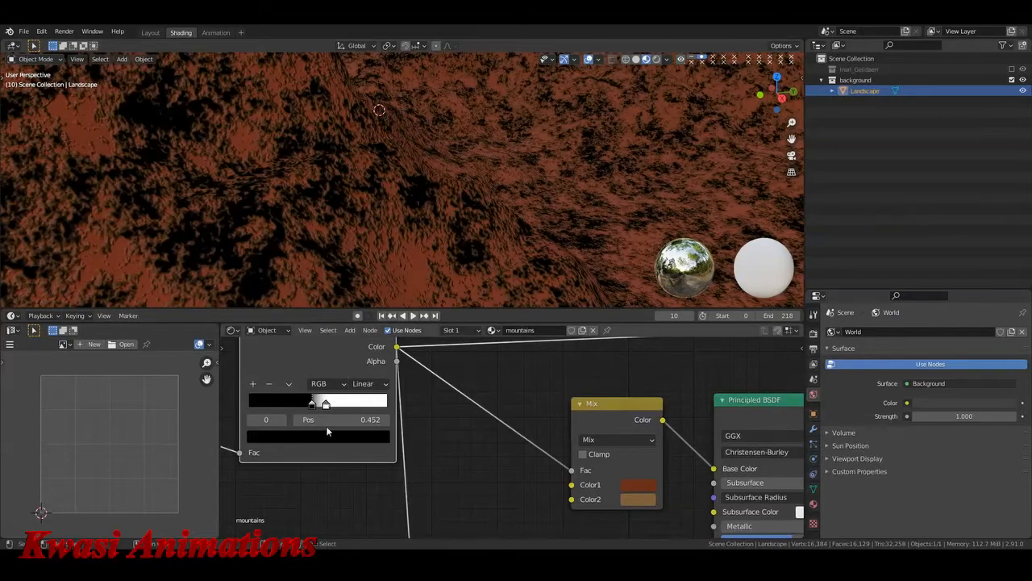
left_click_drag(313, 403, 344, 405)
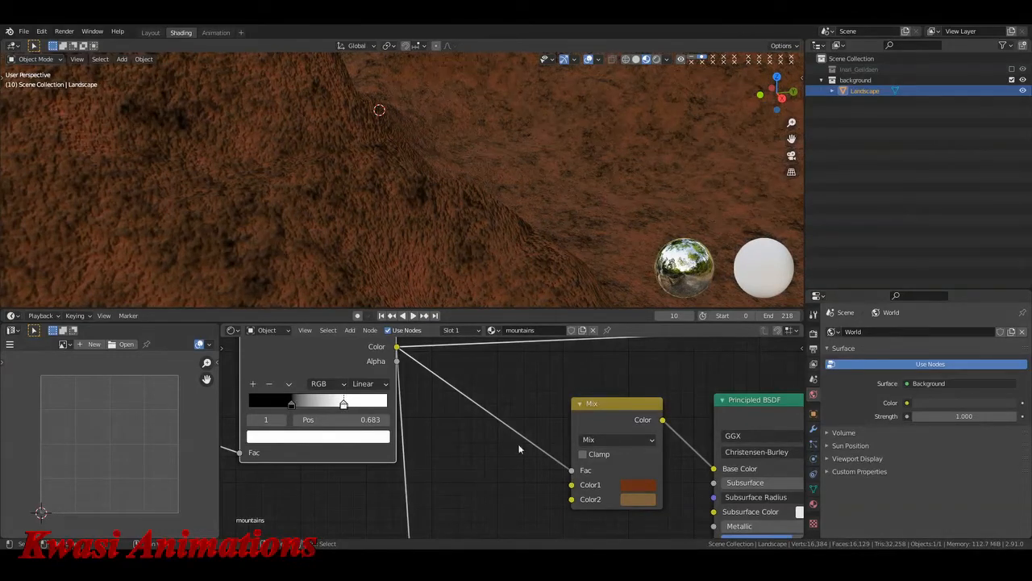
middle_click_drag(587, 188, 457, 224)
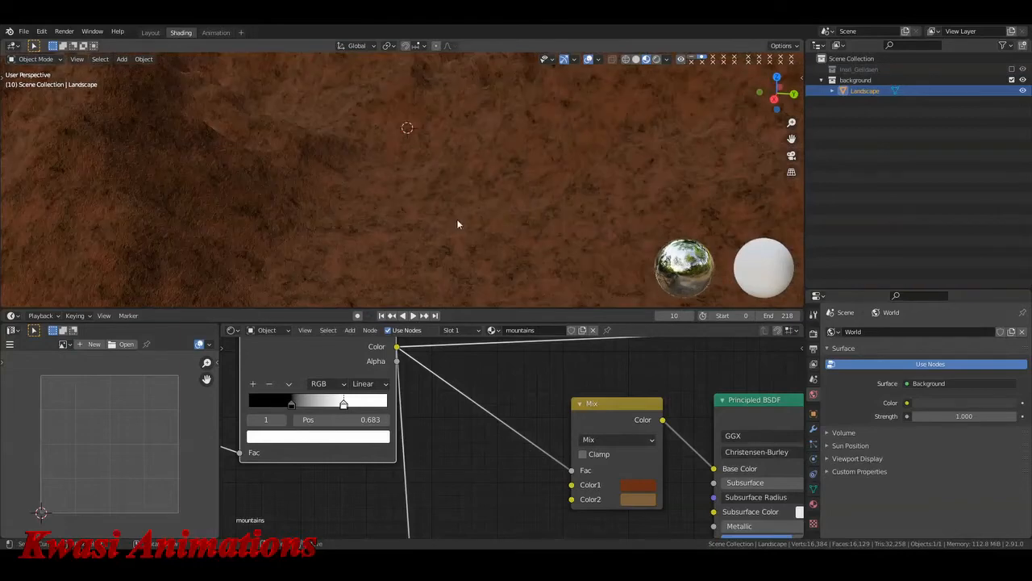
scroll(485, 211, "down", 6)
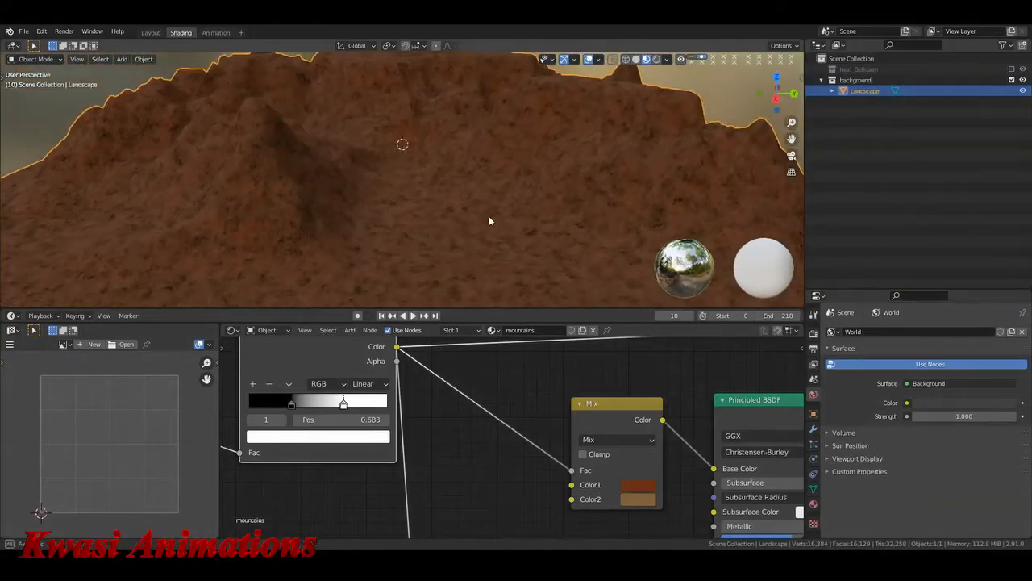
Deselect the landscape and re-enable the character's collection in the scene
key("alt+a")
scroll(491, 217, "up", 4)
middle_click_drag(496, 213, 465, 234, "shift")
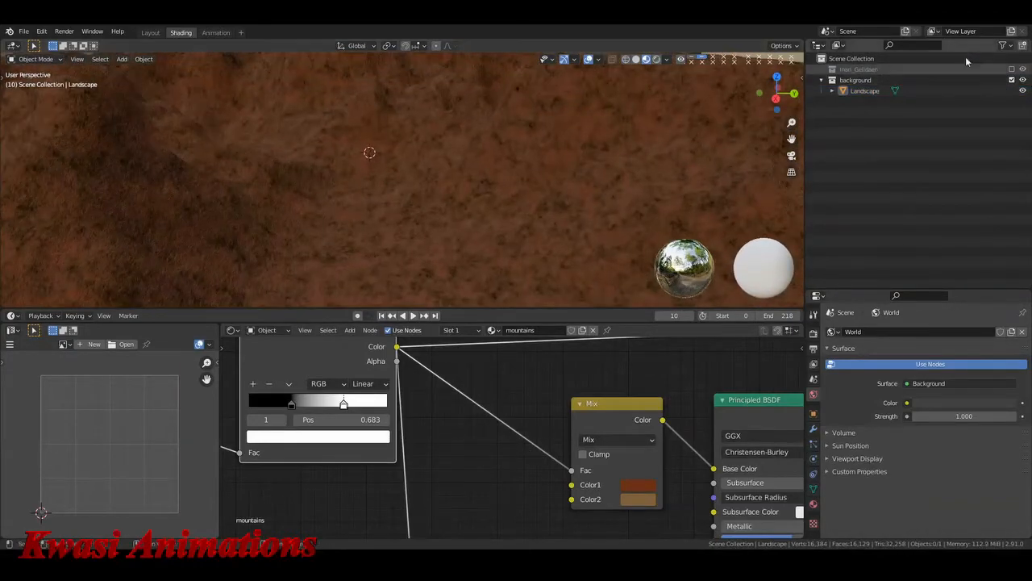
left_click(1012, 69)
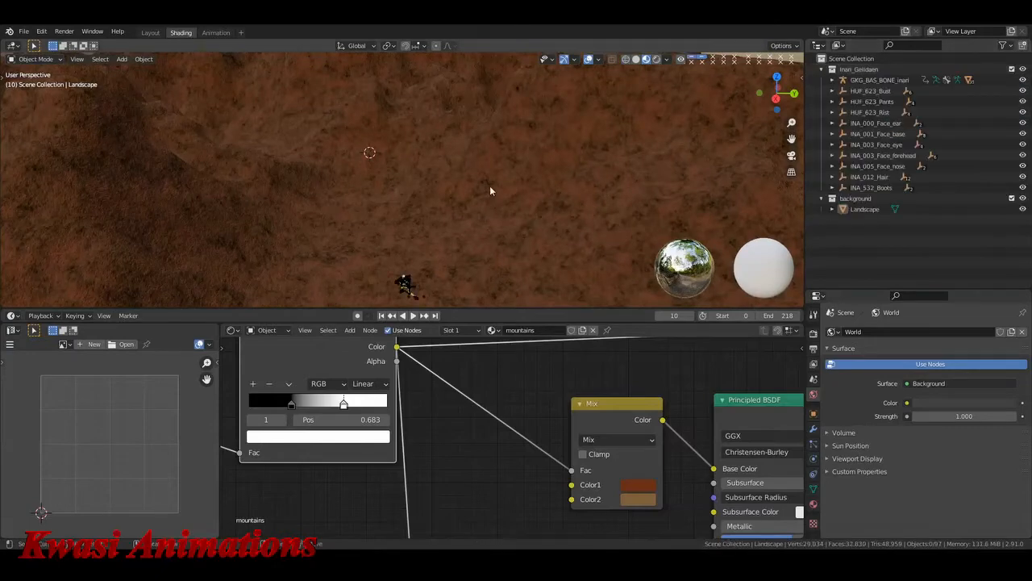
Switch to the Layout workspace, display it in Material Preview shading and bring the character on the landscape into view
left_click(153, 33)
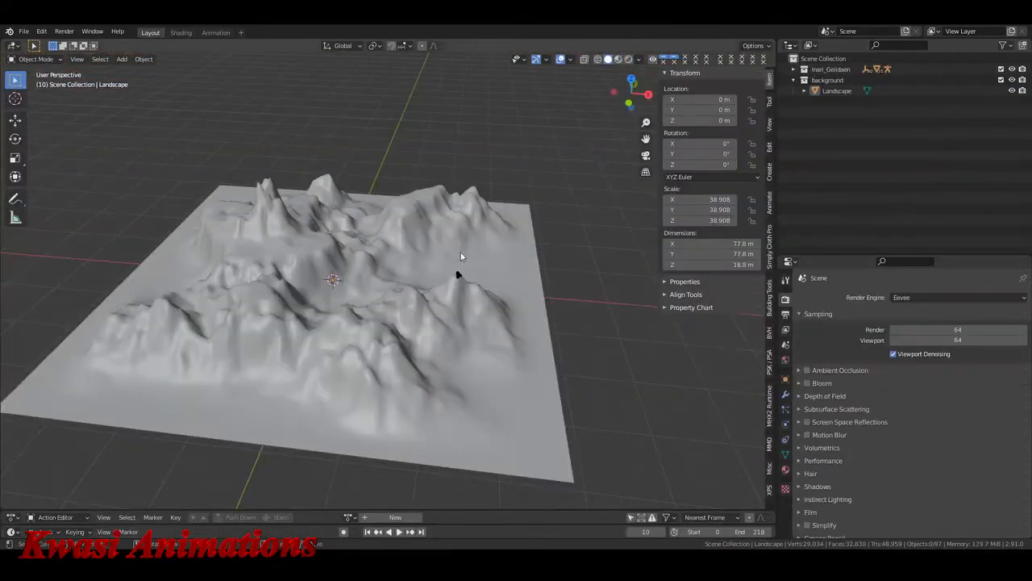
key("z")
left_click(594, 130)
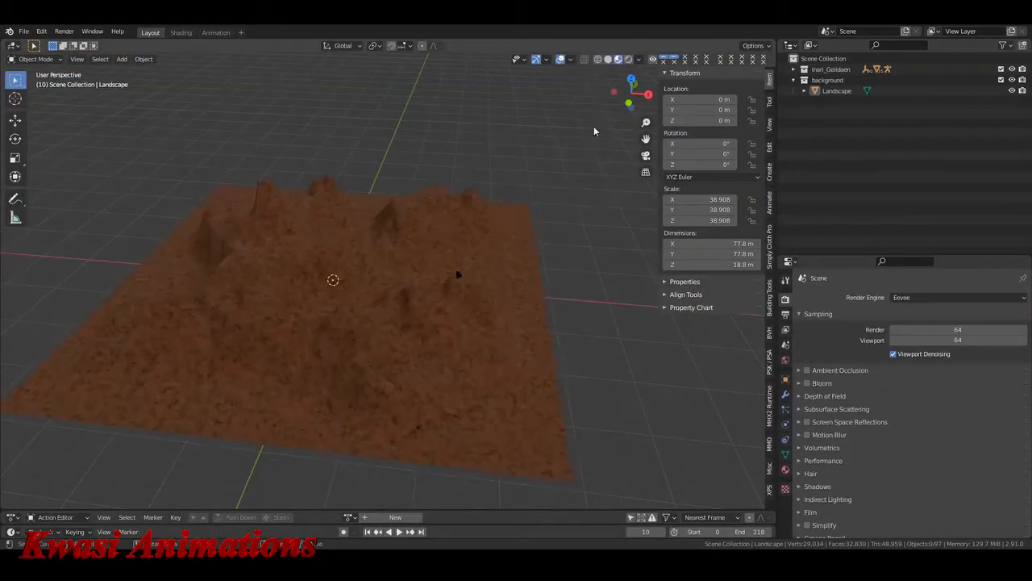
key("n")
scroll(589, 259, "up", 6)
middle_click_drag(578, 273, 496, 259)
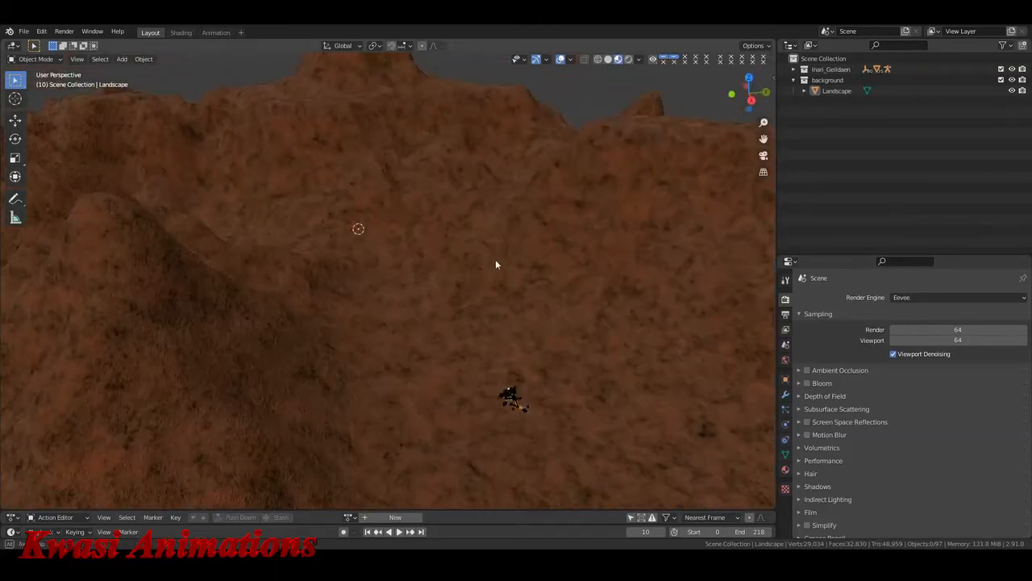
scroll(495, 259, "up", 1)
middle_click_drag(540, 343, 517, 328)
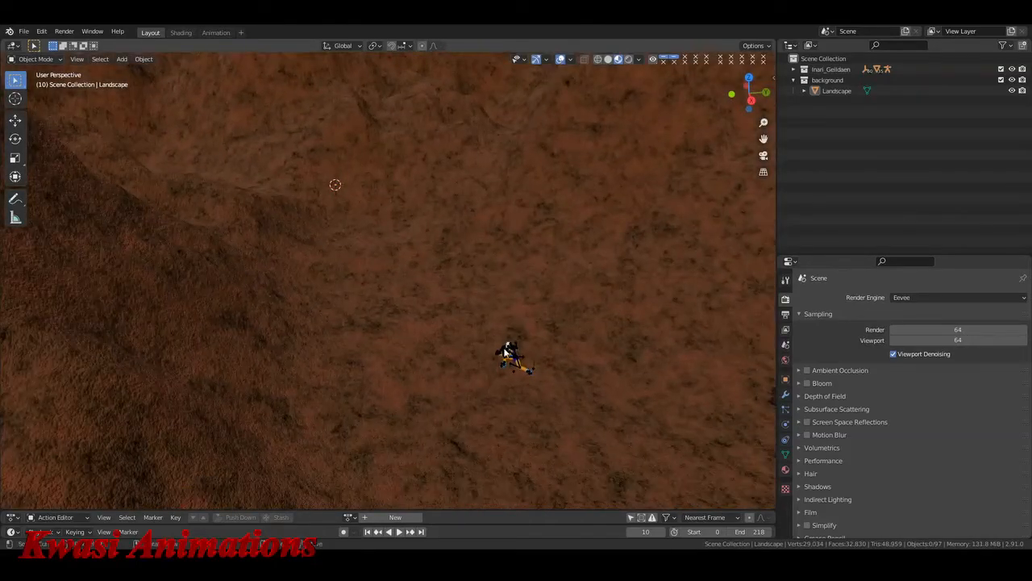
Hide the character's armature GKG_BAS_BONE_inari so only the running figure is displayed
left_click(506, 350)
key("h")
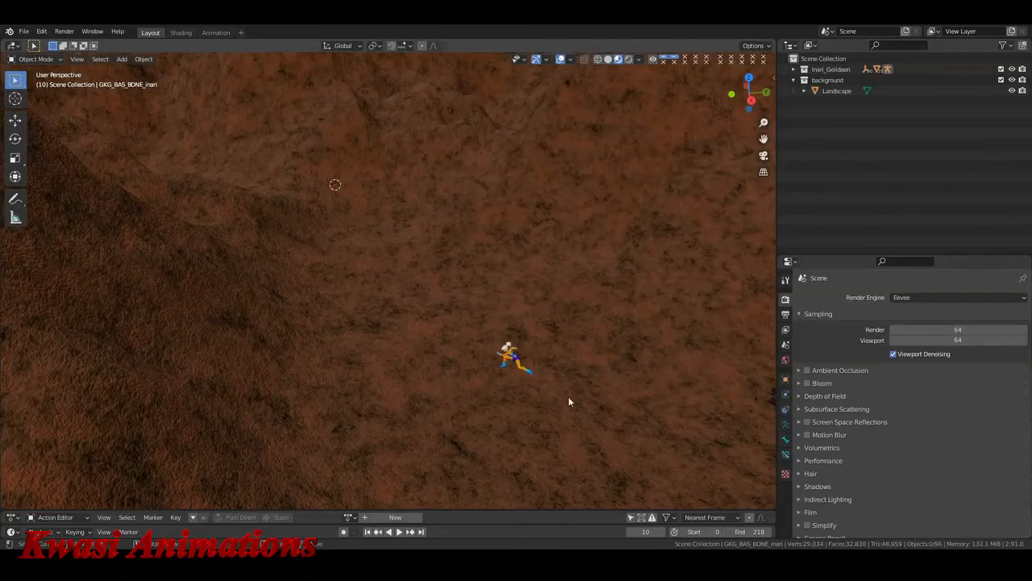
middle_click_drag(568, 396, 535, 365)
scroll(539, 379, "up", 3)
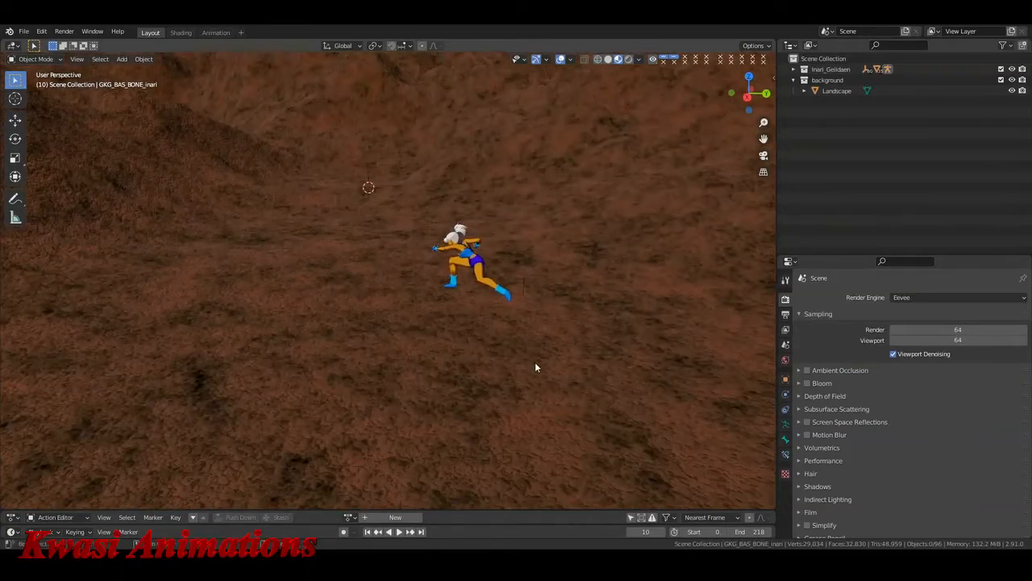
Create a new collection under the Scene Collection and name it cinema
right_click(828, 58)
left_click(828, 59)
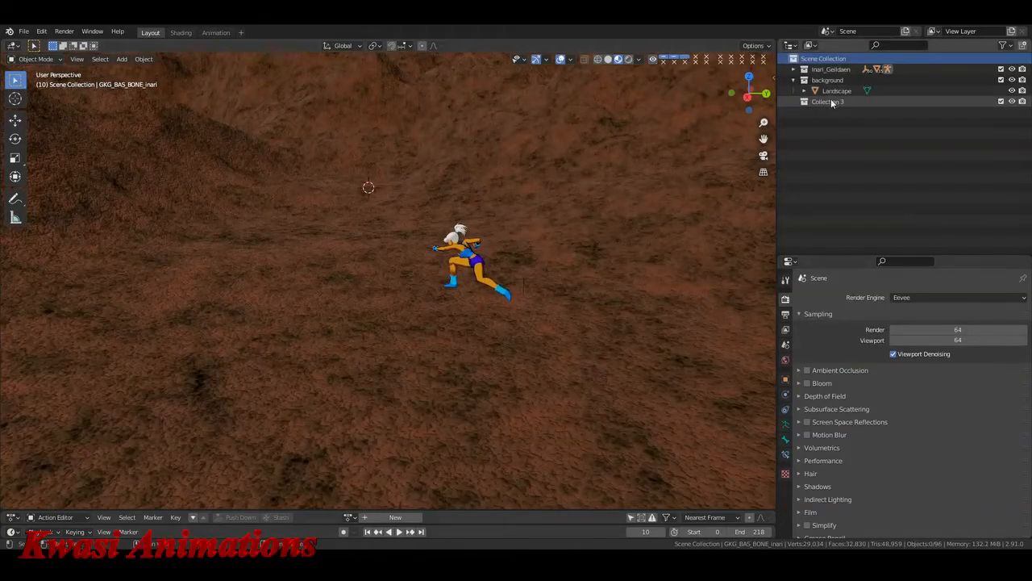
left_click(835, 102)
double_click(835, 102)
type("cin")
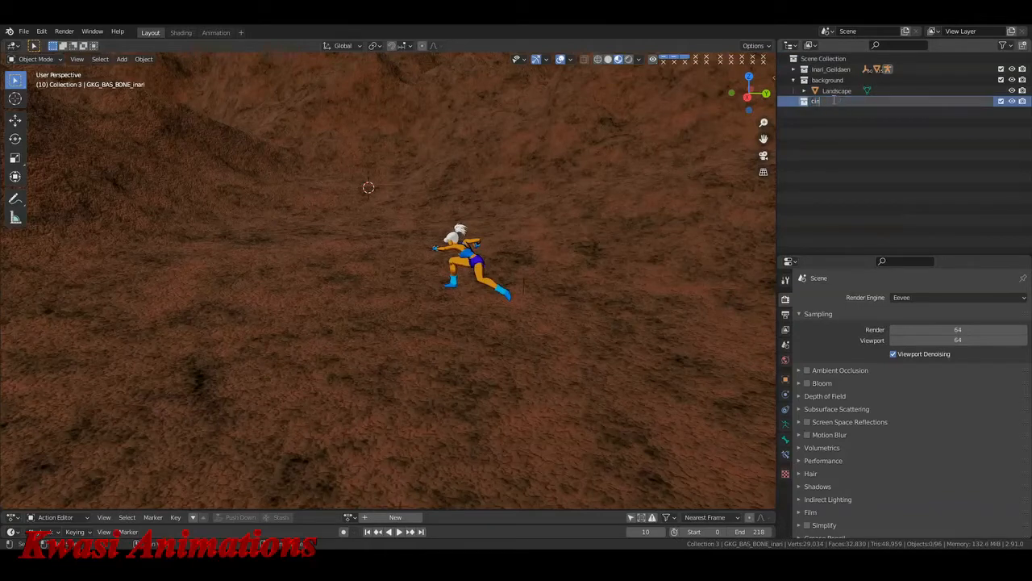
type("ema")
key("Return")
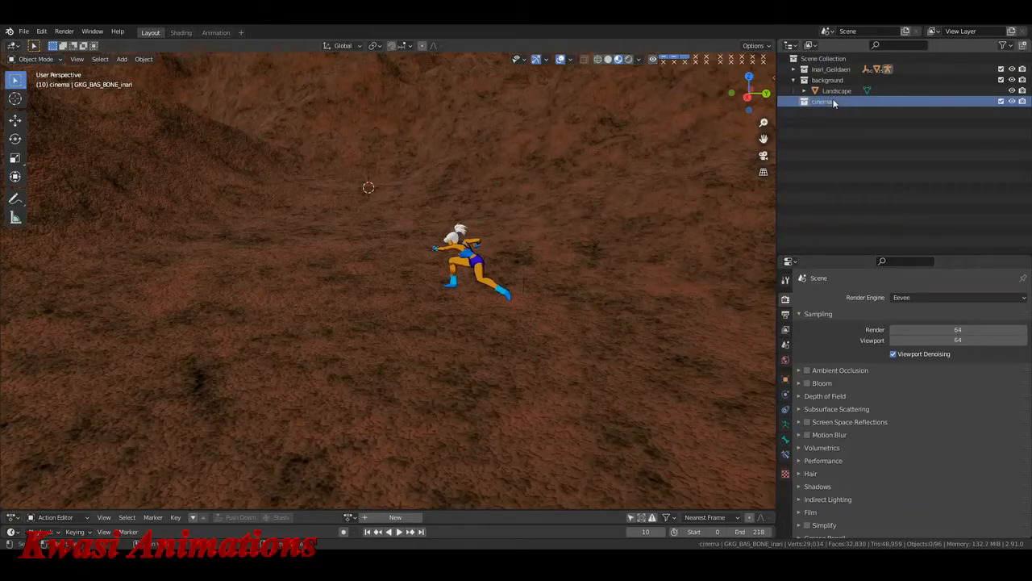
Add a camera to the cinema collection and align it to the current view of the character
key("shift+a")
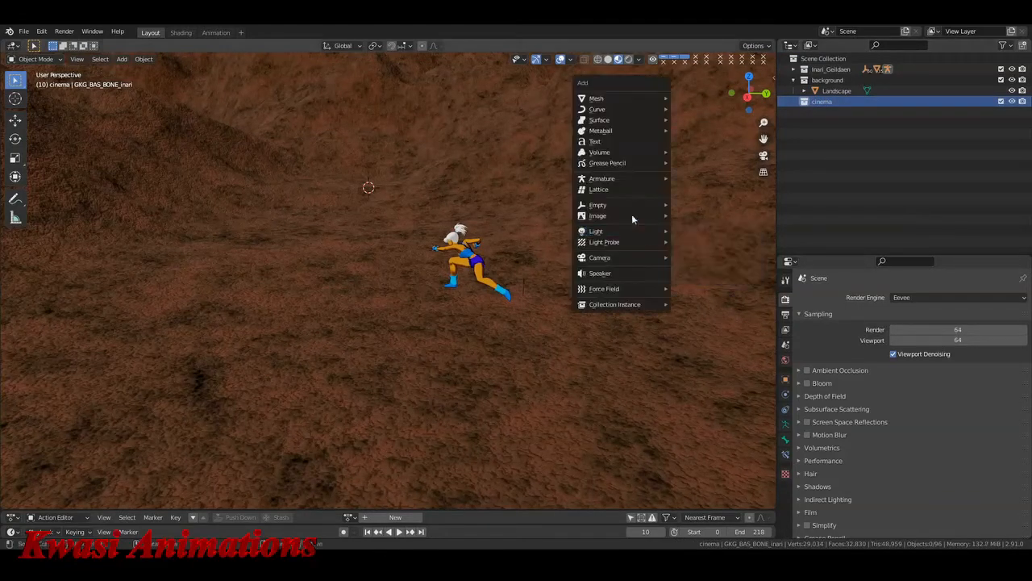
mouse_move(647, 259)
left_click(695, 258)
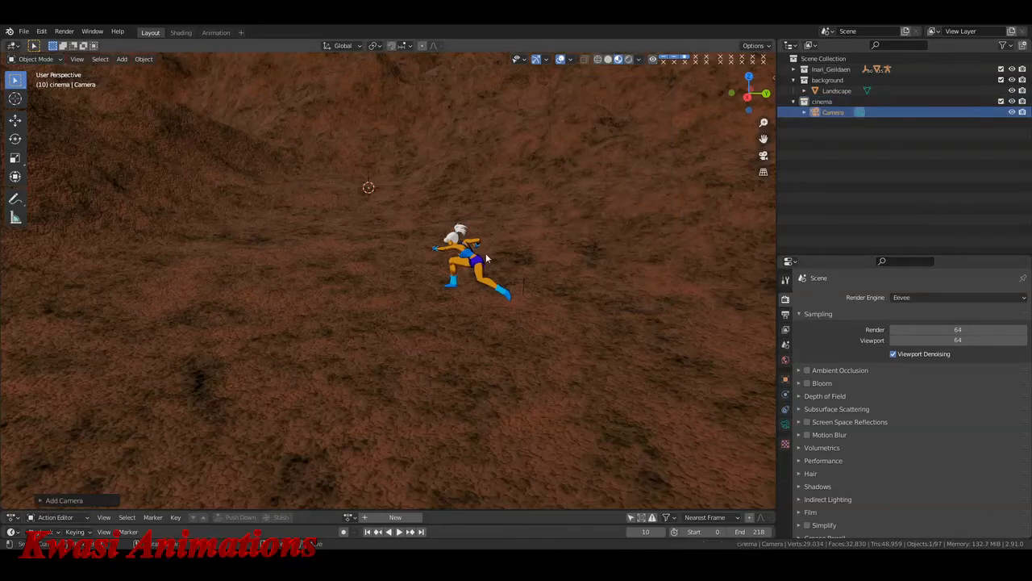
key("KP_0")
Lock the camera to the view and move it closer to the running character
key("n")
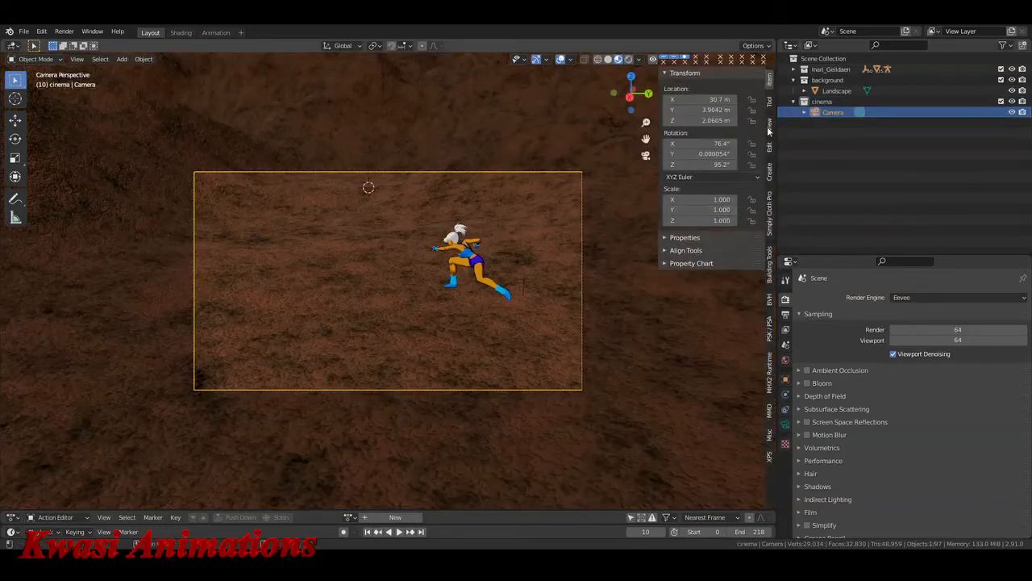
left_click(768, 128)
left_click(705, 204)
middle_click_drag(483, 276, 457, 306)
scroll(371, 229, "up", 3)
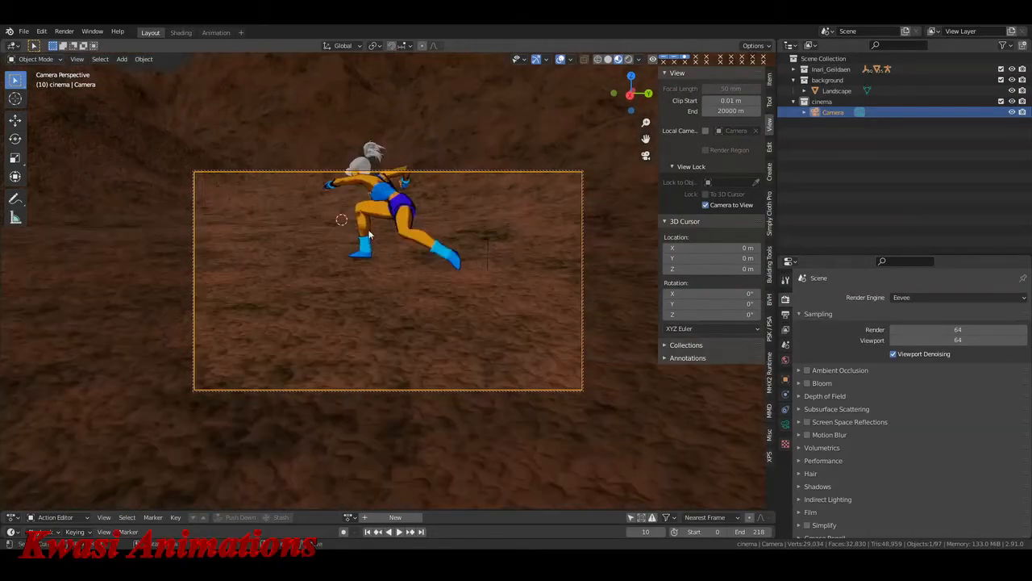
Reposition the camera to a low angle that frames the running character against the mountains and the gap between them
left_click(409, 208)
key("KP_Decimal")
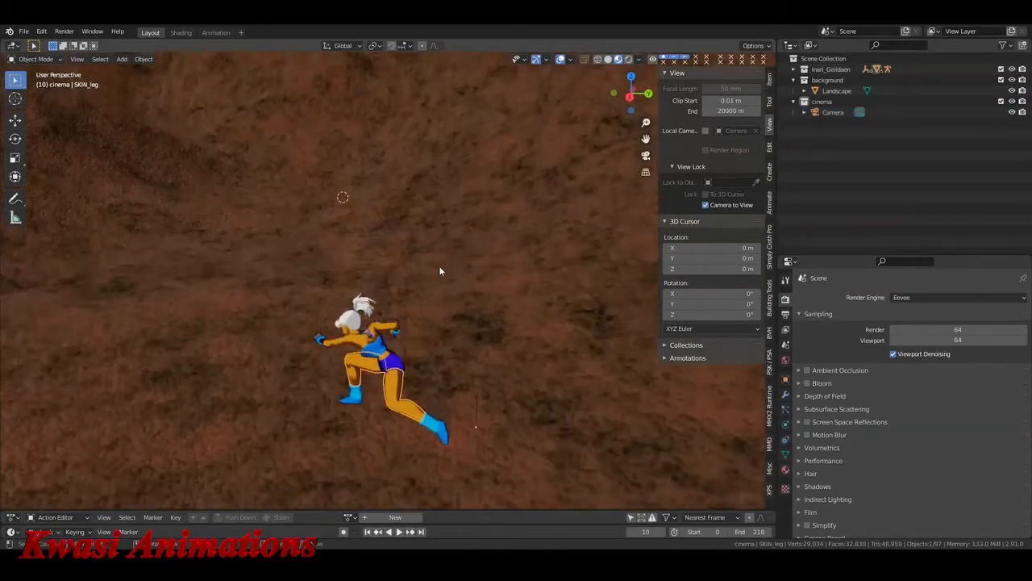
key("KP_0")
left_click(439, 265)
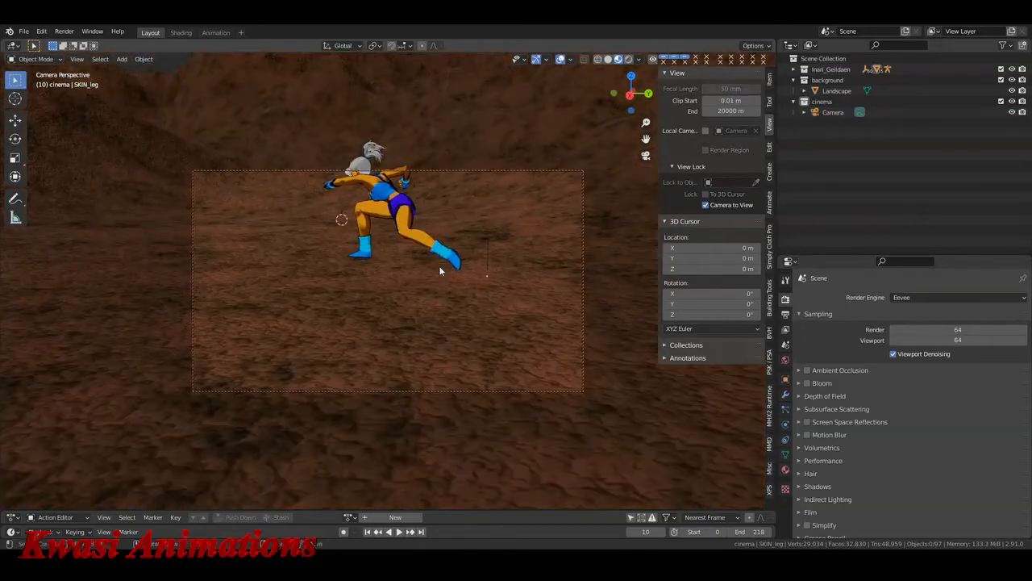
middle_click_drag(417, 277, 423, 313, "shift")
middle_click_drag(423, 313, 470, 330)
scroll(460, 314, "down", 3)
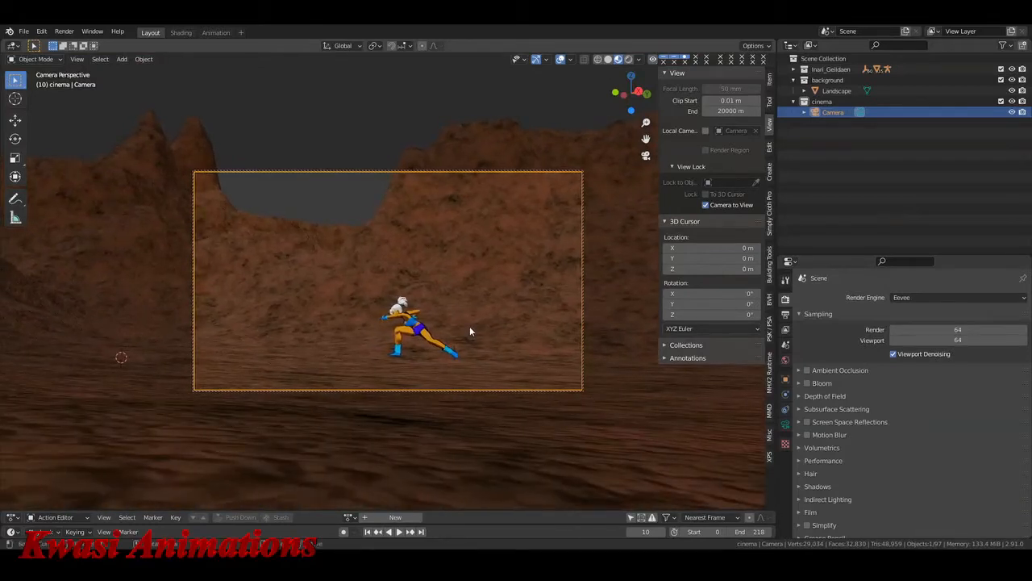
key("n")
key("ctrl+s")
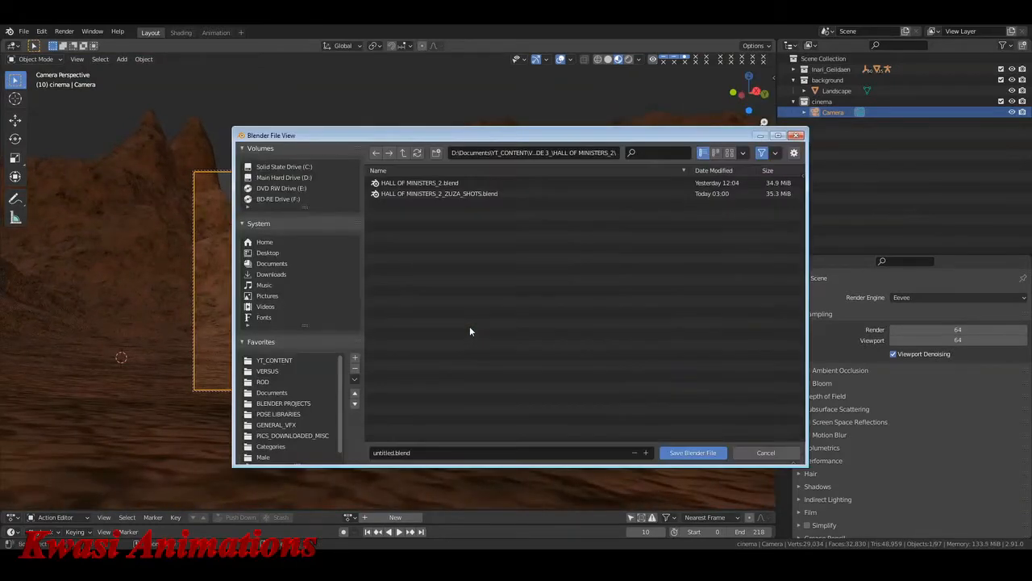
left_click(776, 454)
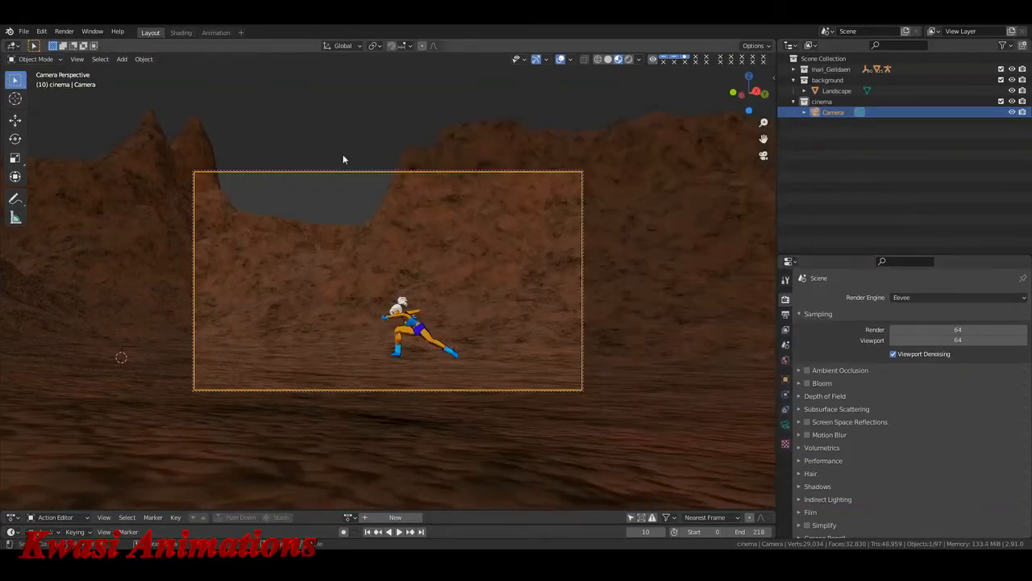
Switch to the Shading workspace and display the World shader's Background and World Output nodes
left_click(180, 33)
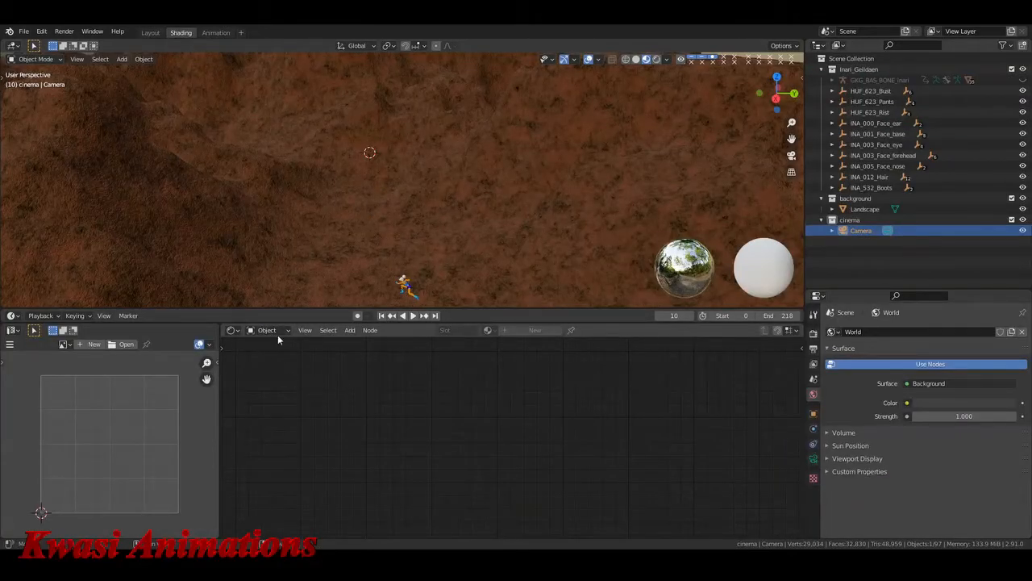
left_click(261, 332)
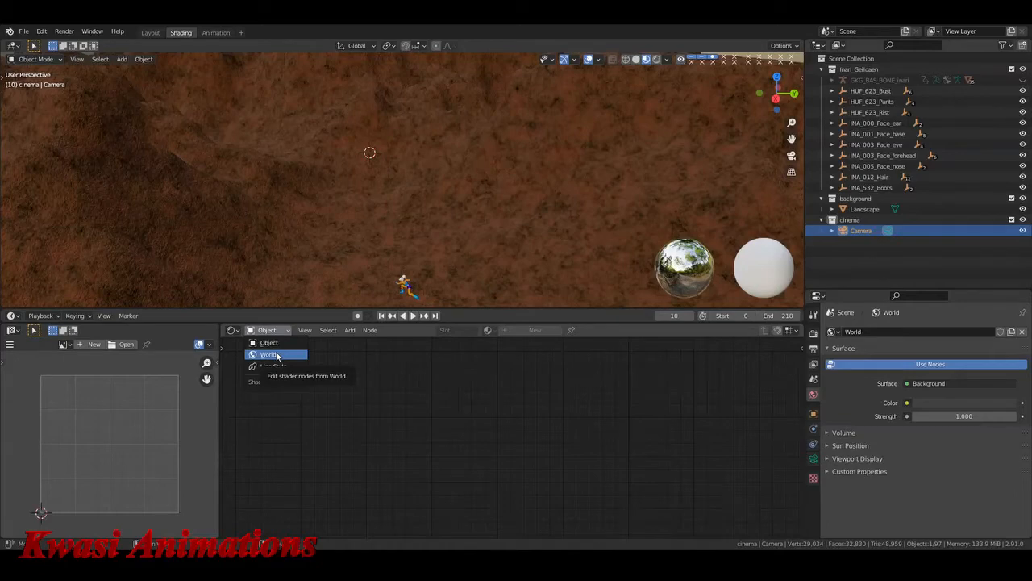
left_click(274, 355)
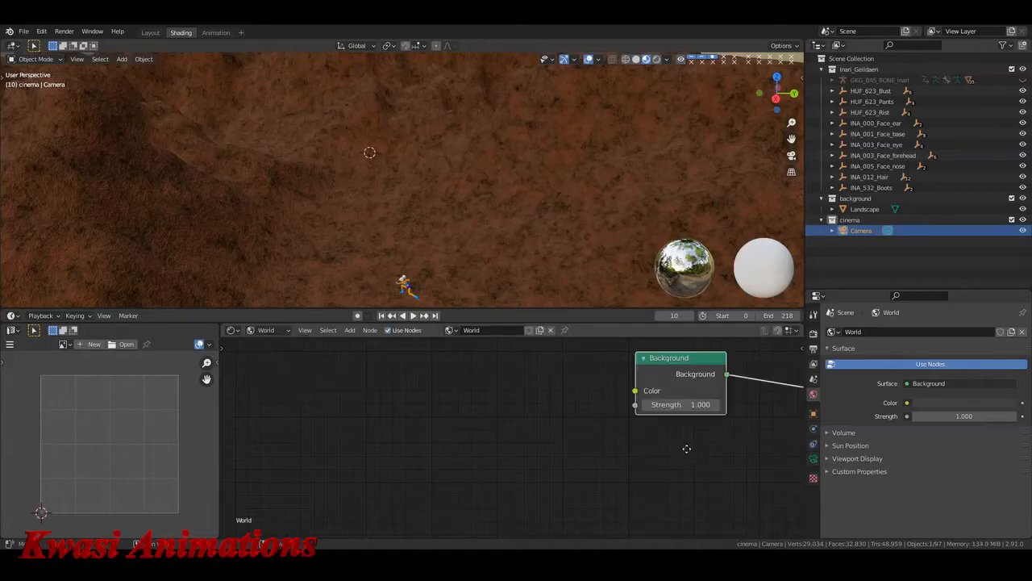
middle_click_drag(686, 449, 479, 469)
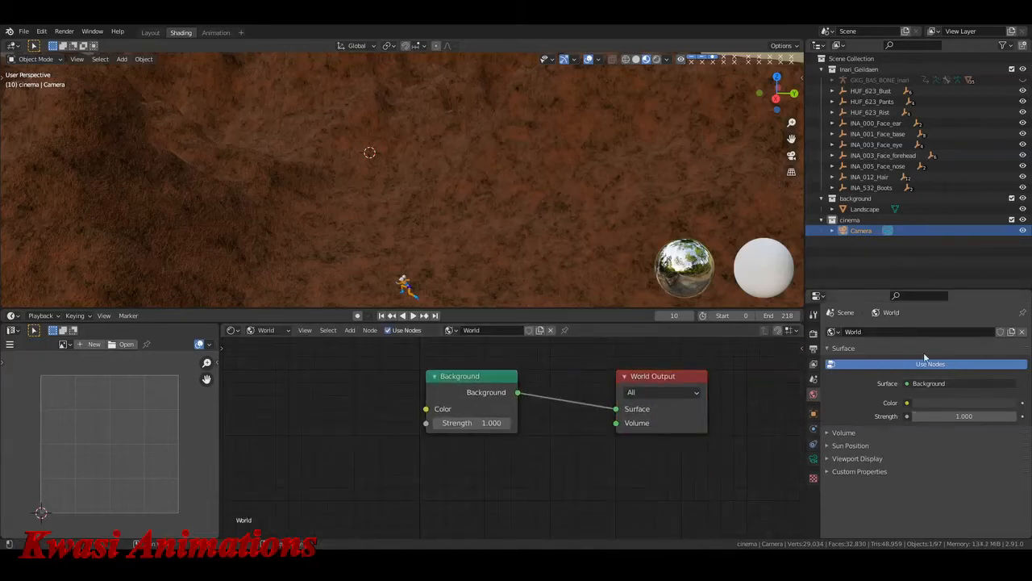
Inspect the Background node's colour settings and the sky behind the mountains
left_click(489, 407)
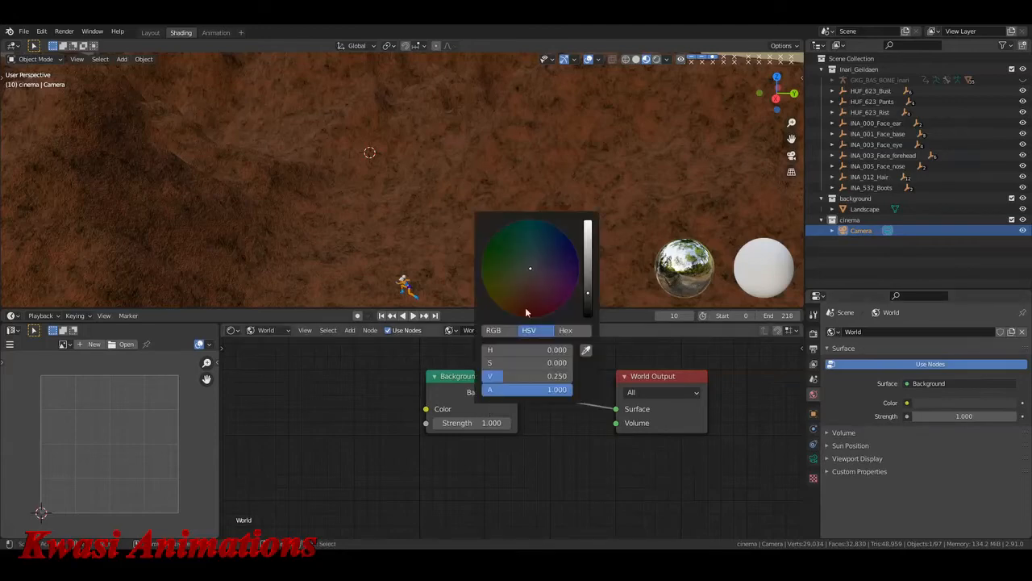
scroll(532, 284, "up", 3)
scroll(532, 284, "down", 4)
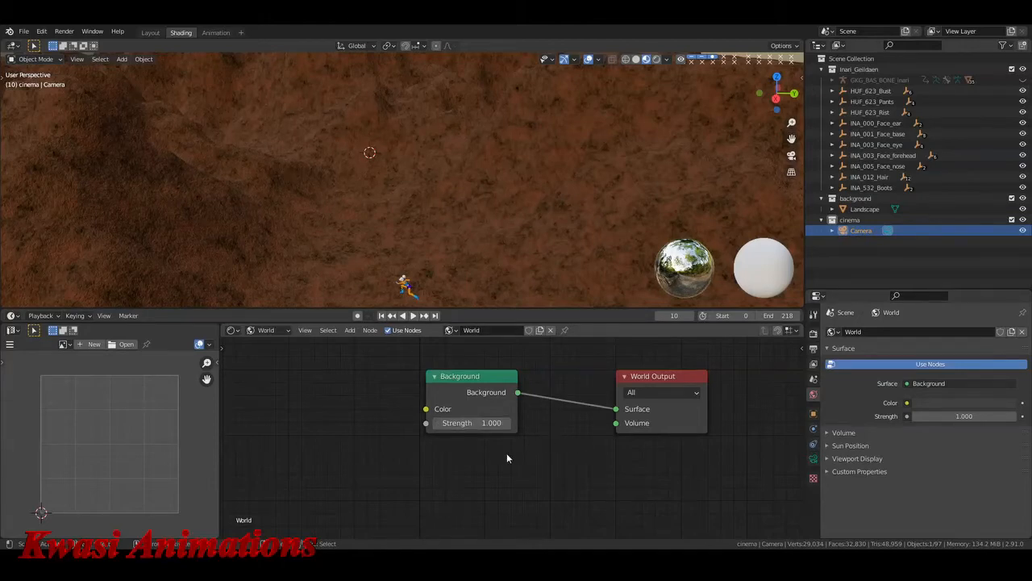
middle_click_drag(447, 173, 501, 123)
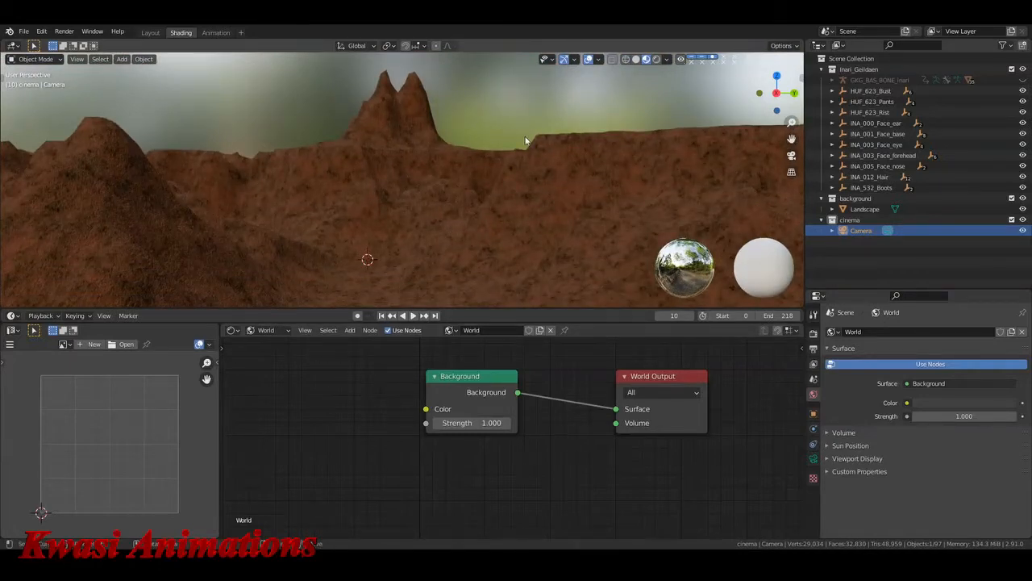
Show the viewport in Rendered shading and add a Sun light to the cinema collection, moving it along the Z axis
key("z")
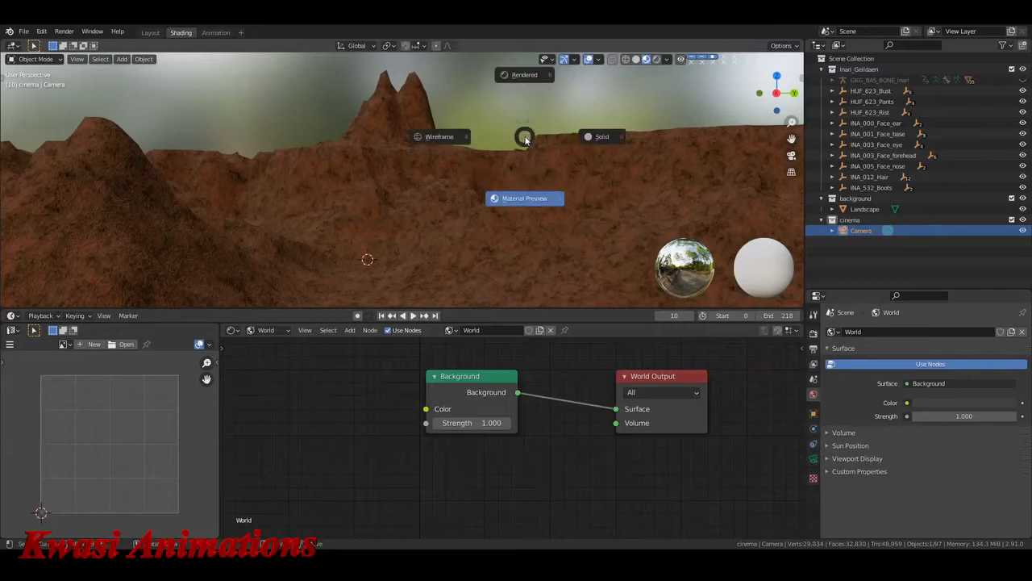
key("8")
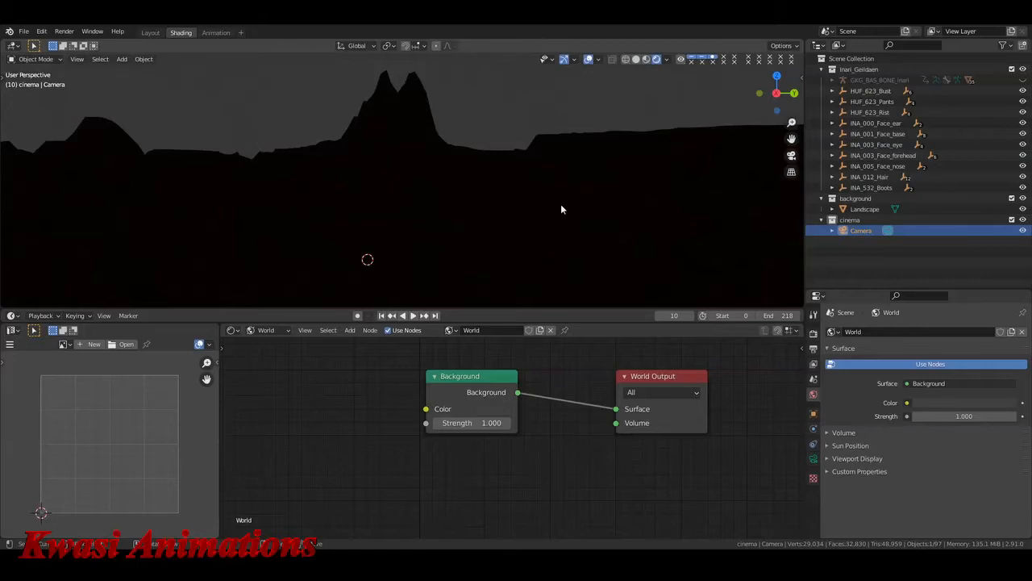
left_click(817, 221)
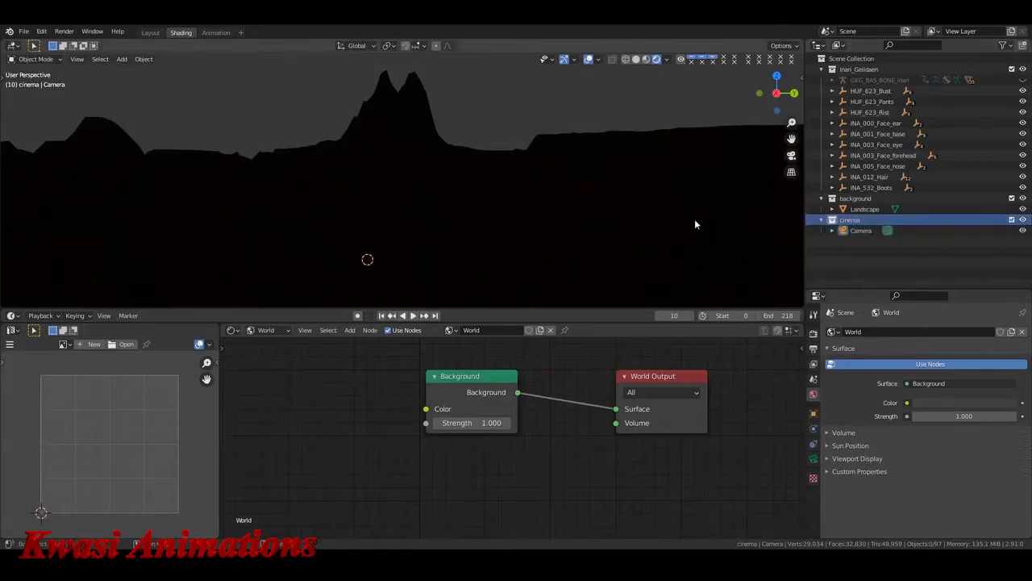
key("shift+a")
mouse_move(699, 193)
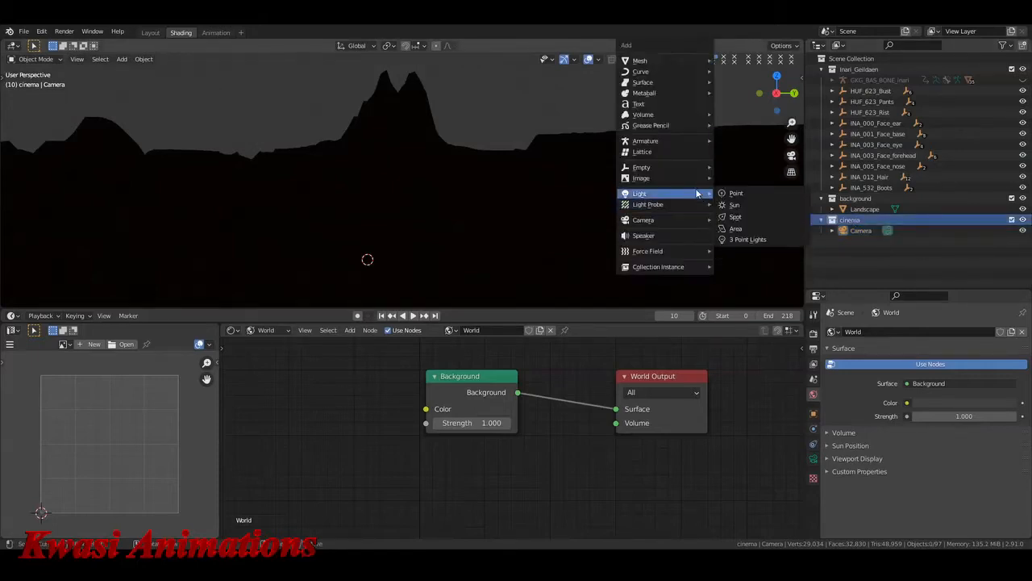
left_click(750, 207)
key("g")
key("z")
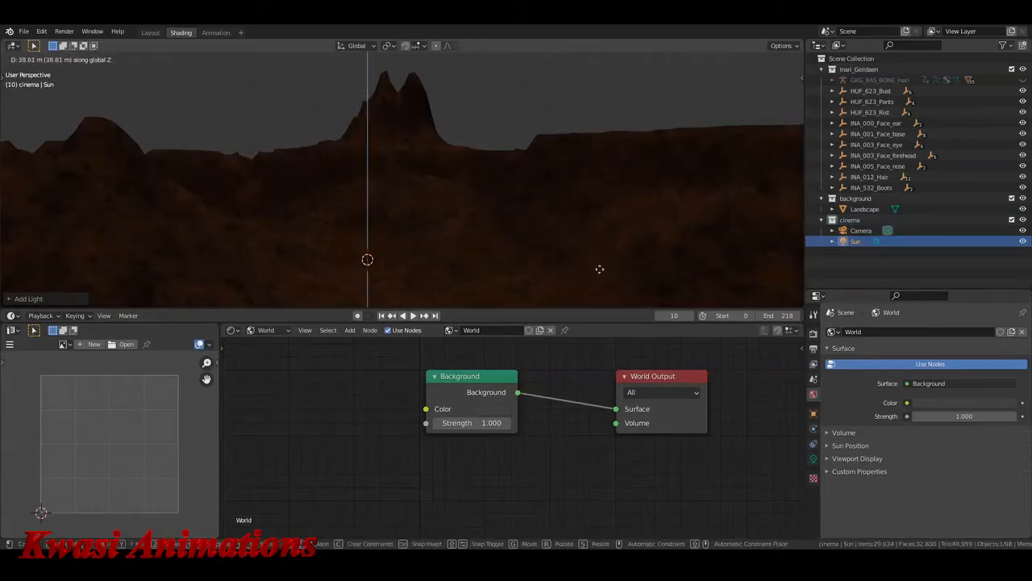
left_click(601, 201)
Set the Sun light's strength to 30 and compare the landscape in Material Preview and Rendered shading
left_click(813, 458)
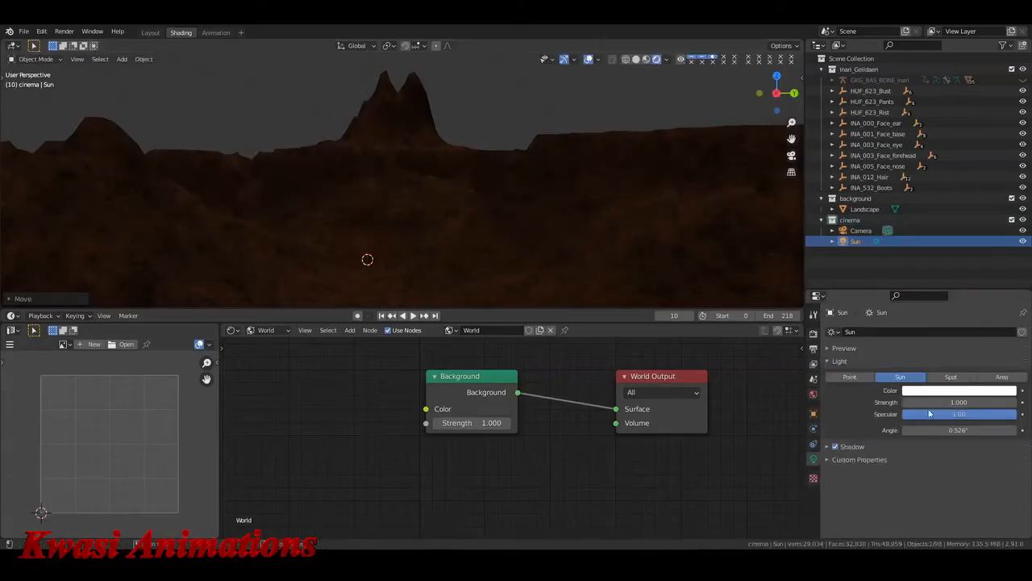
left_click(959, 402)
type("30")
key("Return")
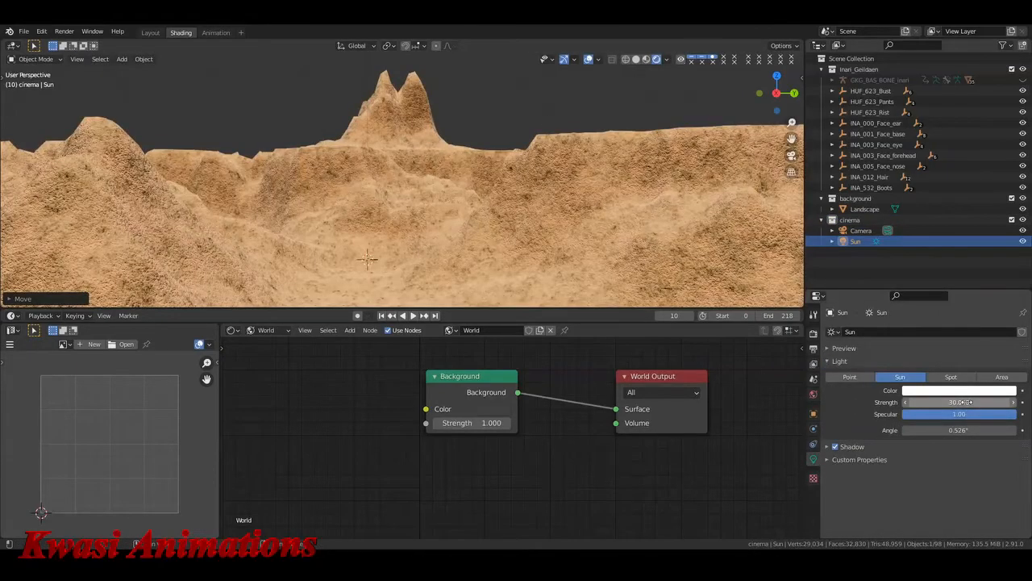
mouse_move(545, 215)
middle_mouse_down()
mouse_move(531, 227)
mouse_move(578, 247)
middle_mouse_up()
key("z")
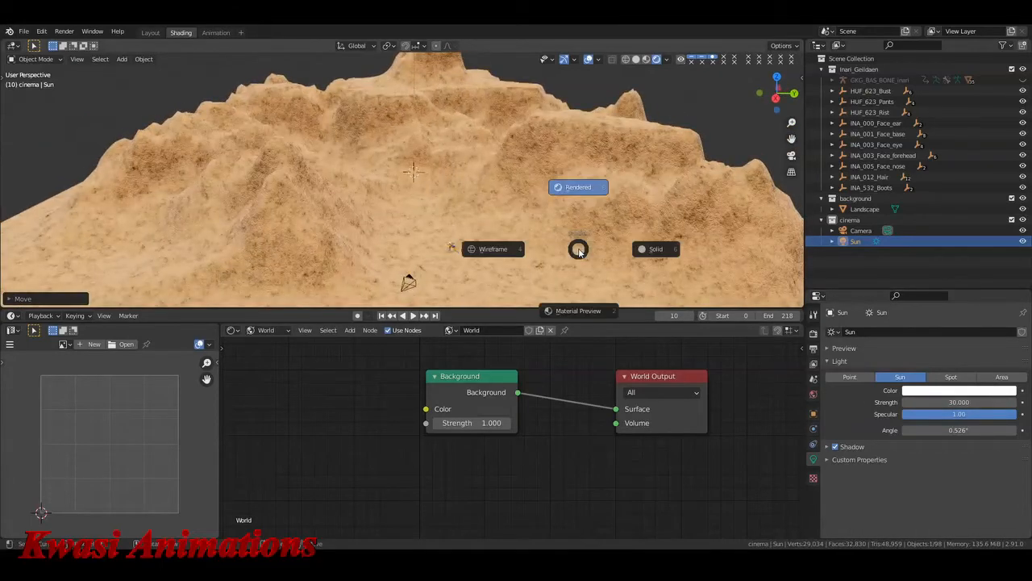
key("2")
key("z")
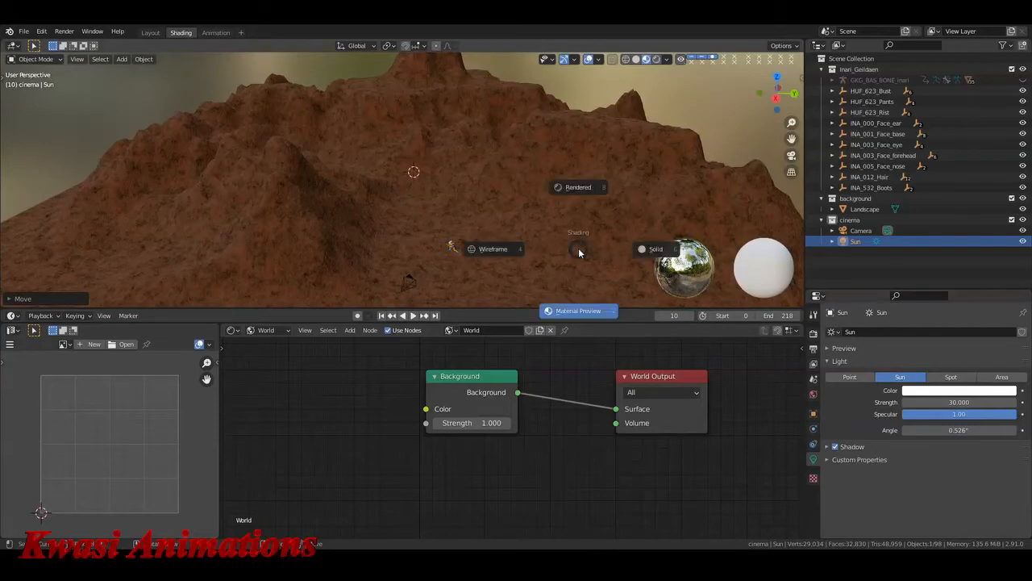
key("8")
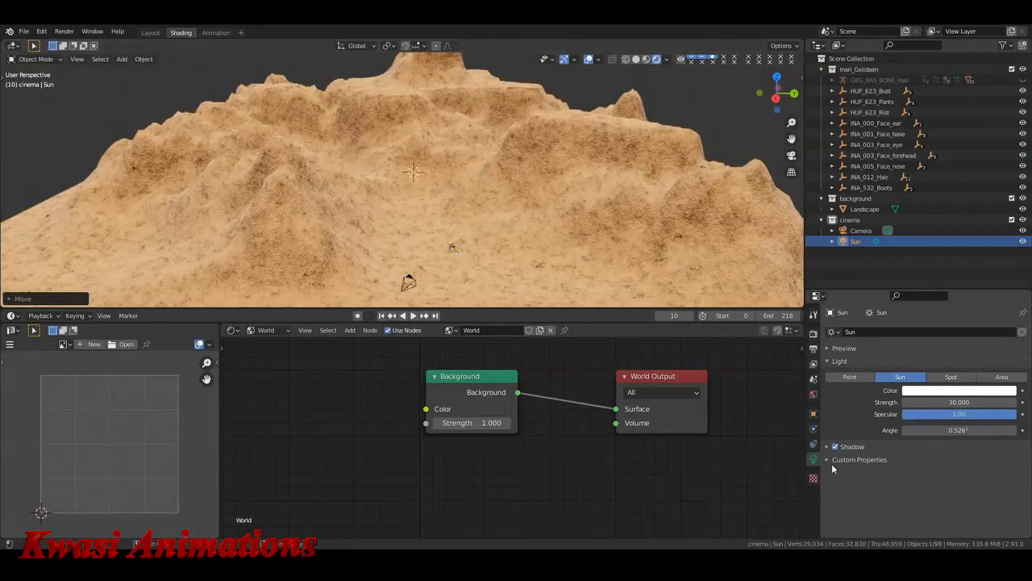
Enable Contact Shadows in the Sun light's shadow settings
left_click(853, 446)
left_click(813, 336)
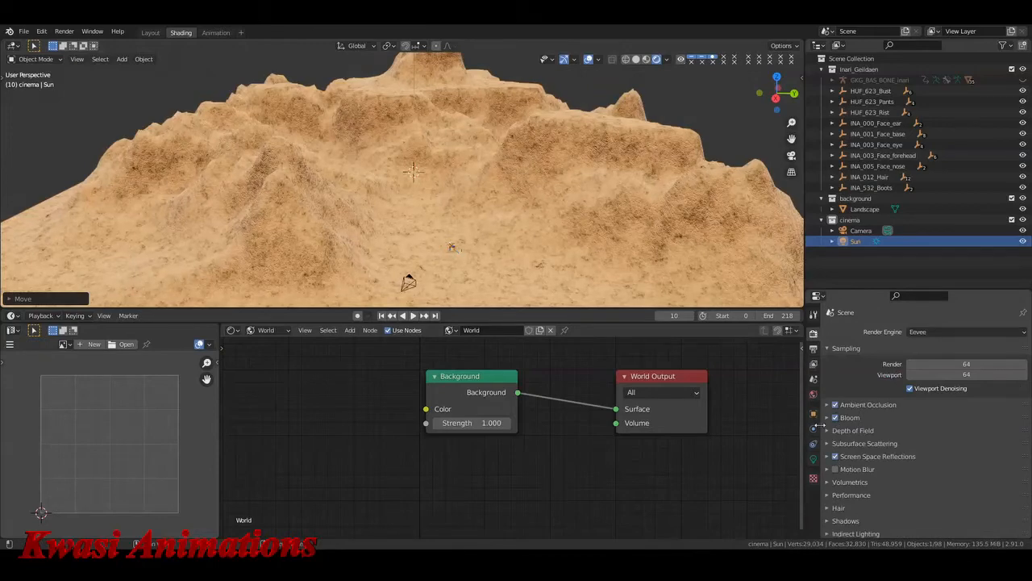
left_click(813, 459)
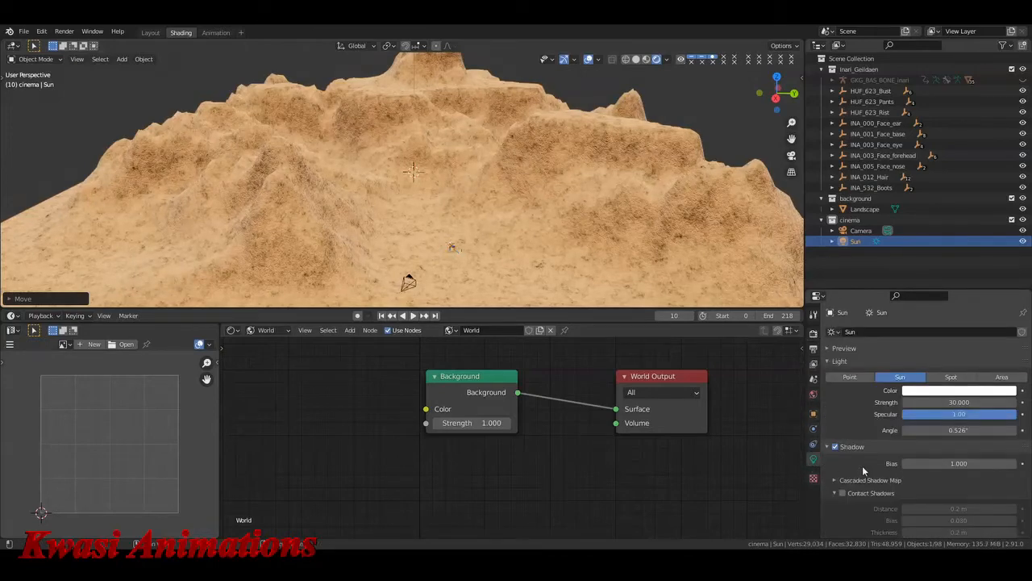
left_click(814, 336)
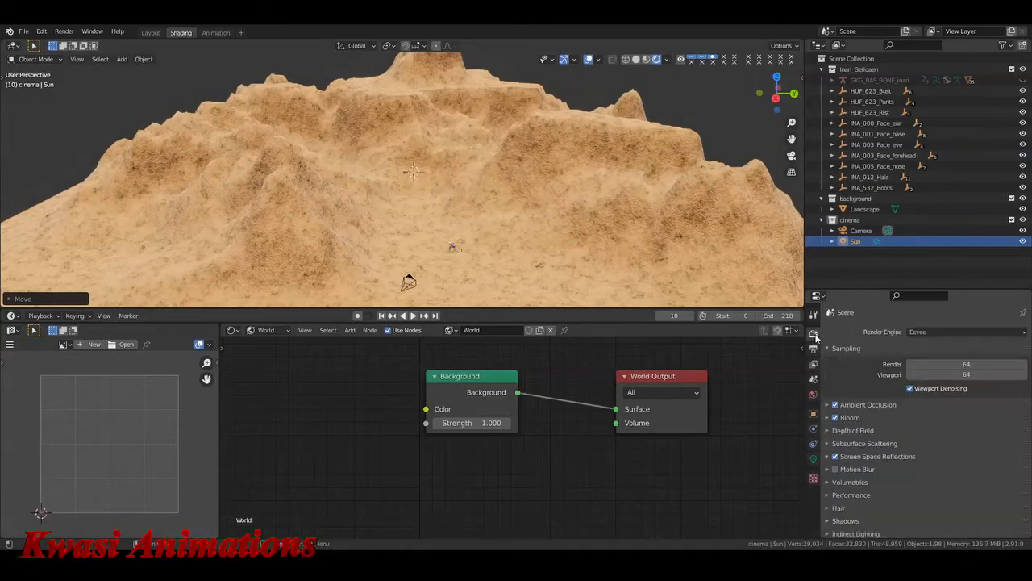
left_click(814, 460)
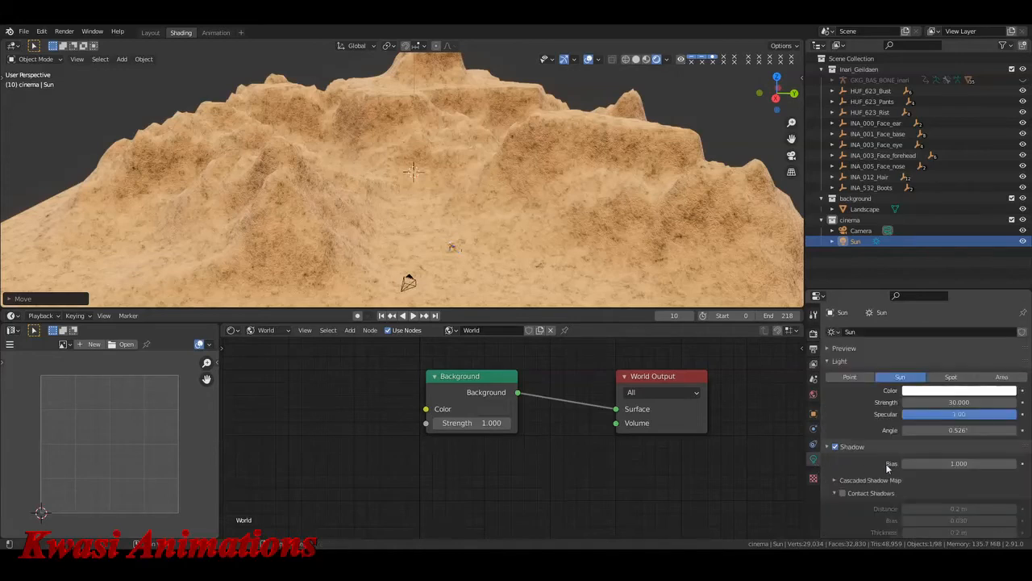
scroll(883, 464, "down", 1)
left_click(844, 476)
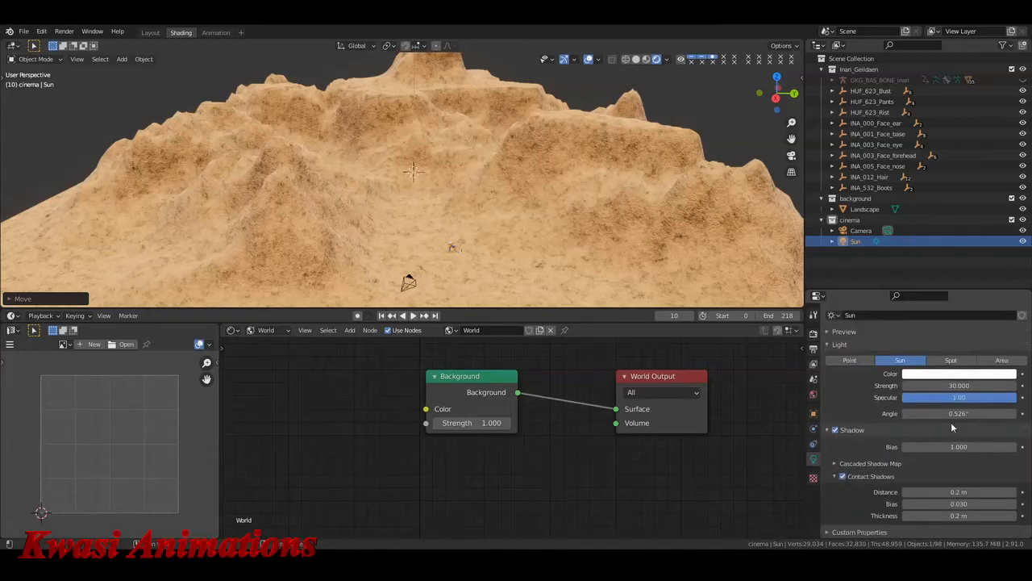
Set the Sun light's specular value to 0.5
left_click(957, 400)
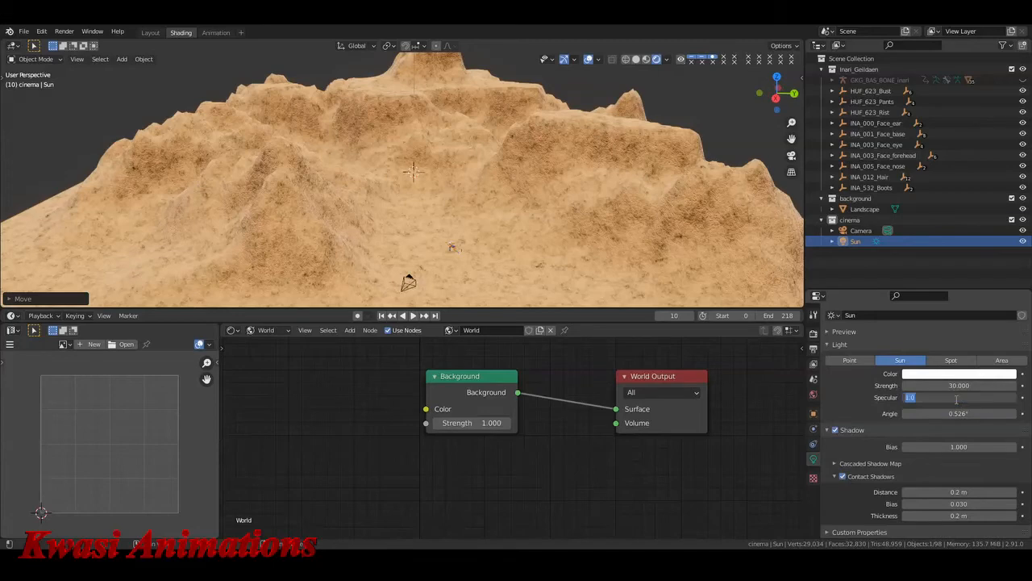
type("0.5")
key("Return")
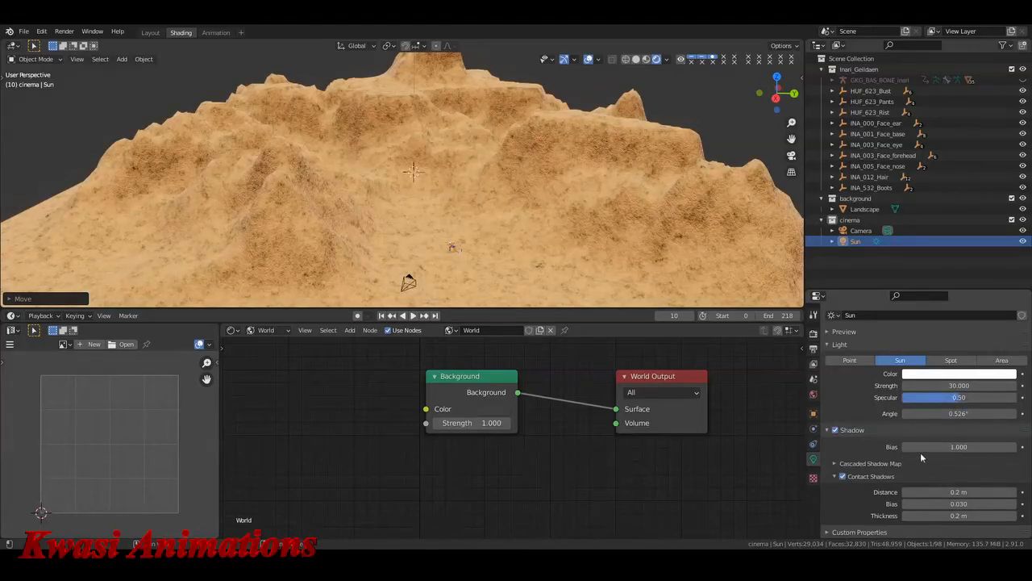
Rotate the Sun light about the X and Z axes to cast shadows across the mountains, and check the shot through the camera
key("r")
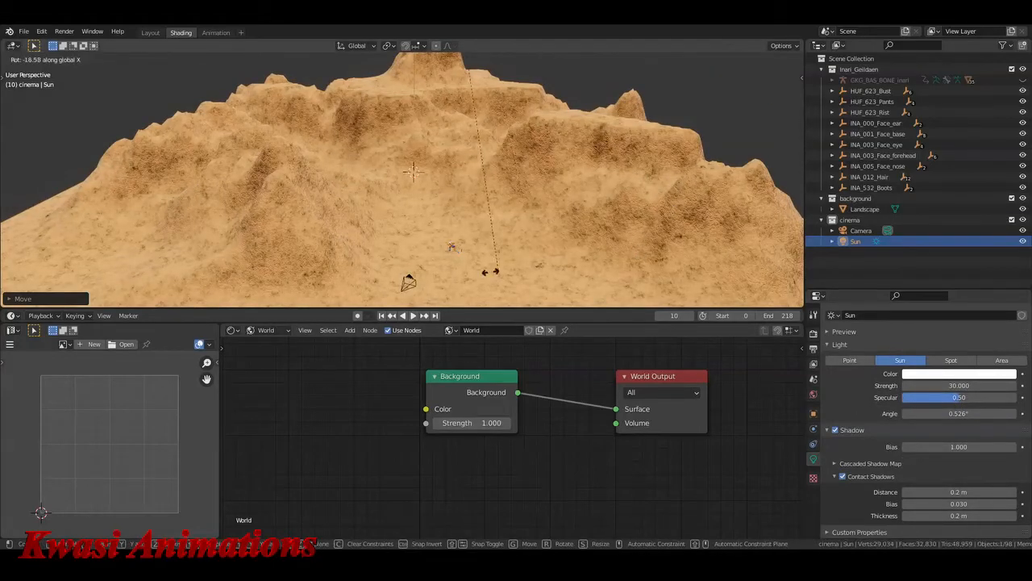
left_click(520, 259)
key("r")
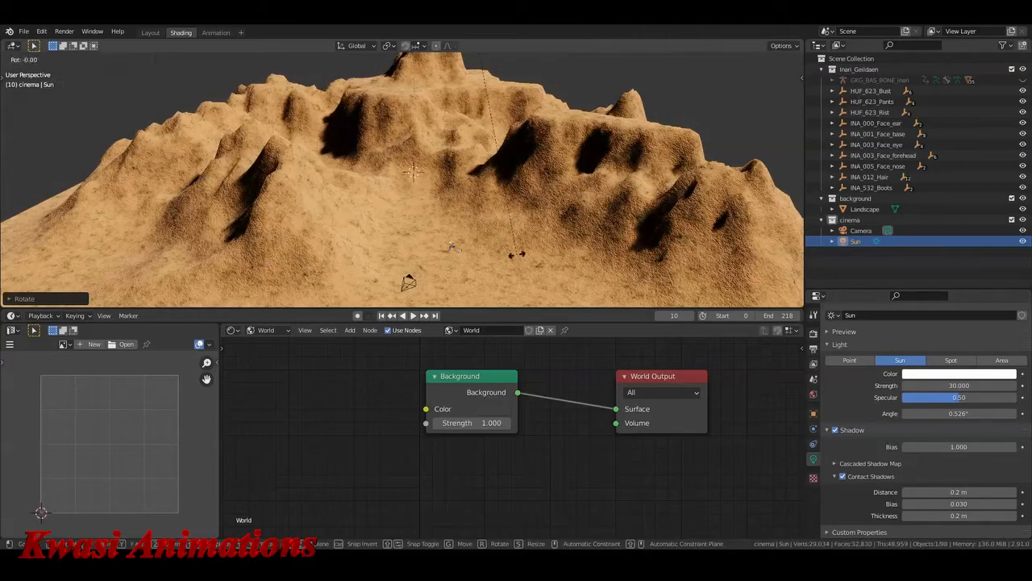
key("z")
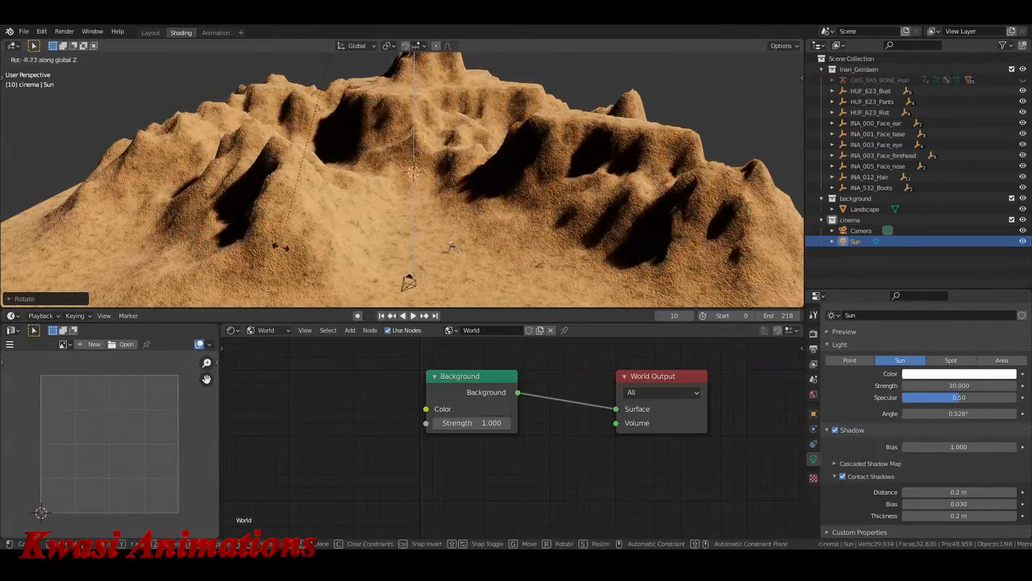
left_click(498, 263)
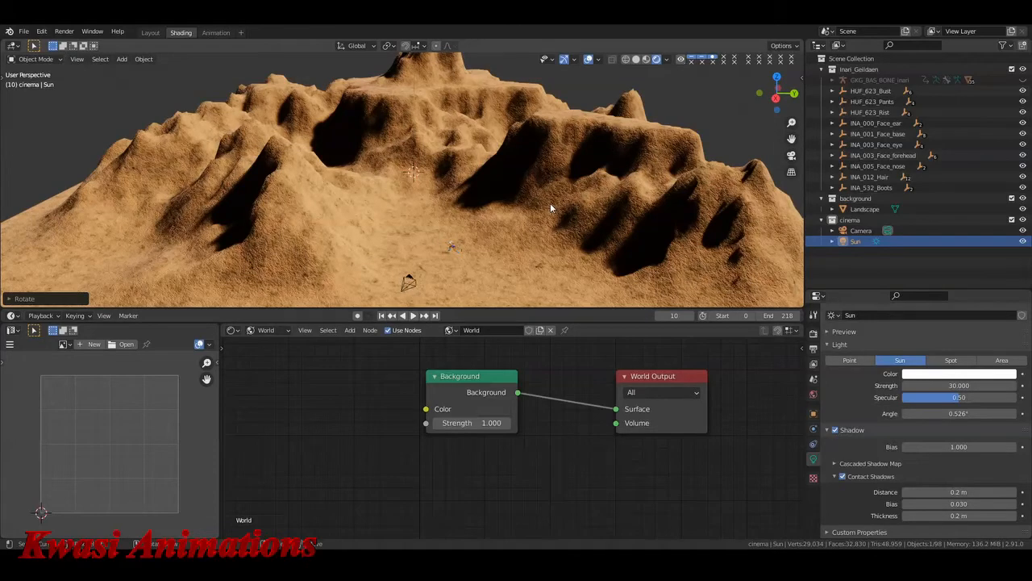
middle_click_drag(550, 208, 481, 194)
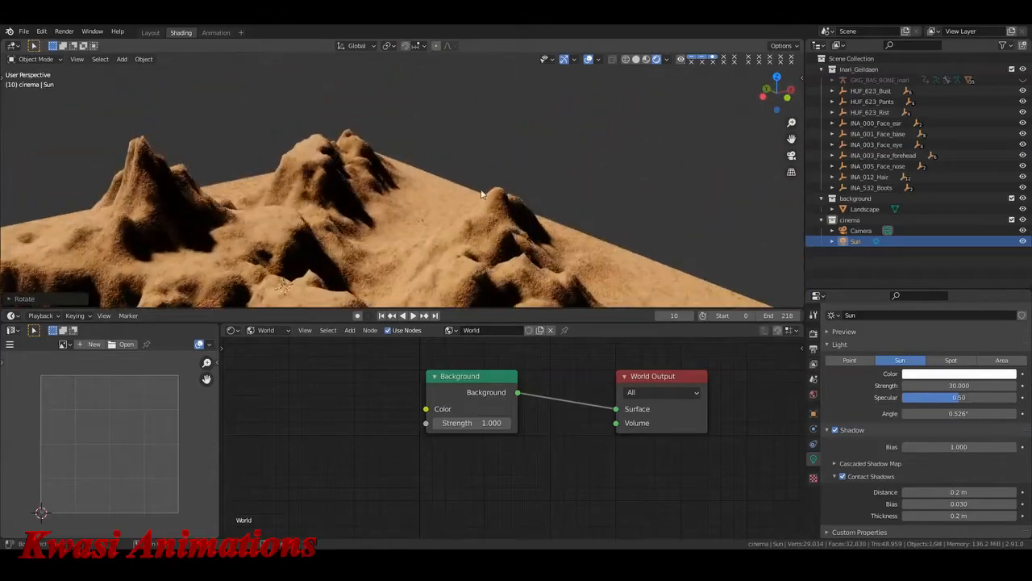
middle_click_drag(637, 239, 476, 212)
scroll(476, 212, "up", 5)
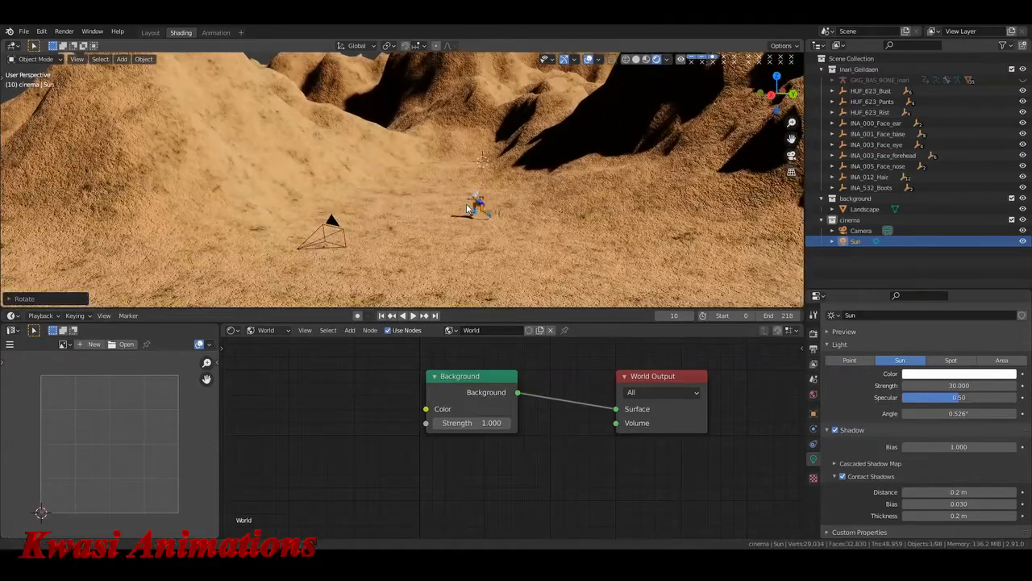
key("KP_0")
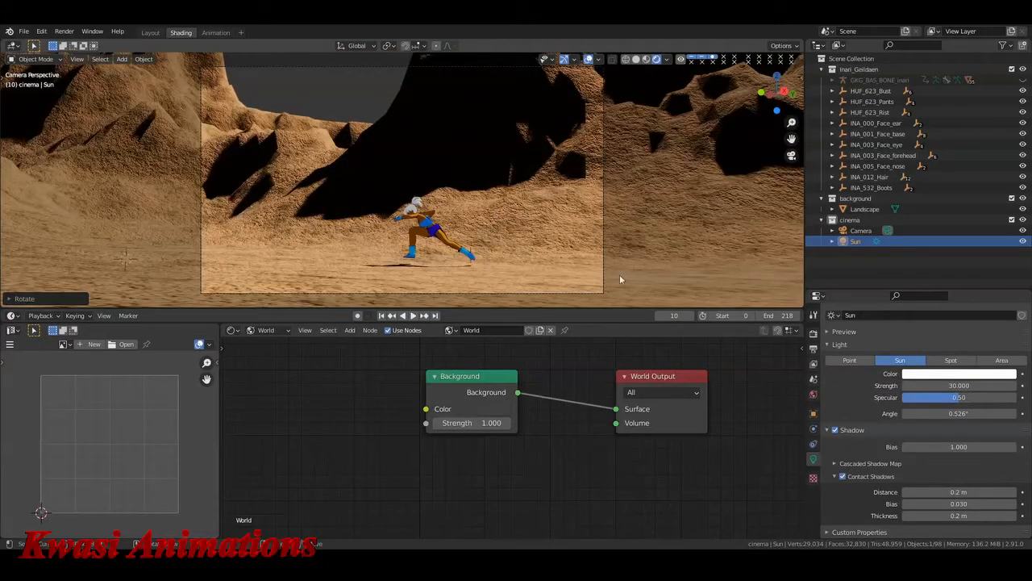
middle_click_drag(373, 446, 577, 434)
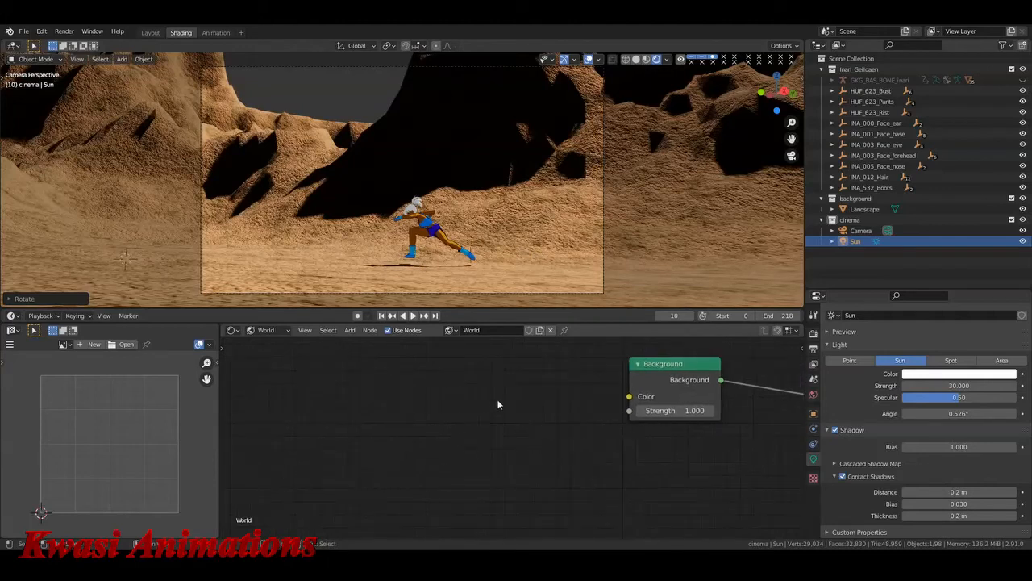
middle_click_drag(509, 416, 525, 421)
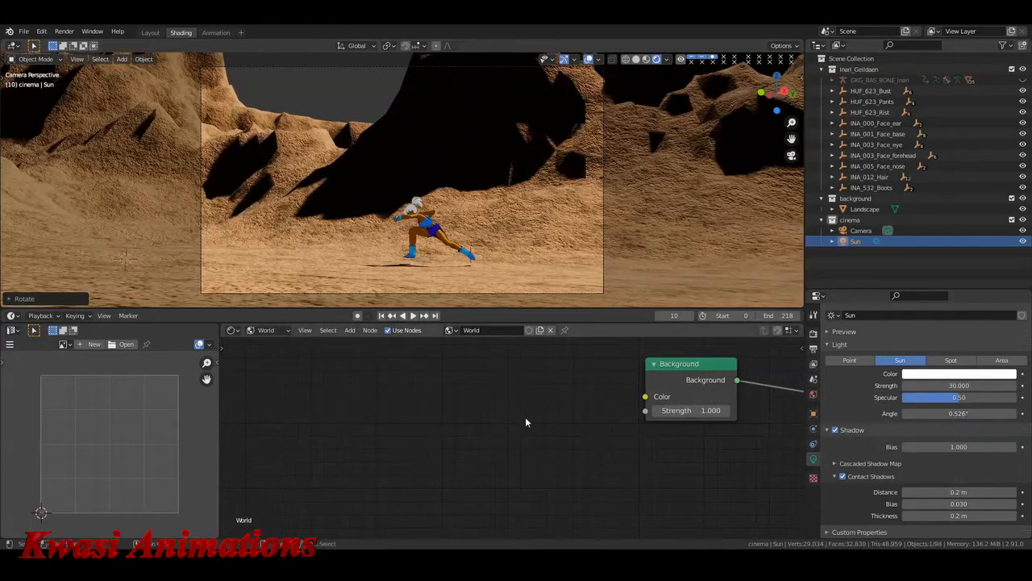
key("shift+a")
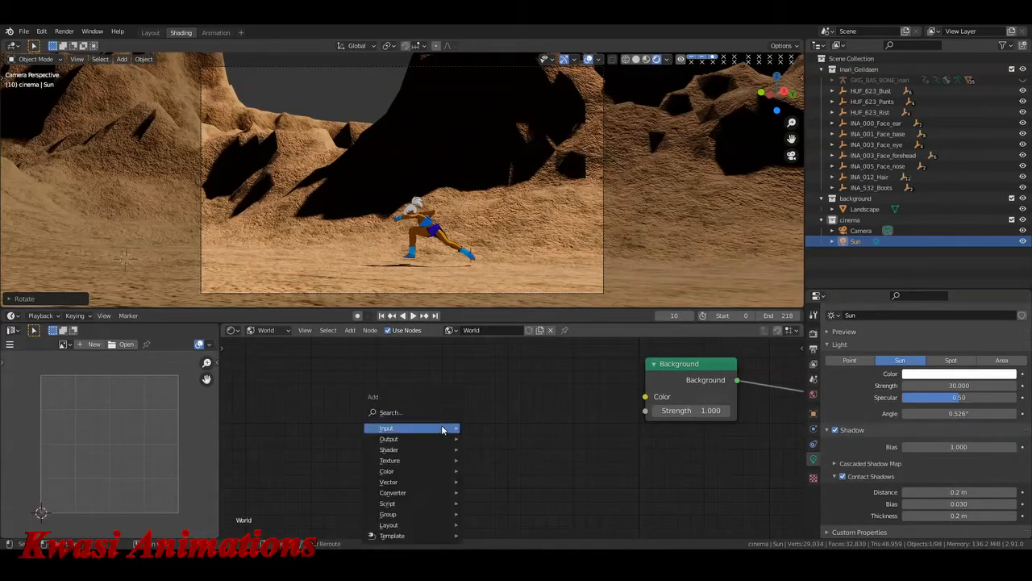
left_click(441, 425)
type("ex")
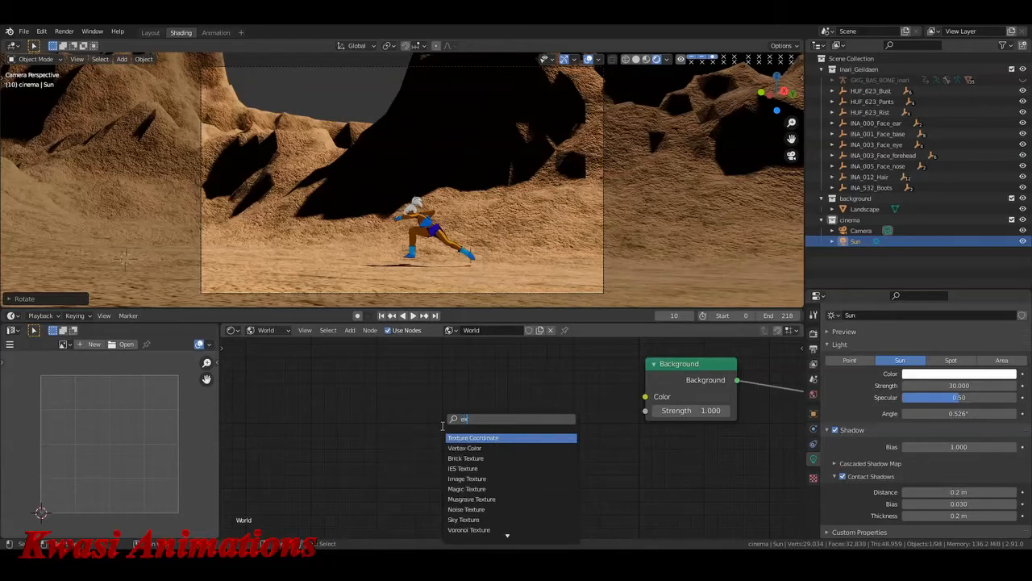
key("BackSpace")
type("n")
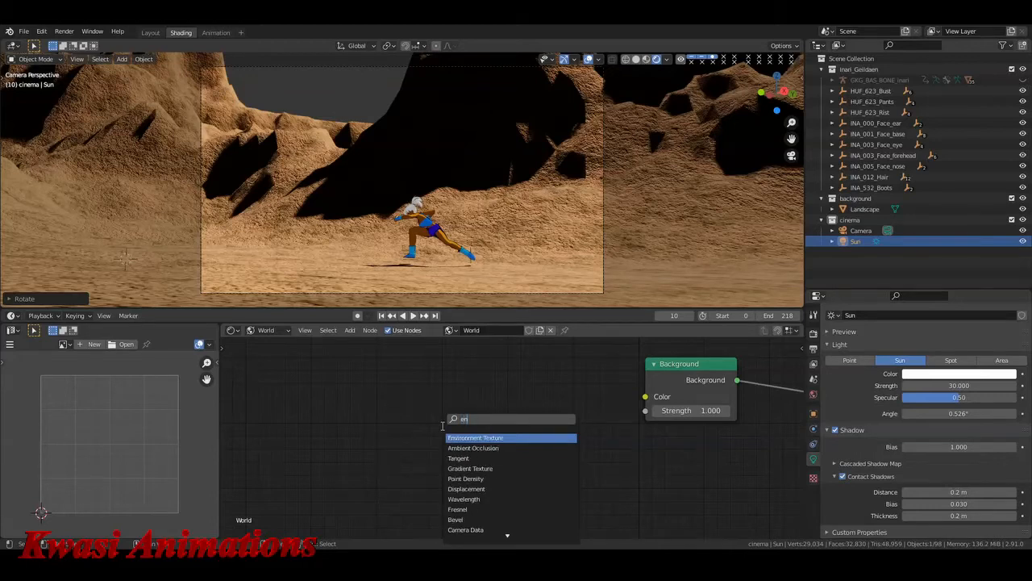
key("Return")
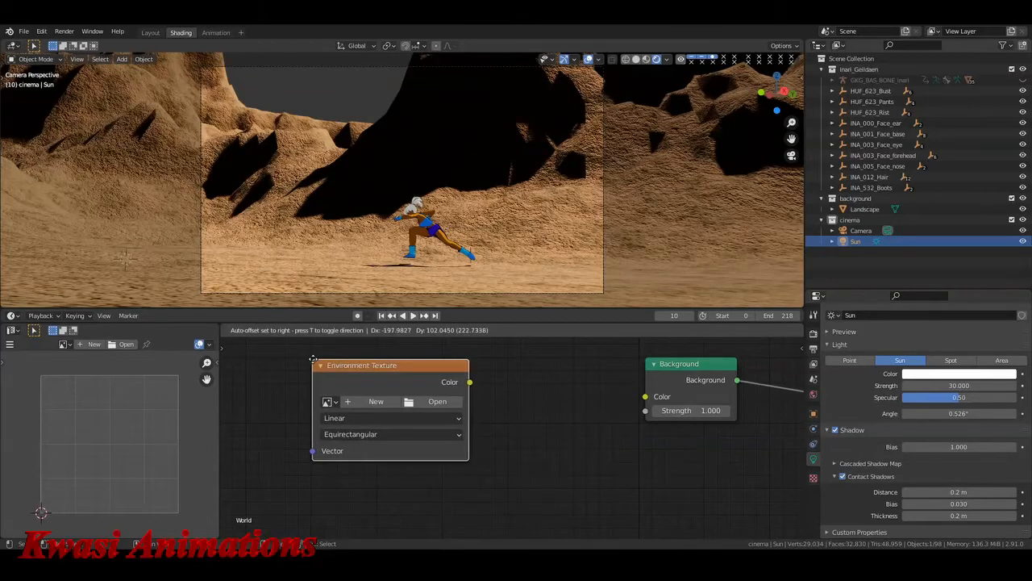
left_click(316, 363)
key("x")
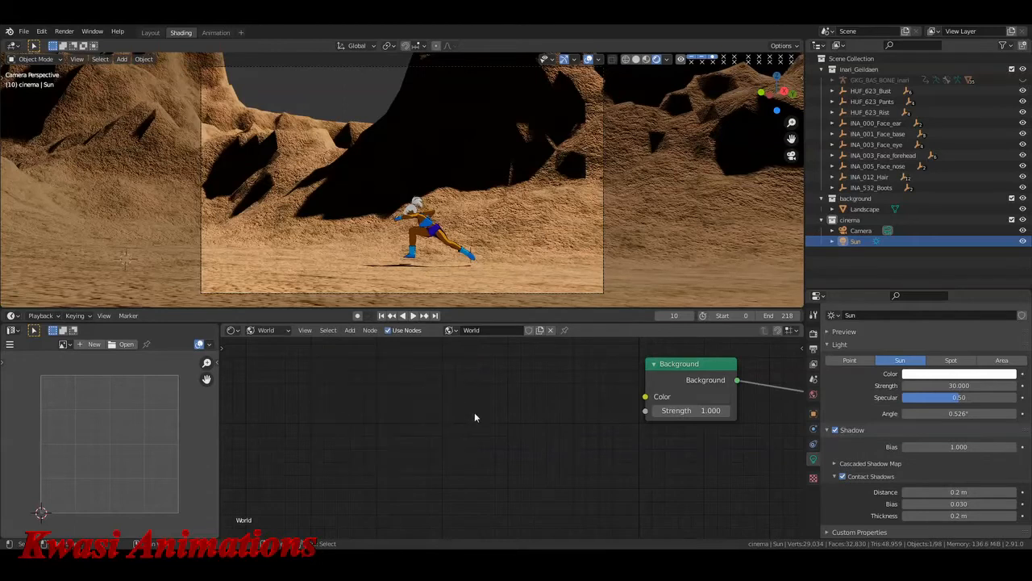
Add a Sky Texture node to the World shader and connect its Color output to the Background node's Color input
key("shift+a")
left_click(558, 438)
type("sky")
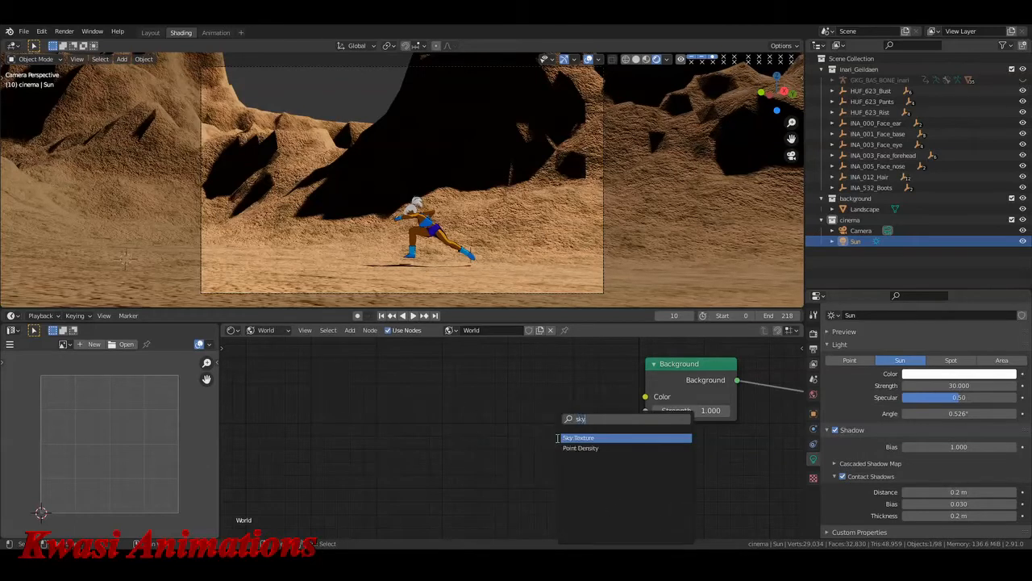
key("Return")
left_click(354, 361)
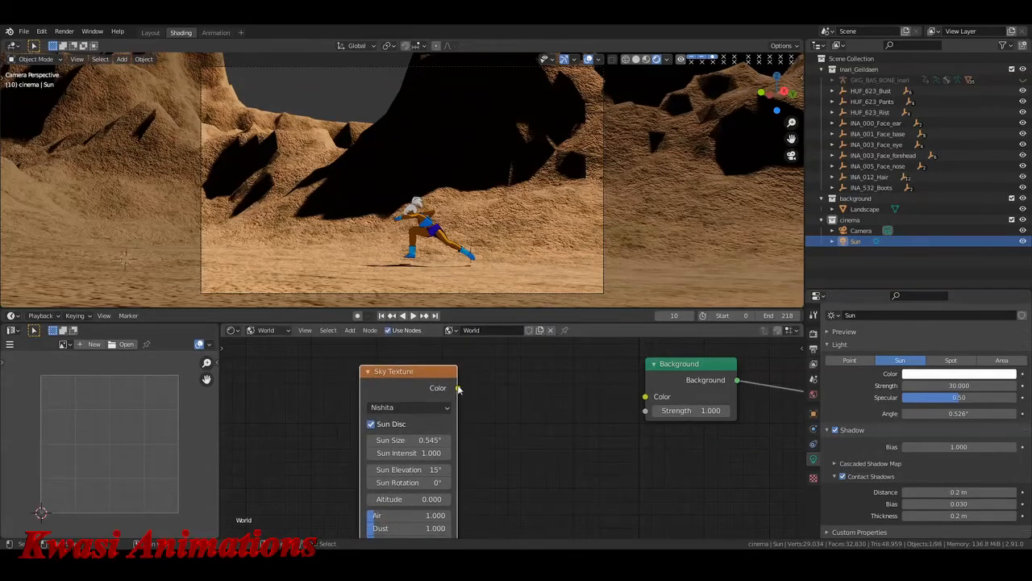
left_click_drag(457, 388, 646, 398)
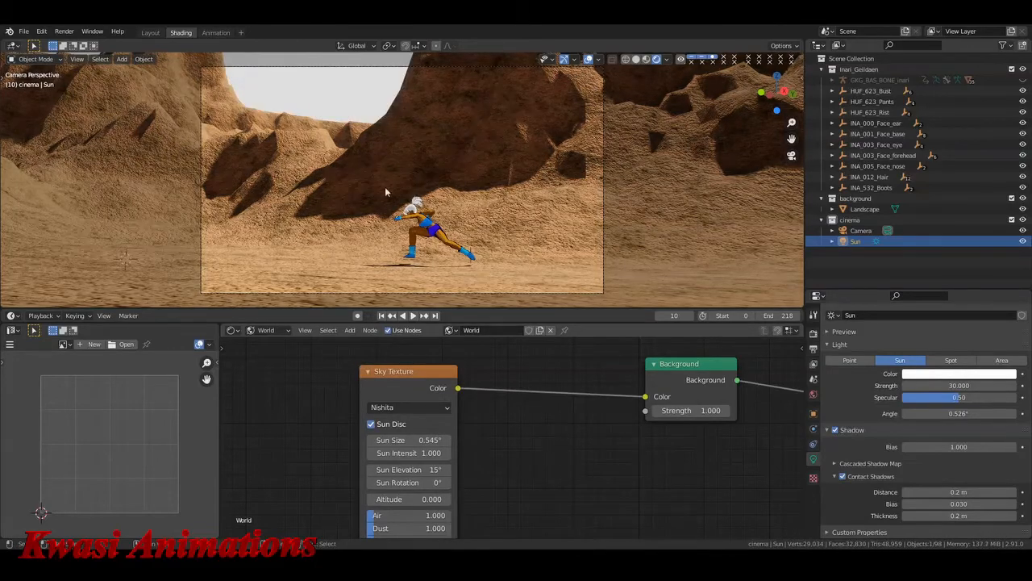
scroll(436, 138, "down", 12)
middle_click_drag(436, 137, 380, 141)
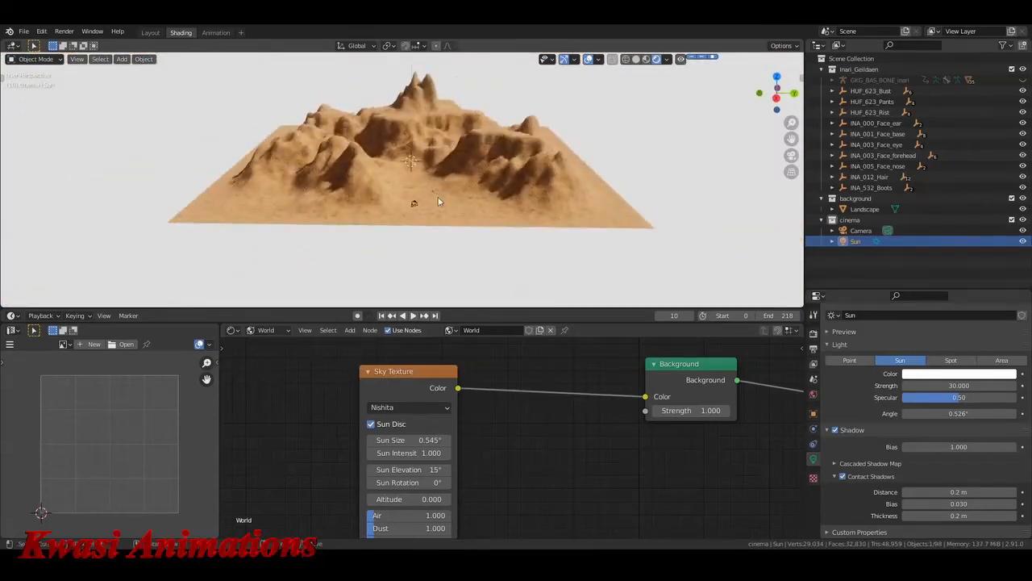
Set the Sky Texture node's sky type to Preetham, change its sun direction and set the turbidity to 1.6
middle_click_drag(511, 497, 495, 471)
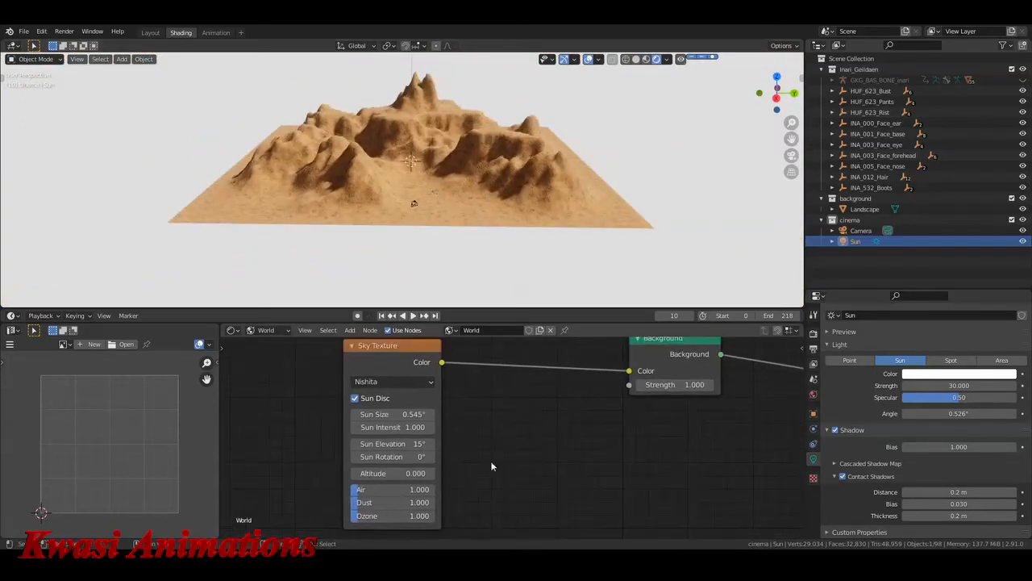
left_click(409, 383)
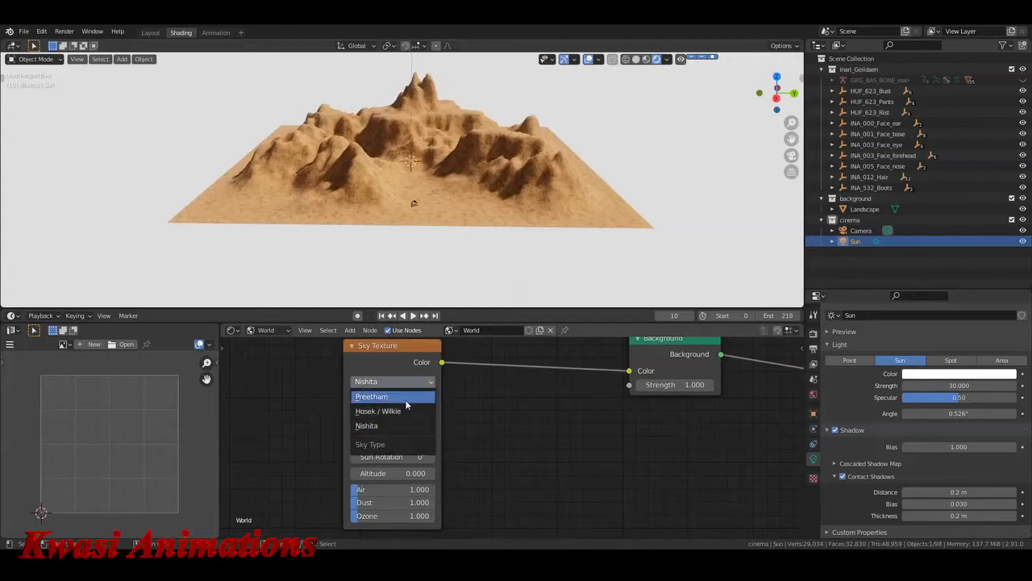
key("Return")
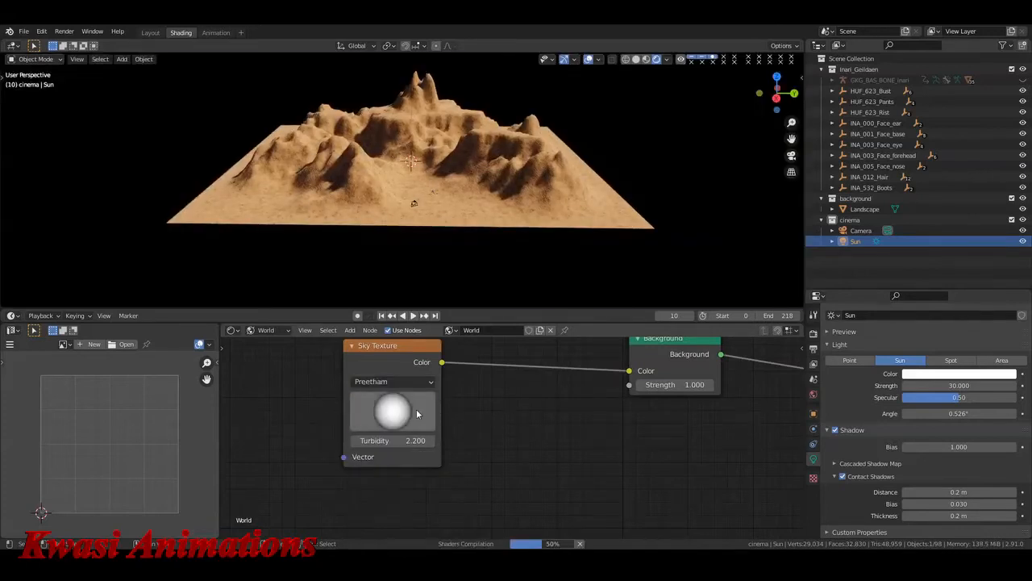
mouse_move(404, 413)
left_mouse_down()
mouse_move(414, 448)
mouse_move(440, 463)
mouse_move(484, 461)
mouse_move(465, 473)
mouse_move(422, 467)
mouse_move(396, 492)
mouse_move(449, 484)
mouse_move(411, 442)
mouse_move(374, 442)
mouse_move(391, 421)
left_mouse_up()
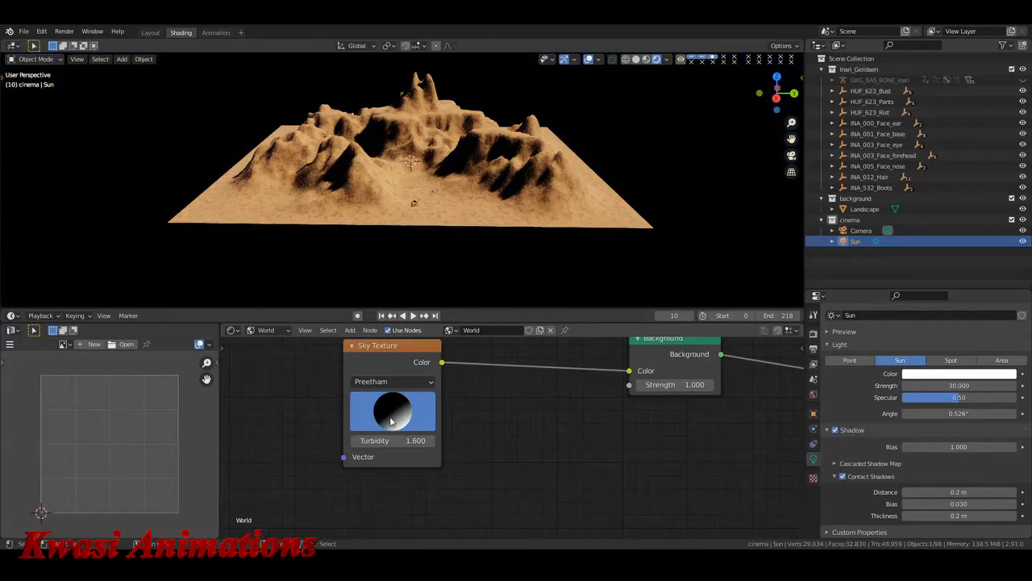
Try the Hosek / Wilkie sky type with a different sun direction, and the Nishita type for comparison
left_click(393, 380)
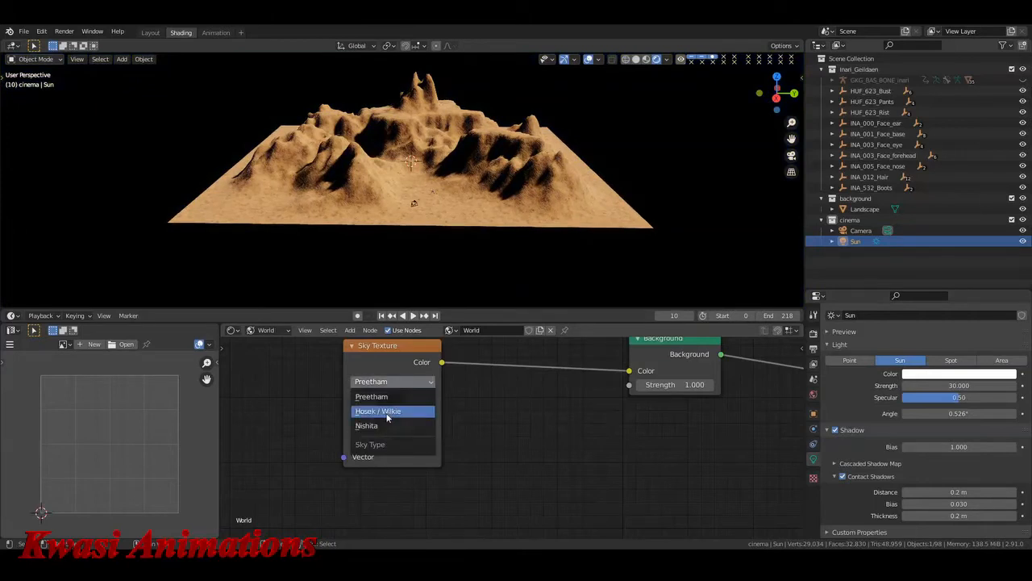
left_click(388, 411)
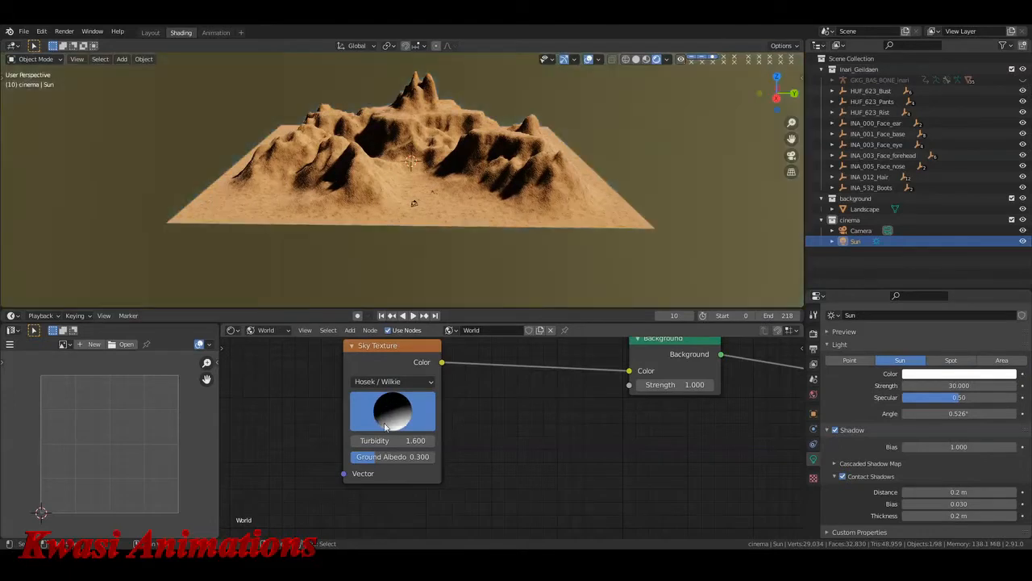
left_click_drag(396, 430, 388, 355)
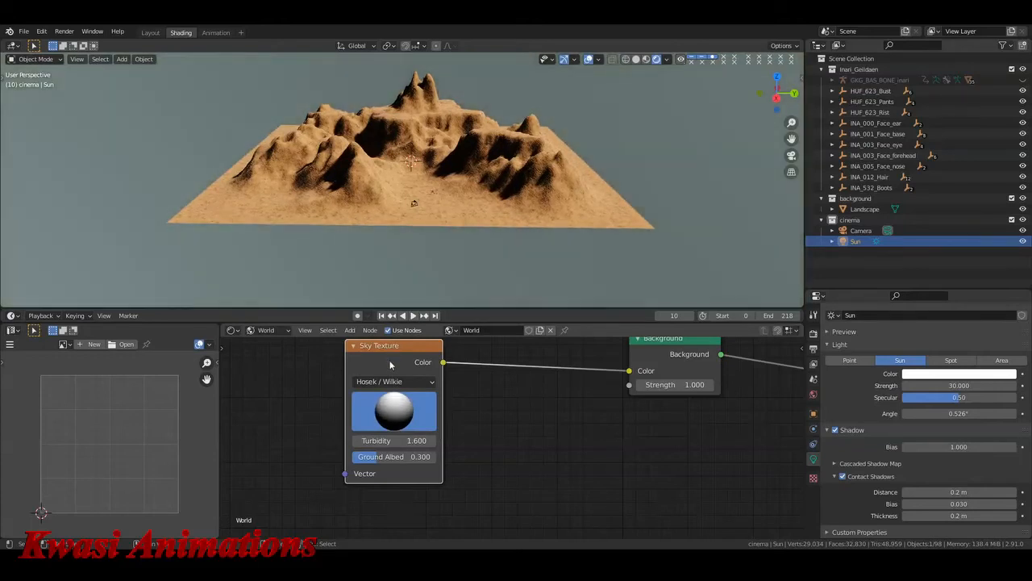
left_click(393, 382)
left_click(392, 425)
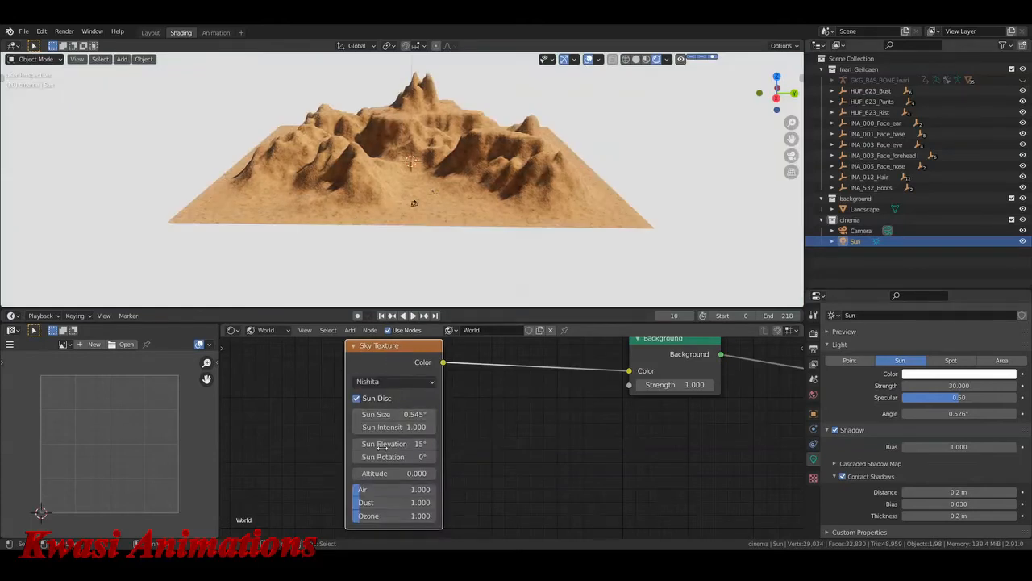
Set the Sky Texture node's sky type to Preetham with a turbidity of 2.2
left_click(394, 382)
left_click(392, 394)
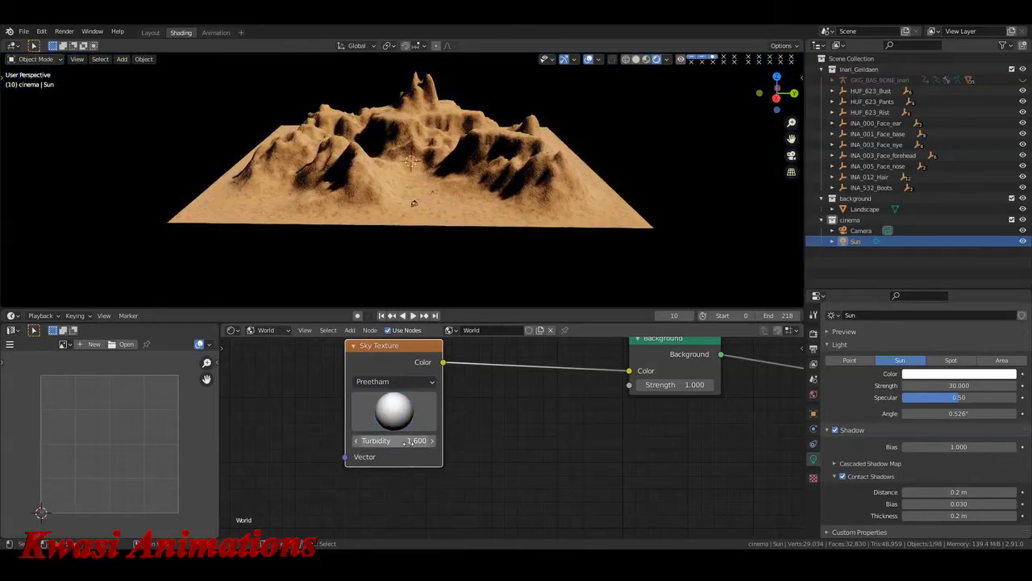
left_click(410, 441)
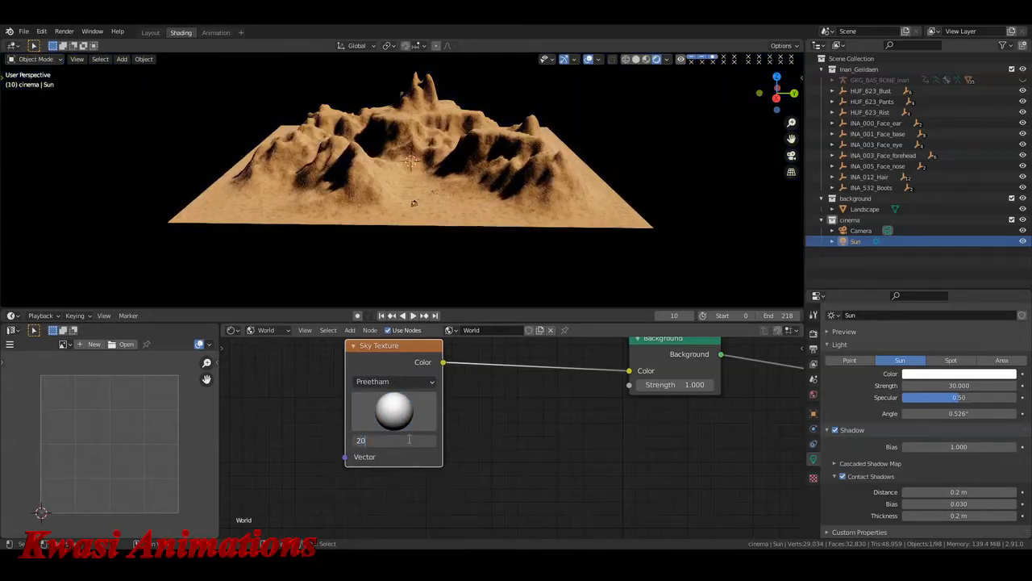
key("Return")
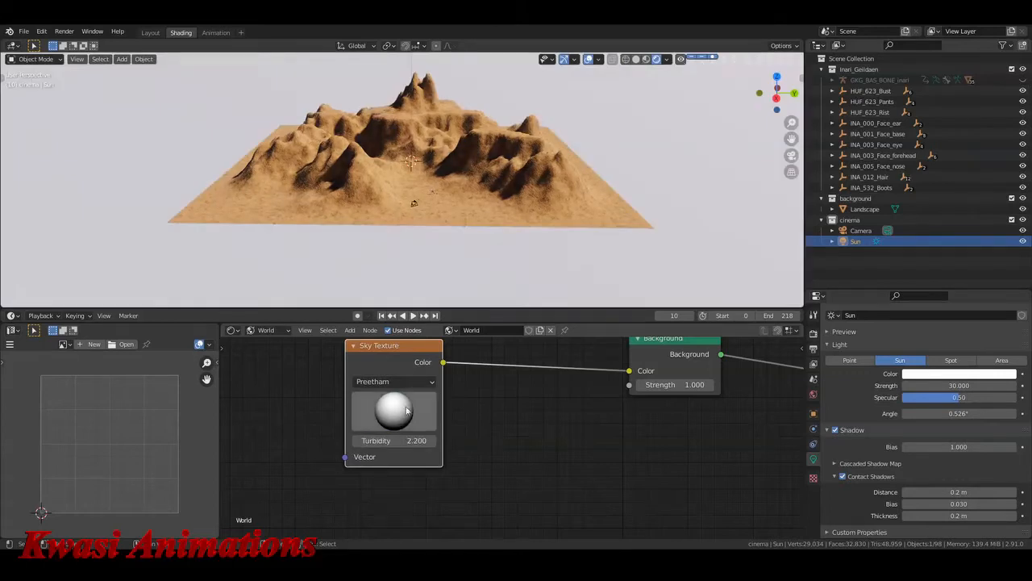
Reset the Preetham sky's sun direction to default, rotate it so the sphere is lit from below, and check the sky through the camera
right_click(398, 421)
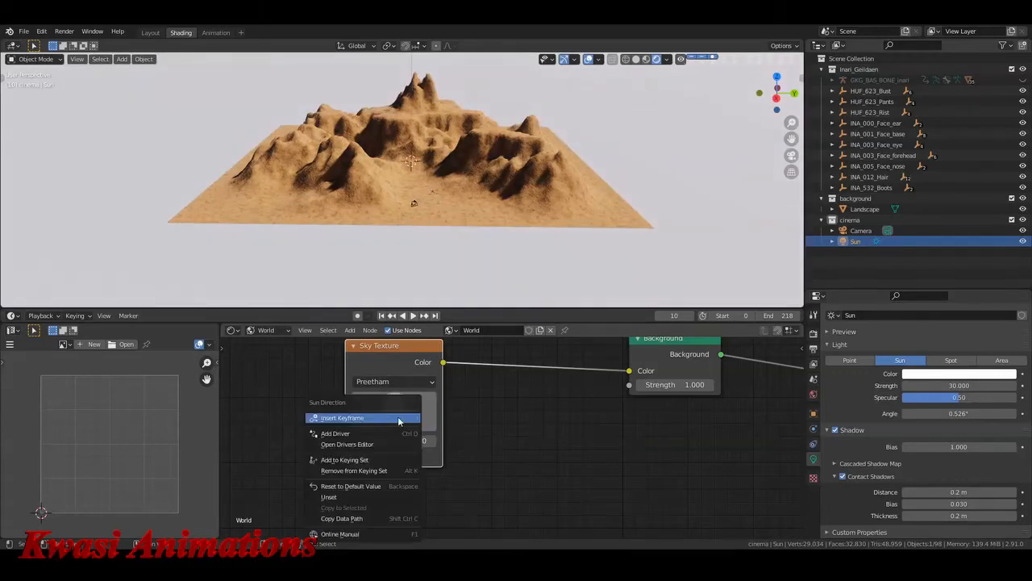
left_click(384, 484)
left_click_drag(394, 412, 394, 492)
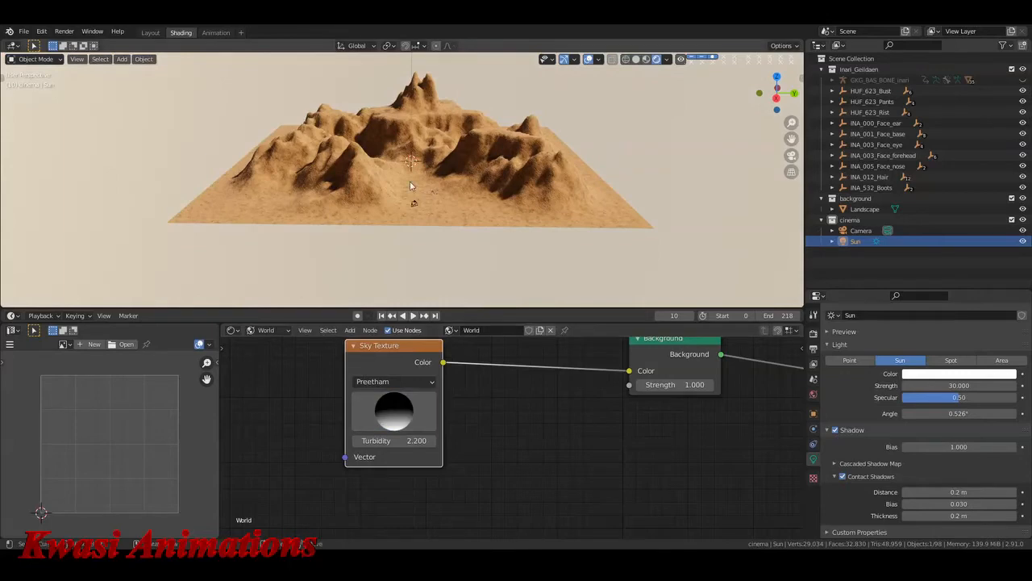
key("KP_0")
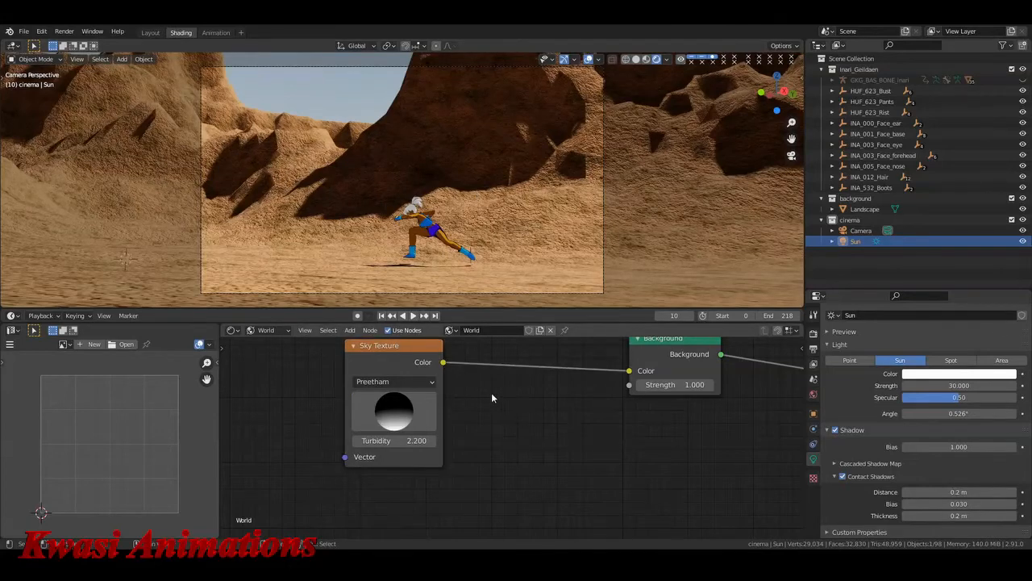
Rearrange the Sky Texture, Background and World Output nodes in the World shader
left_click_drag(388, 361, 367, 371)
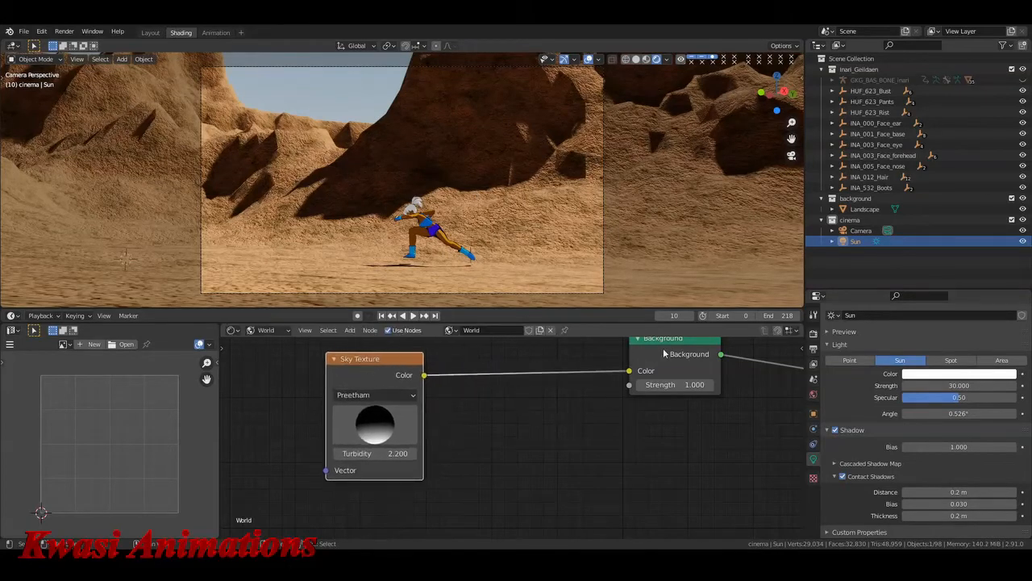
left_click_drag(664, 351, 603, 374)
middle_click_drag(713, 431, 506, 412)
left_click_drag(664, 334, 681, 361)
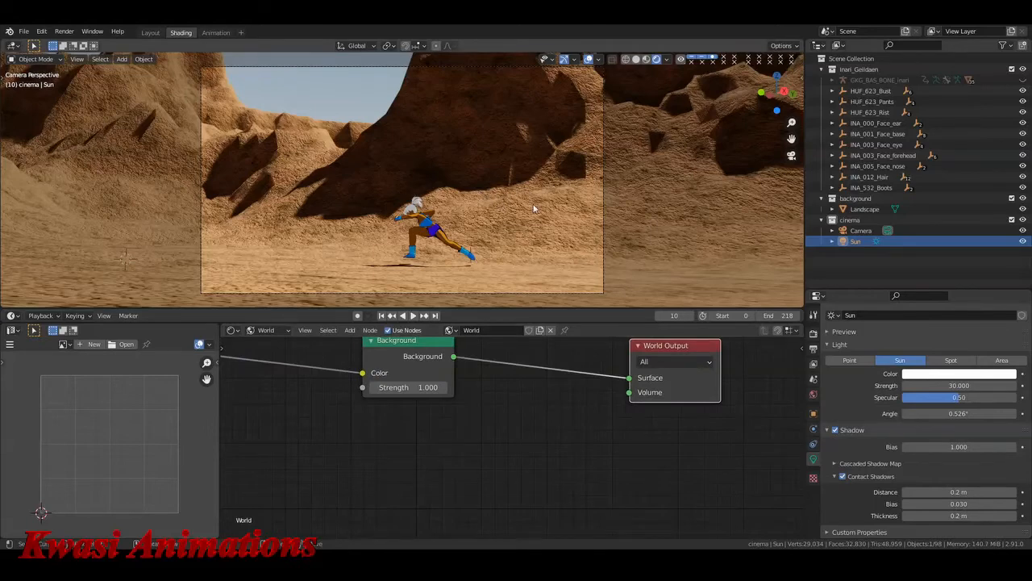
Set the render shadows' Cube Size to 1024 px and enable High Bitdepth
left_click(813, 334)
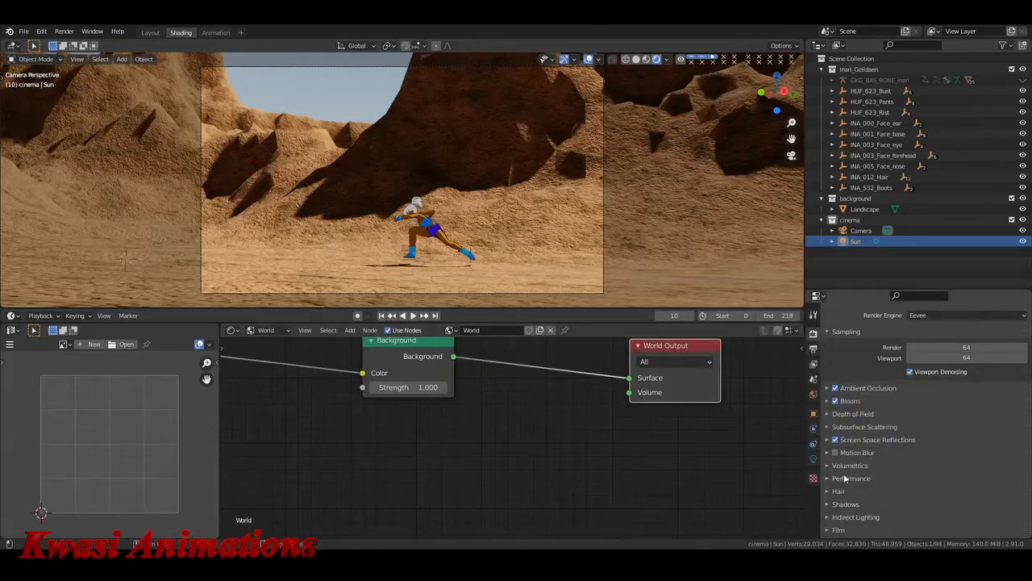
left_click(845, 503)
scroll(928, 448, "down", 4)
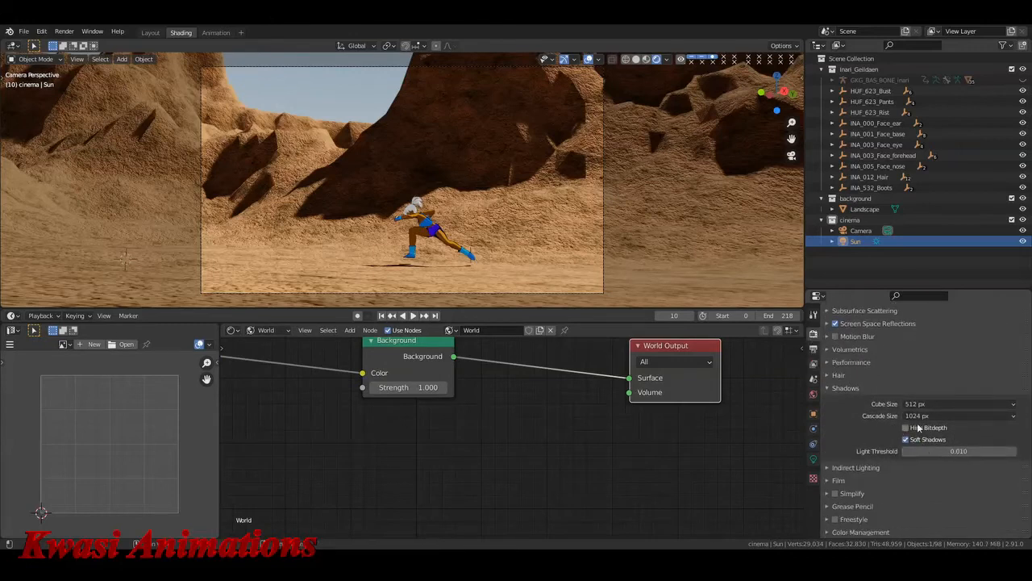
left_click(944, 404)
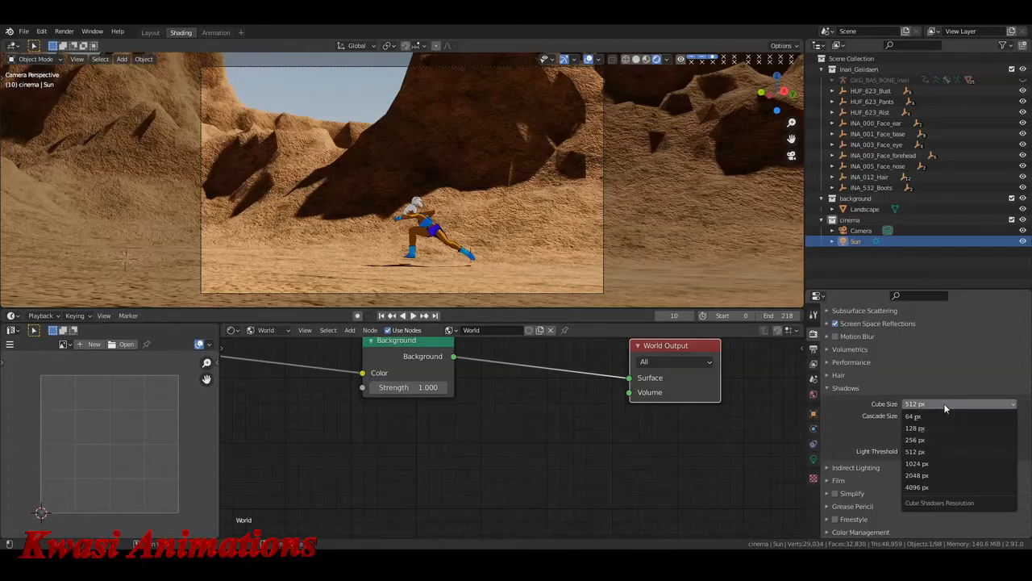
left_click(936, 464)
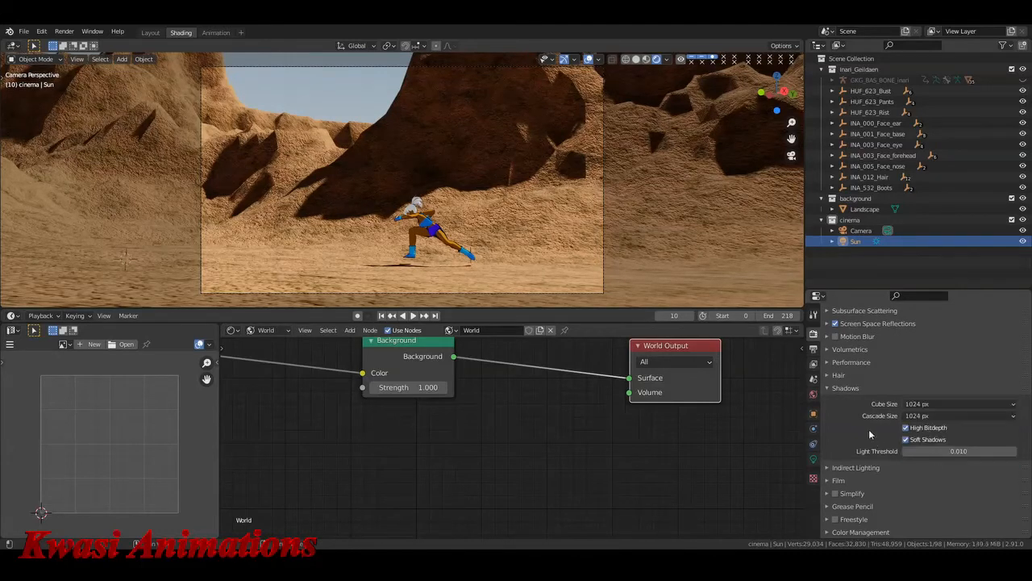
left_click(843, 391)
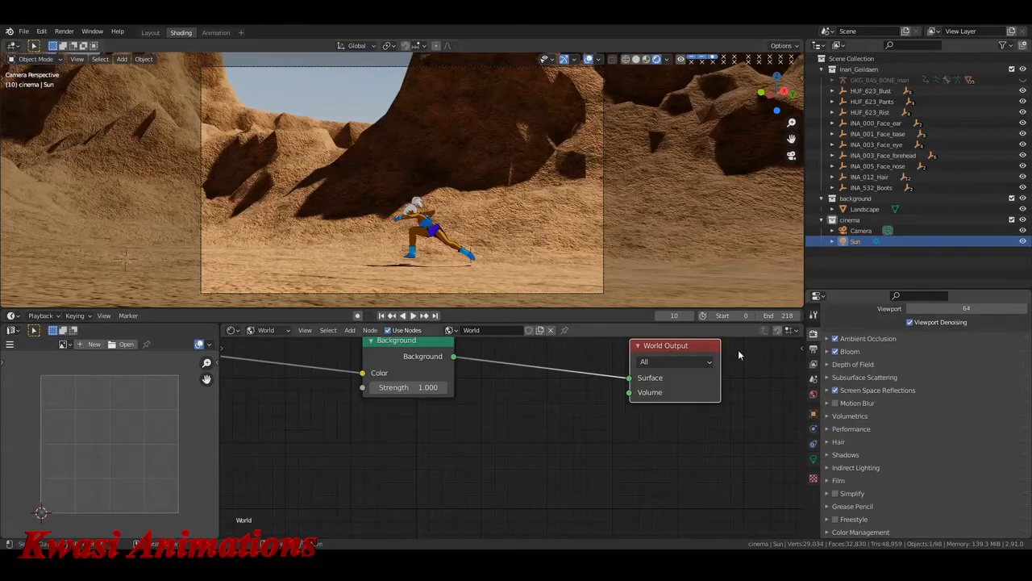
left_click(853, 415)
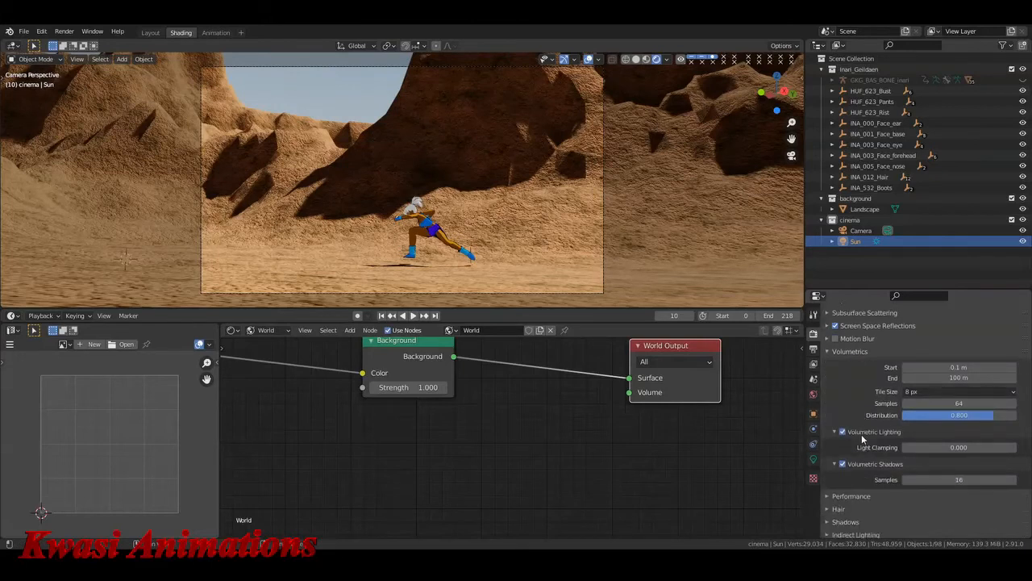
scroll(854, 413, "down", 1)
left_click(855, 395)
Set the render shadows' Cube Size and Cascade Size to 2048 px and the Light Threshold to 0.1
left_click(851, 455)
scroll(853, 452, "down", 3)
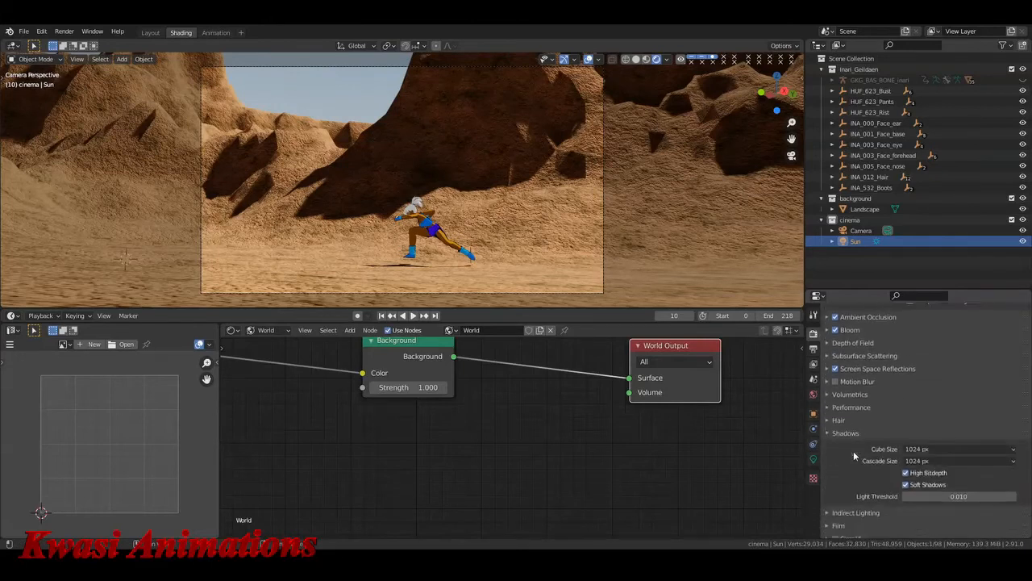
left_click(933, 406)
left_click(923, 475)
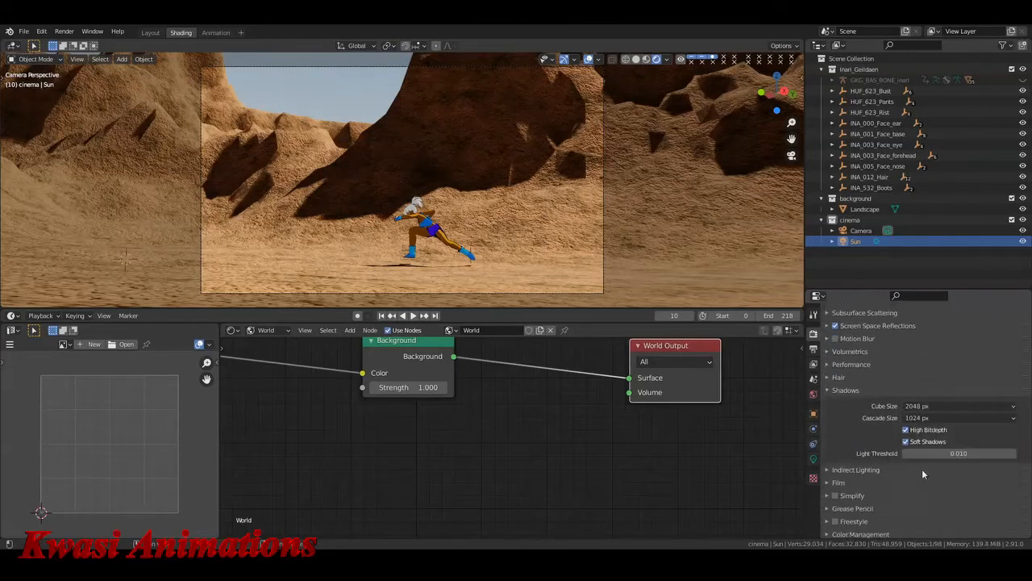
left_click(912, 419)
left_click(912, 470)
left_click(965, 454)
key("Return")
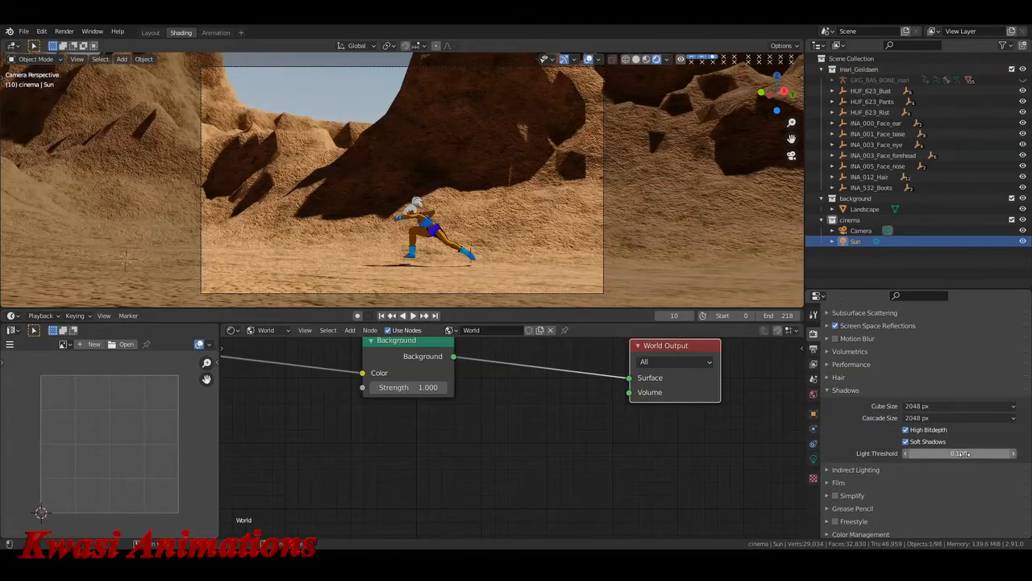
left_click(846, 391)
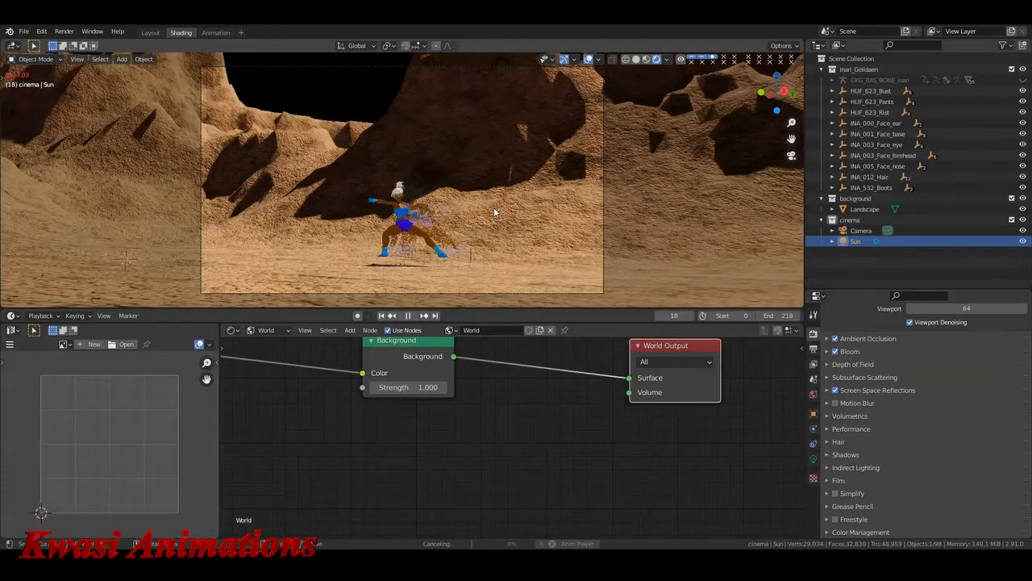
Play the character animation through the camera and stop it at frame 105
key("space")
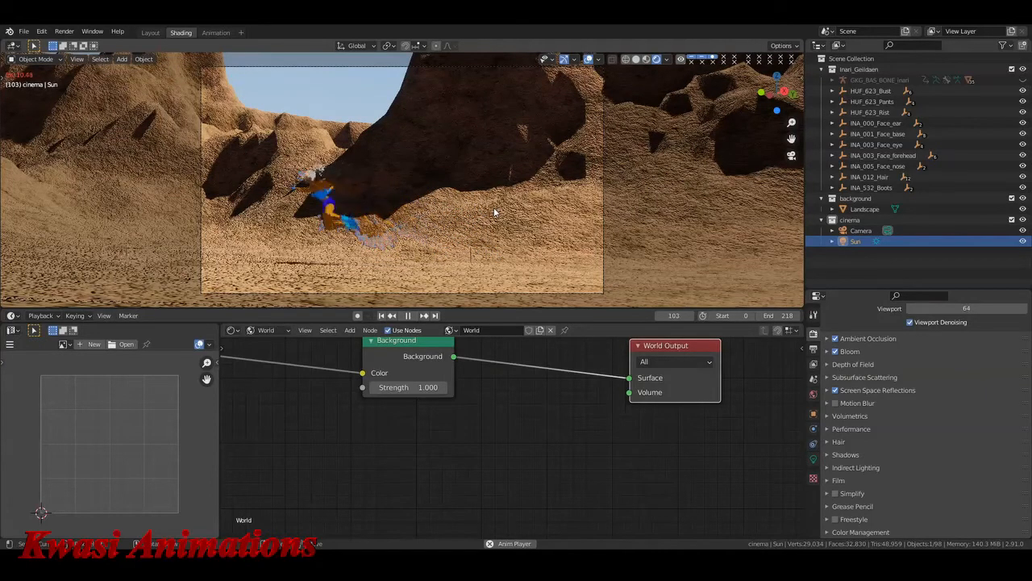
key("space")
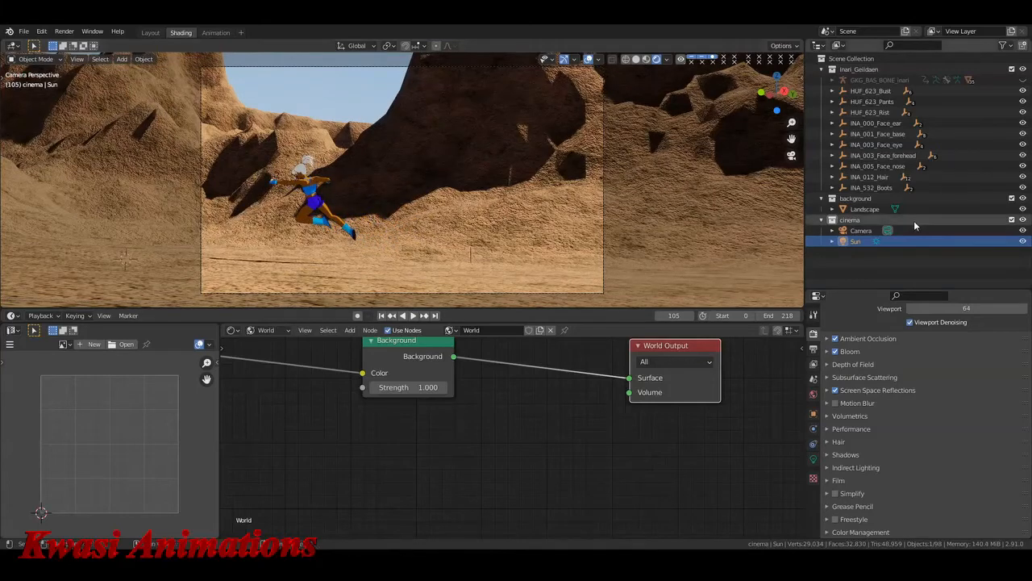
Select the camera and show the shot in the Layout workspace with rendered viewport shading
left_click(211, 272)
left_click(150, 33)
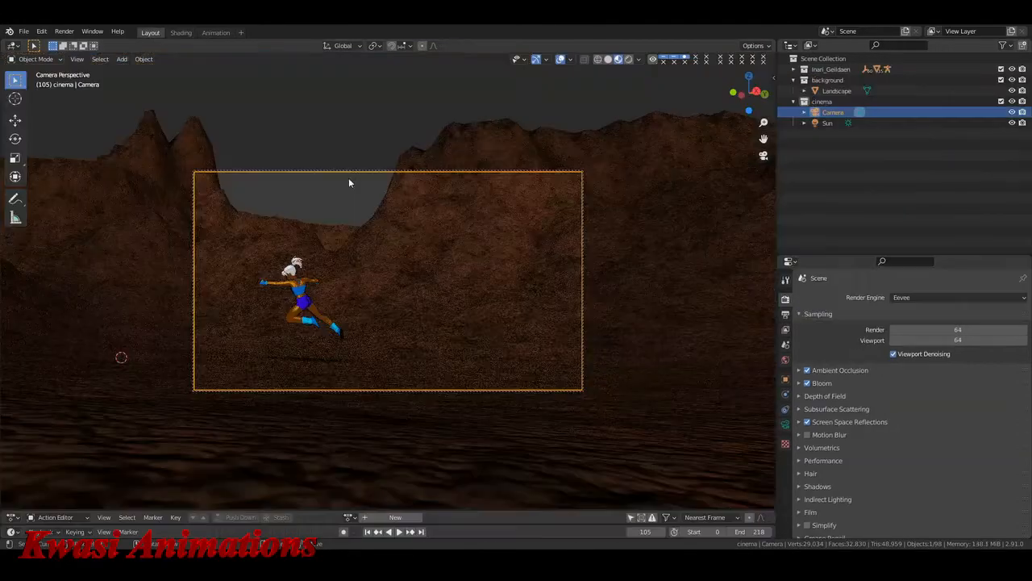
key("z")
key("8")
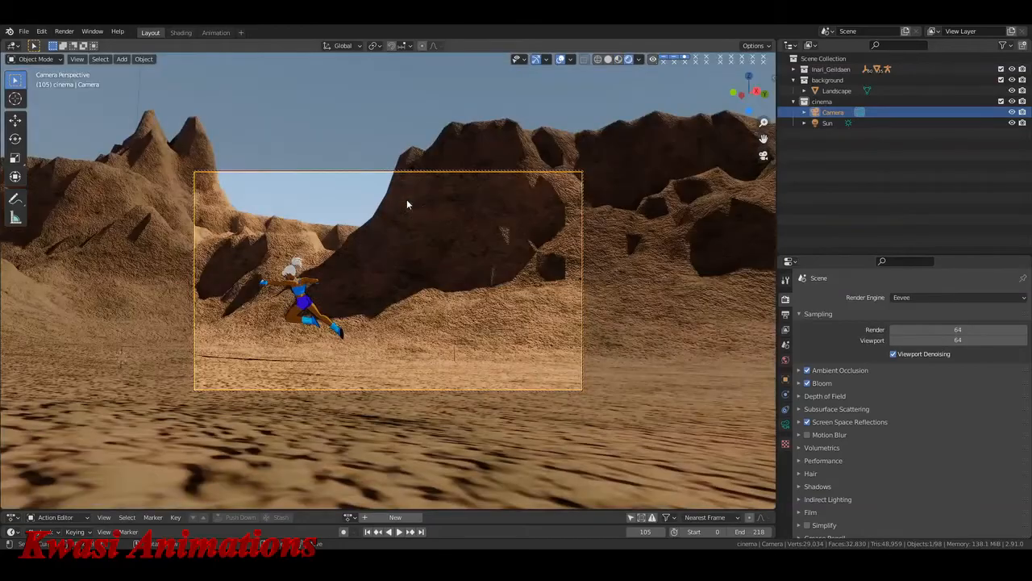
Reframe the camera to centre the jumping character from a higher angle, and hide the viewport overlays
middle_click_drag(387, 275, 460, 256, "shift")
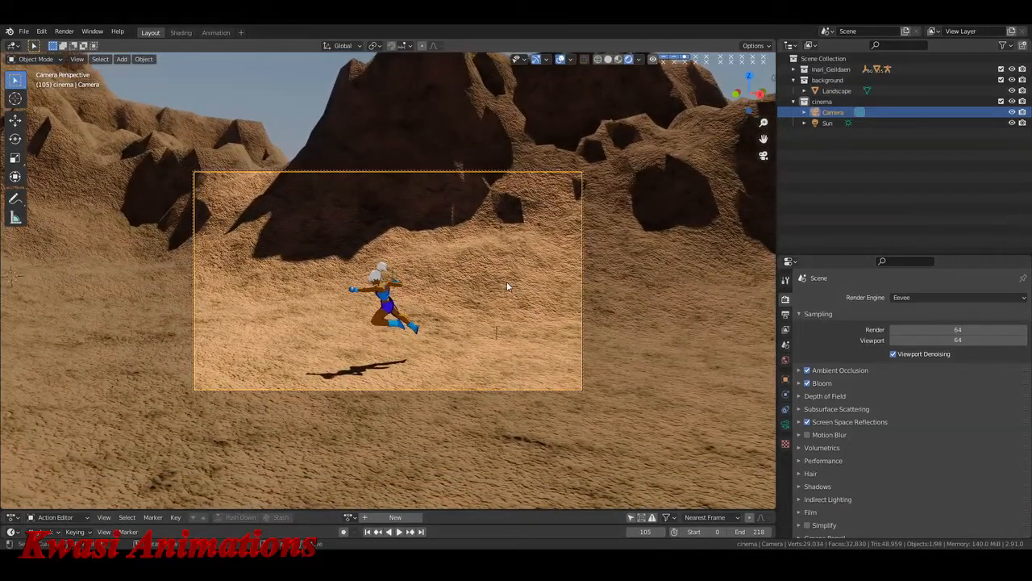
left_click(561, 59)
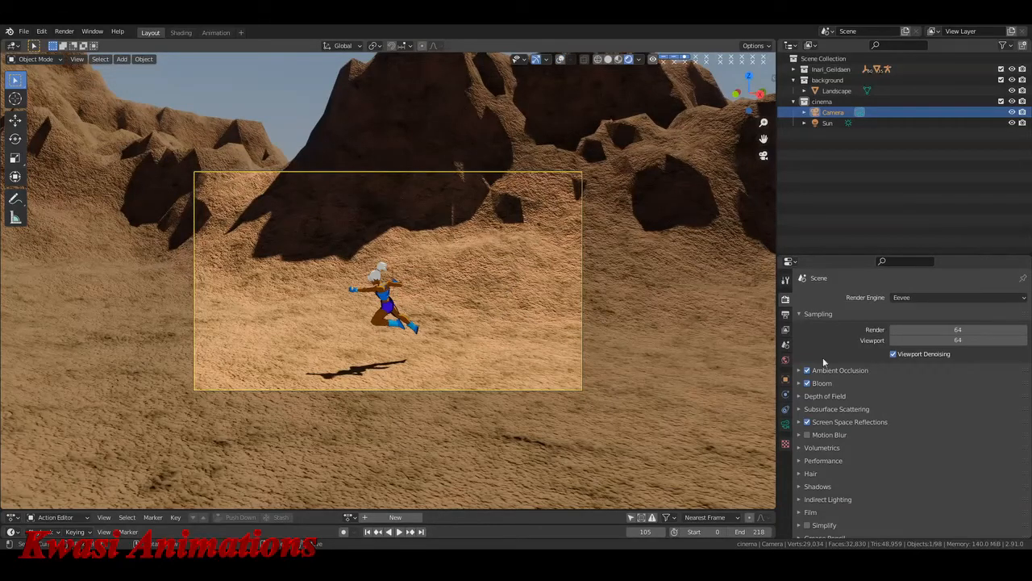
Set the camera's Y rotation to 0, tilt it up to an X rotation of about 100° and lower it close to the ground
left_click(786, 379)
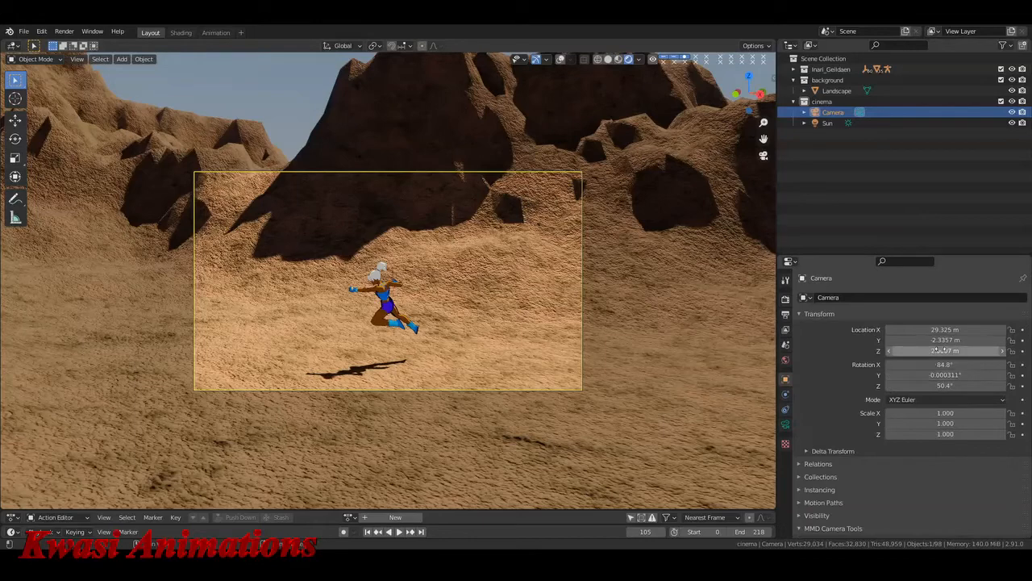
left_click(947, 374)
type("0")
key("Return")
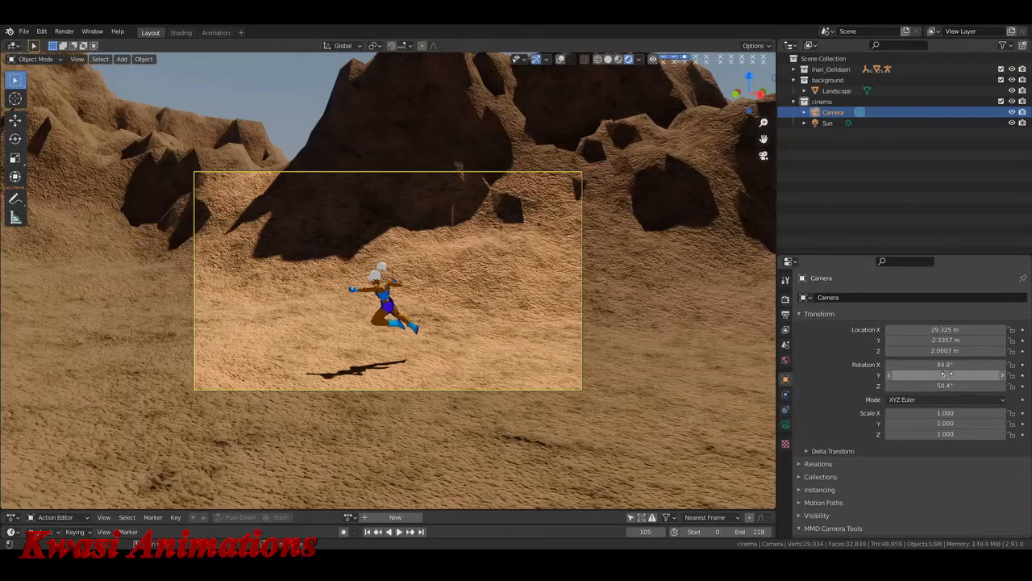
mouse_move(944, 364)
left_mouse_down()
mouse_move(974, 365)
mouse_move(907, 350)
mouse_move(965, 329)
mouse_move(927, 351)
mouse_move(948, 351)
left_mouse_up()
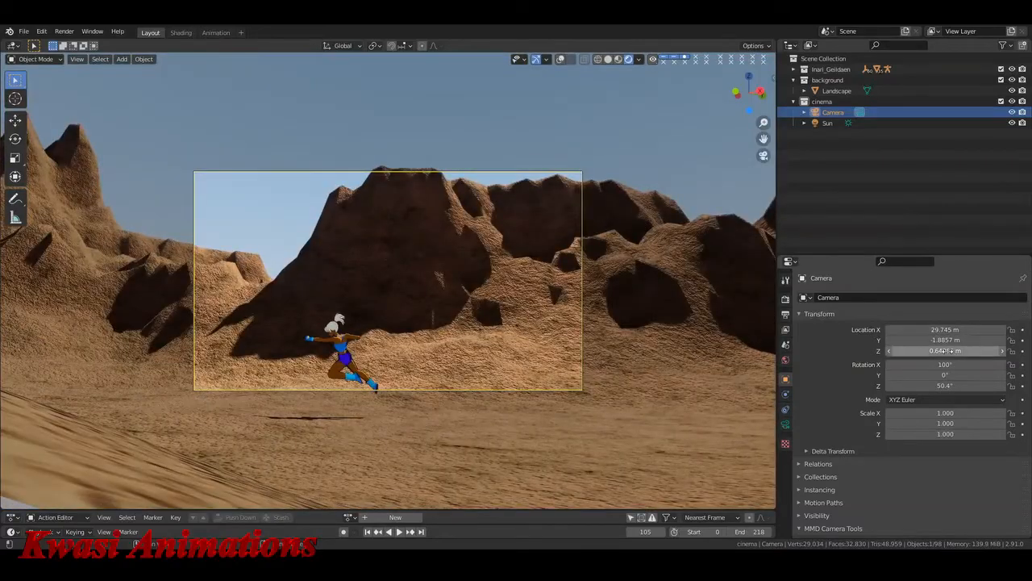
Move the camera closer to the character at a height of about 0.297 m with a 103° tilt, and save the file
middle_click_drag(514, 316, 508, 284)
scroll(498, 272, "up", 2)
mouse_move(946, 351)
left_mouse_down()
mouse_move(908, 351)
mouse_move(988, 341)
mouse_move(954, 364)
mouse_move(974, 365)
mouse_move(933, 351)
left_mouse_up()
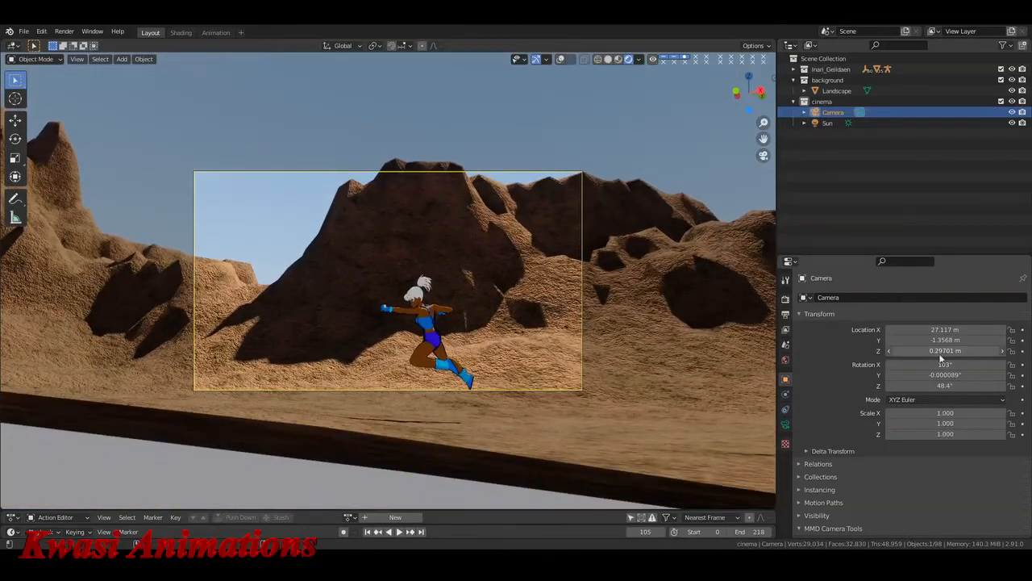
key("ctrl+s")
left_click(771, 453)
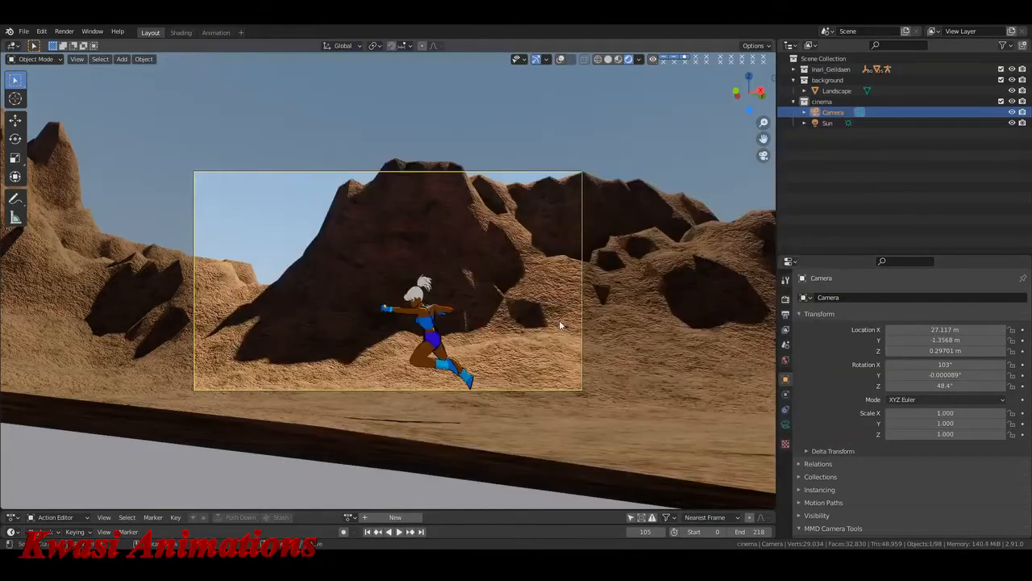
Play the animation through the low-angle camera, stop it near frame 202 and leave the camera view
key("space")
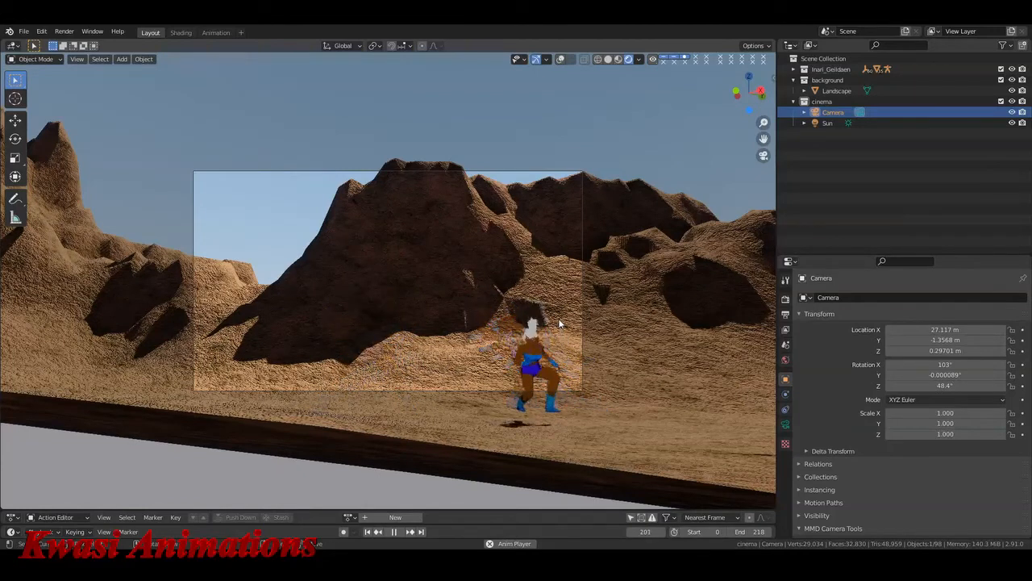
key("space")
key("KP_0")
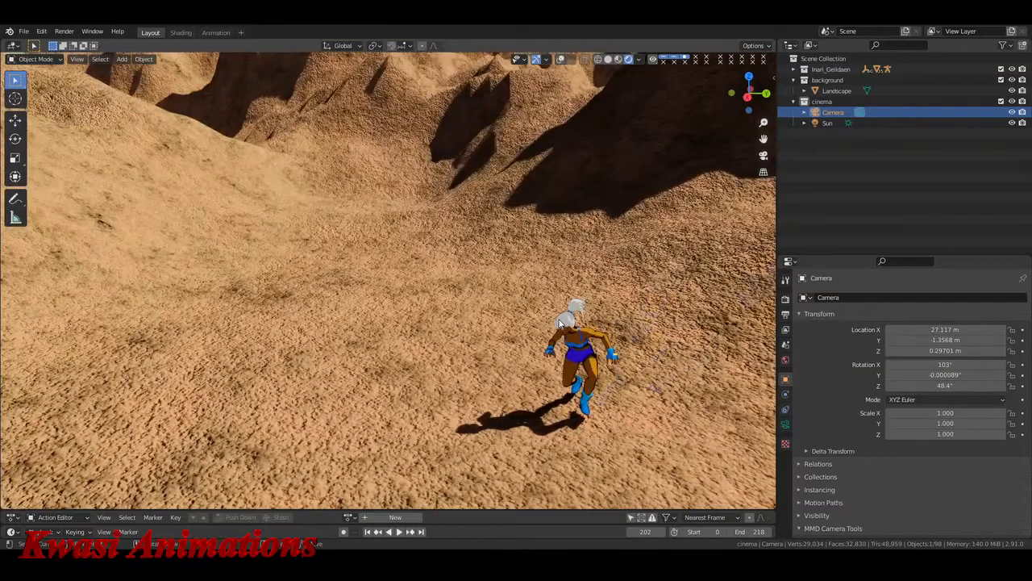
Examine the character, its ground shadow and the surrounding landscape from several angles outside the camera view
middle_click_drag(609, 372, 500, 318)
scroll(501, 317, "up", 3)
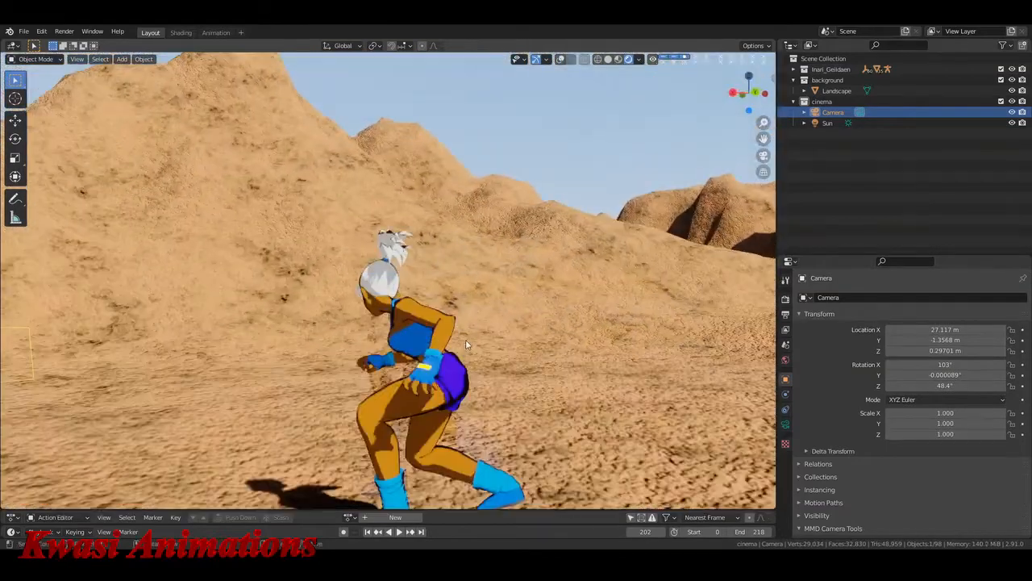
middle_click_drag(449, 340, 400, 232, "shift")
scroll(590, 306, "up", 3)
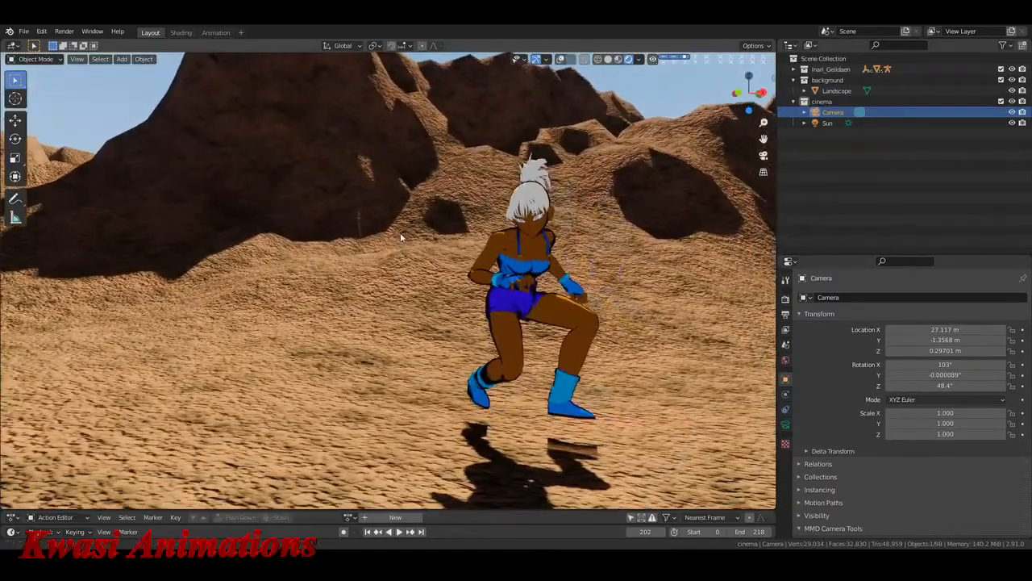
middle_click_drag(589, 292, 580, 329)
scroll(354, 331, "up", 3)
scroll(490, 324, "down", 4)
scroll(508, 293, "up", 3)
scroll(481, 333, "down", 3)
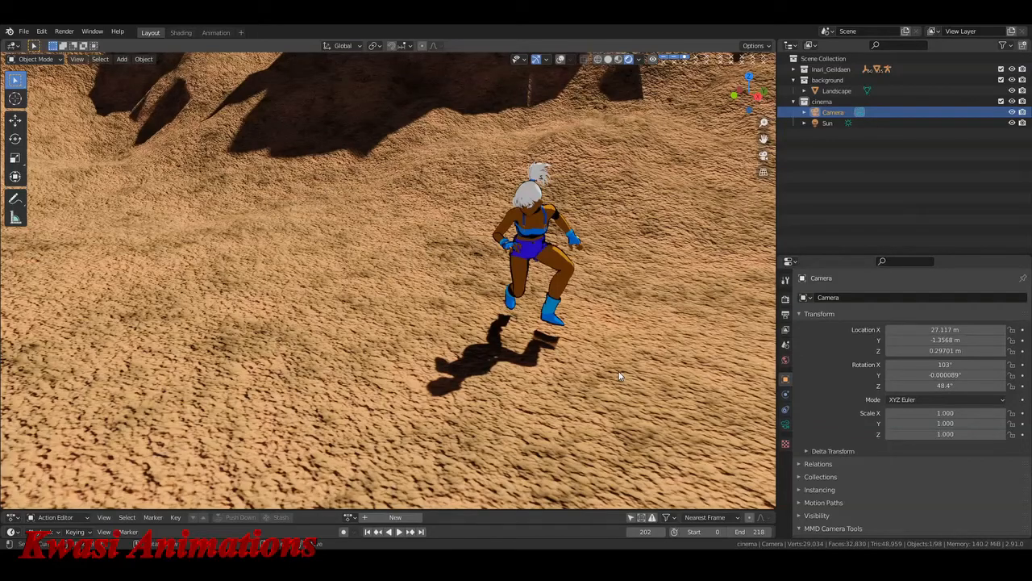
scroll(619, 376, "down", 5)
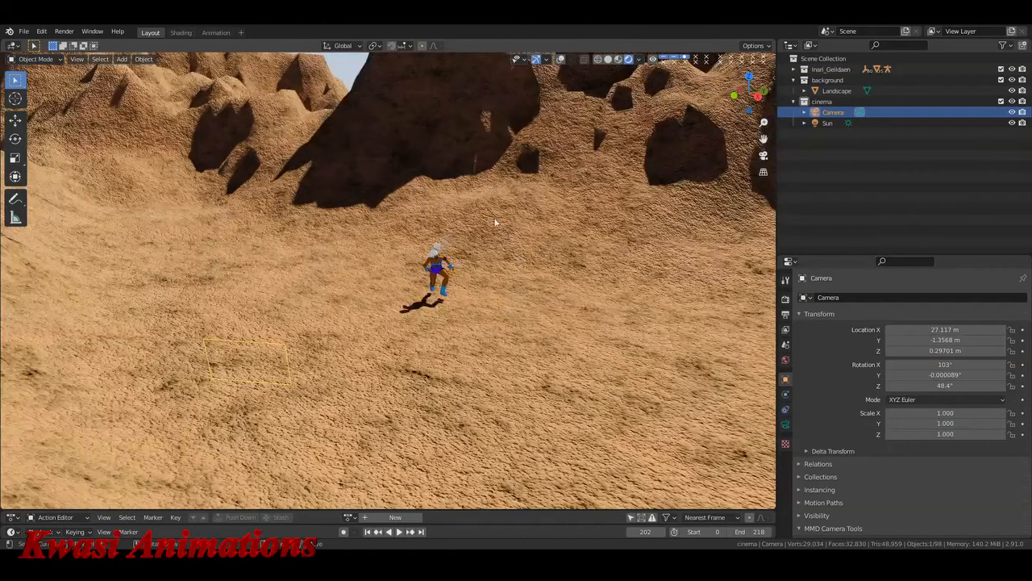
middle_click_drag(495, 224, 482, 299, "shift")
middle_click_drag(402, 317, 598, 328)
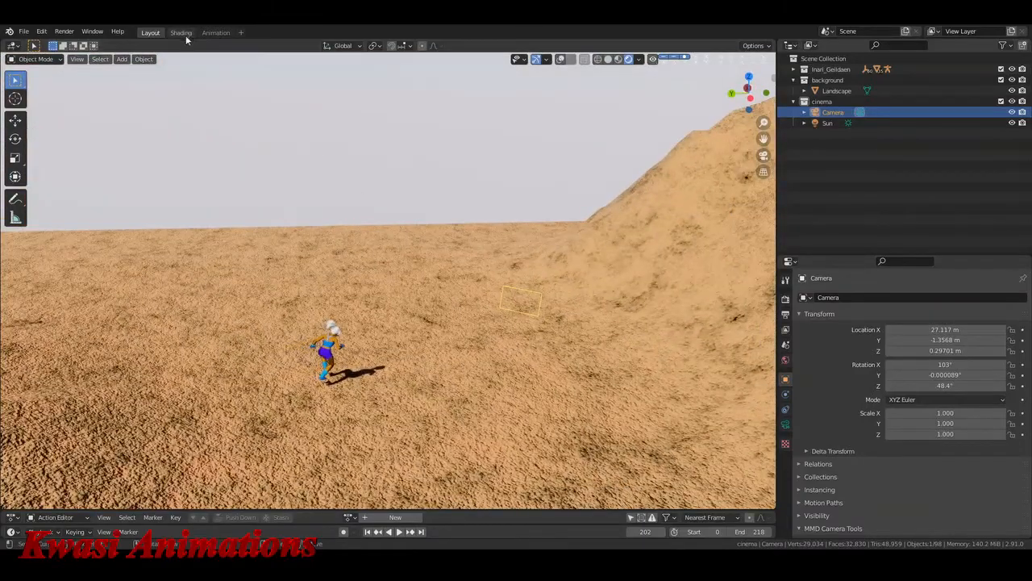
Show the landscape's mountains material node tree in the Shading workspace, with the shader type switched from World to Object
left_click(183, 33)
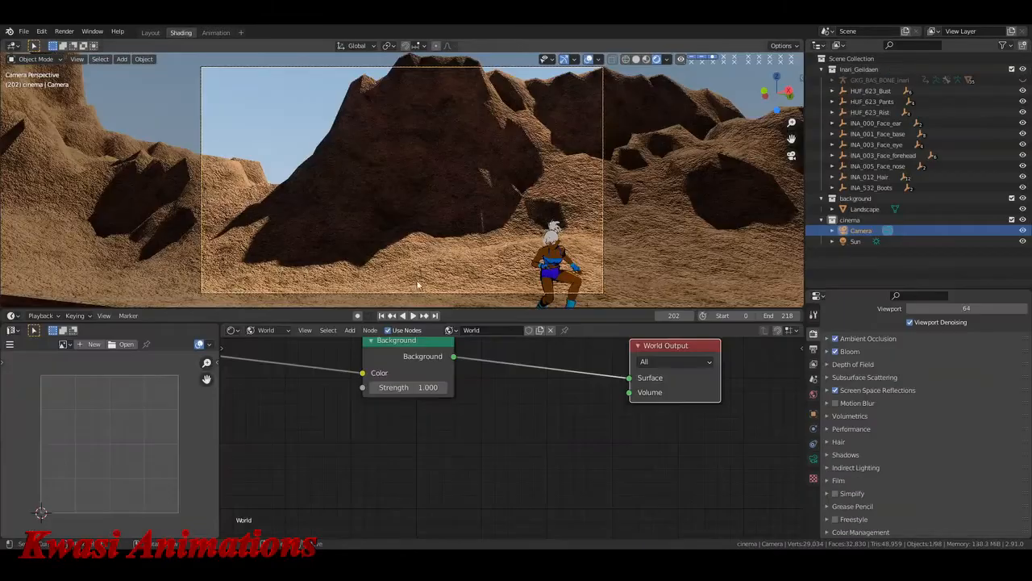
left_click(271, 330)
left_click(274, 342)
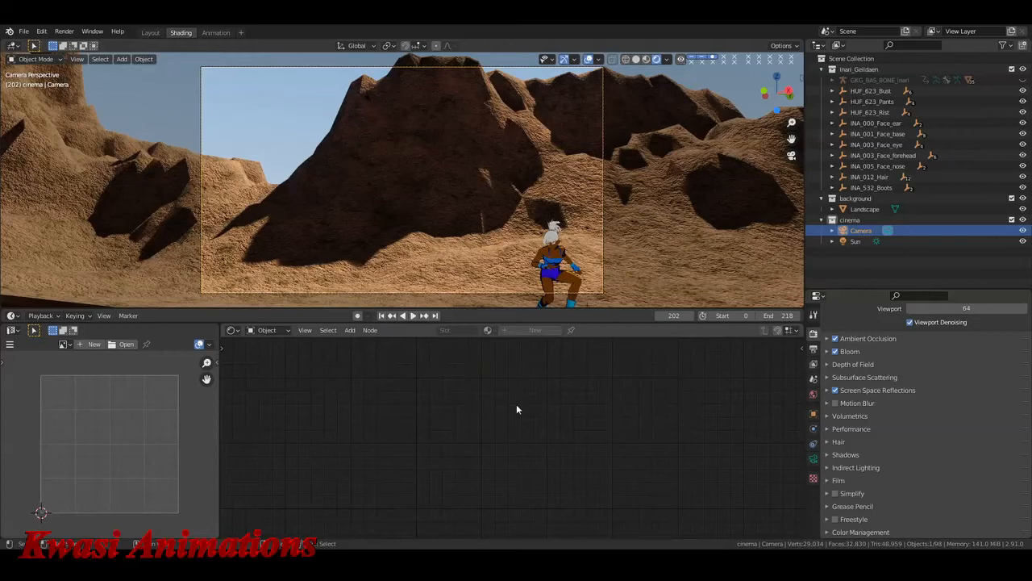
left_click(696, 207)
middle_click_drag(466, 403, 540, 411)
scroll(540, 410, "down", 10)
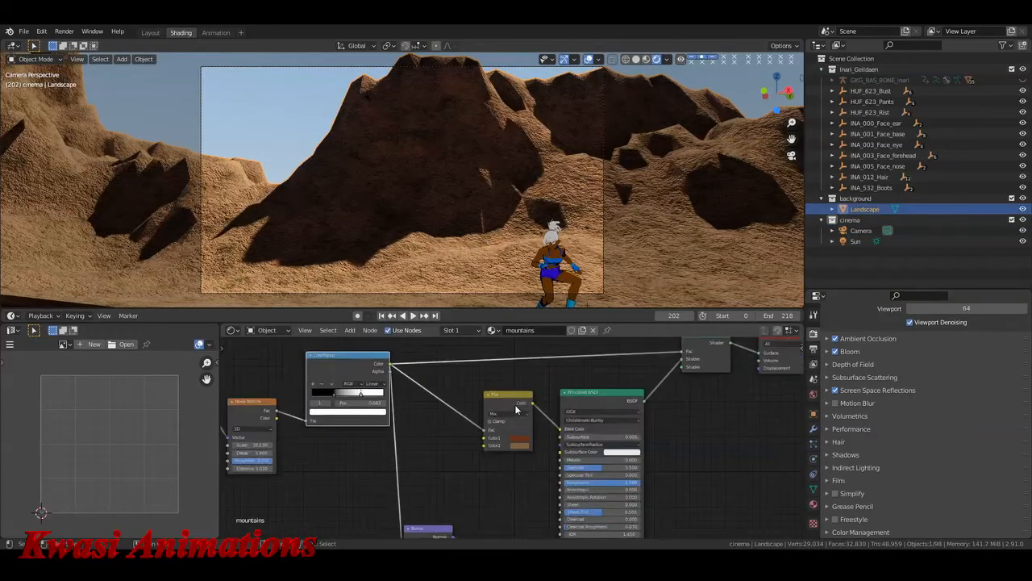
middle_click_drag(508, 466, 544, 455)
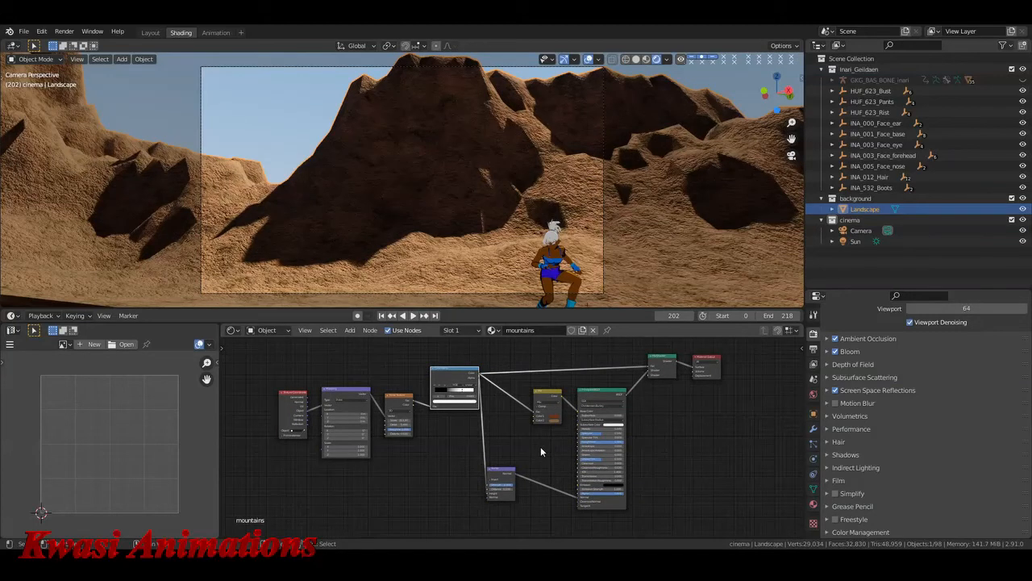
left_click(542, 451)
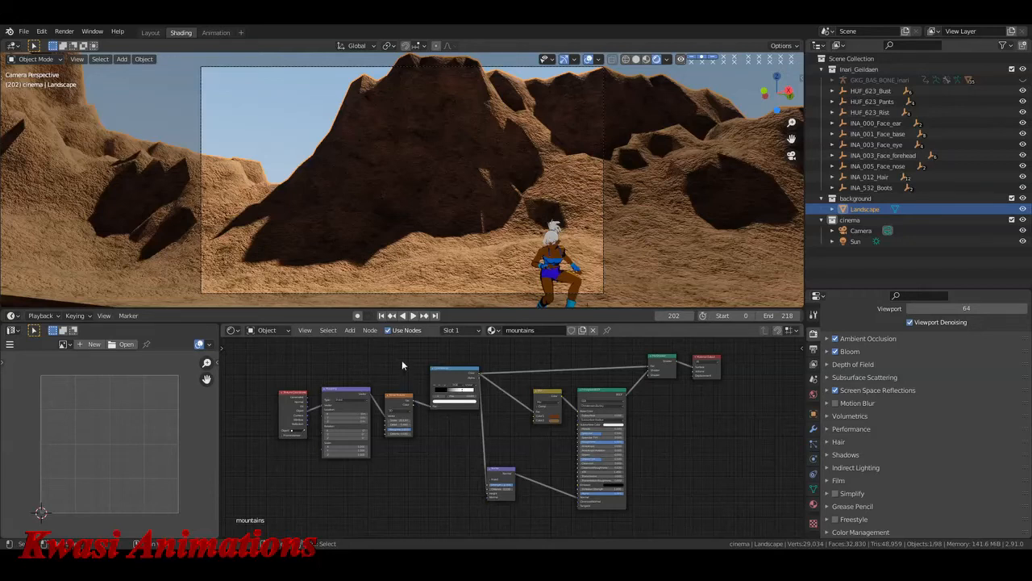
Select the Noise Texture, ColorRamp, Mix and Bump nodes of the mountains material together
left_click_drag(402, 360, 551, 510)
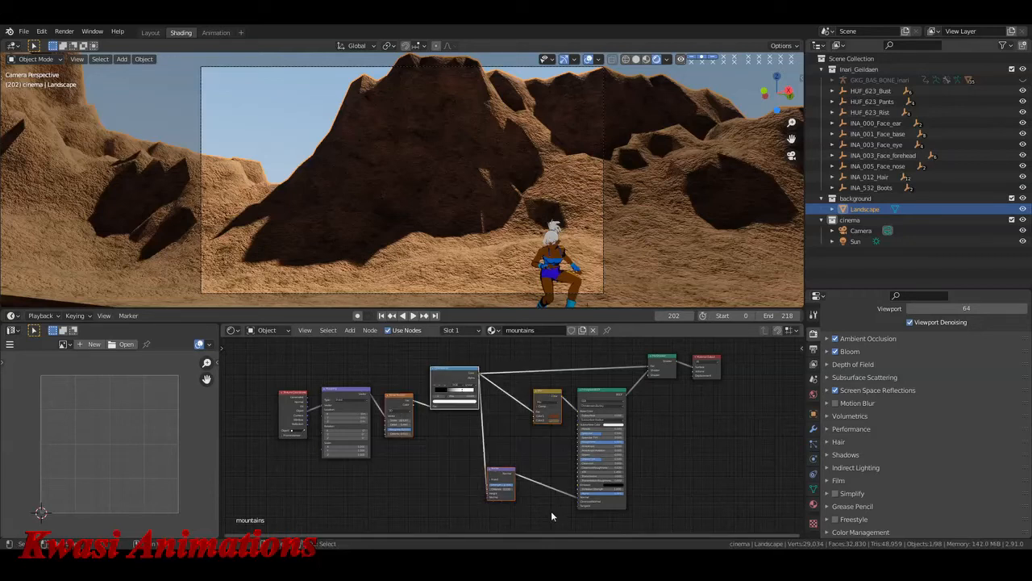
left_click(541, 464)
left_click_drag(399, 359, 555, 520)
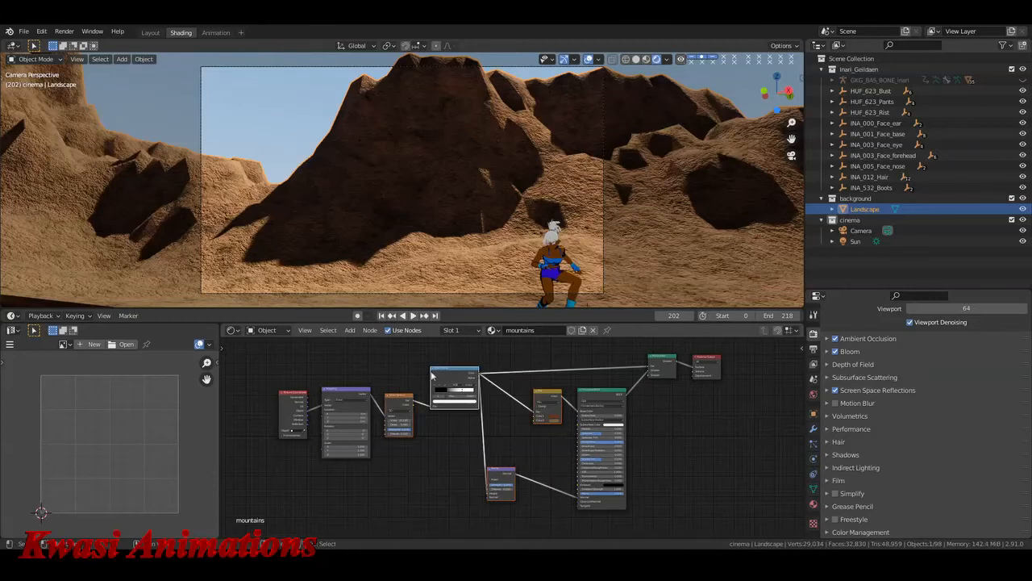
Rearrange the Bump, Mix, ColorRamp and Noise Texture nodes into a more compact layout
scroll(481, 442, "up", 4)
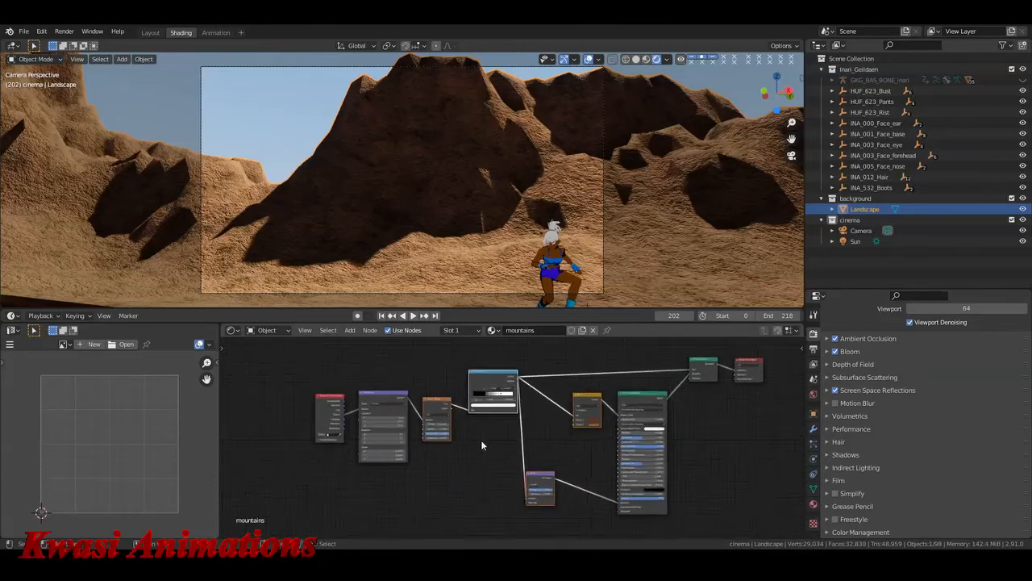
middle_click_drag(482, 441, 471, 441)
scroll(472, 441, "up", 1)
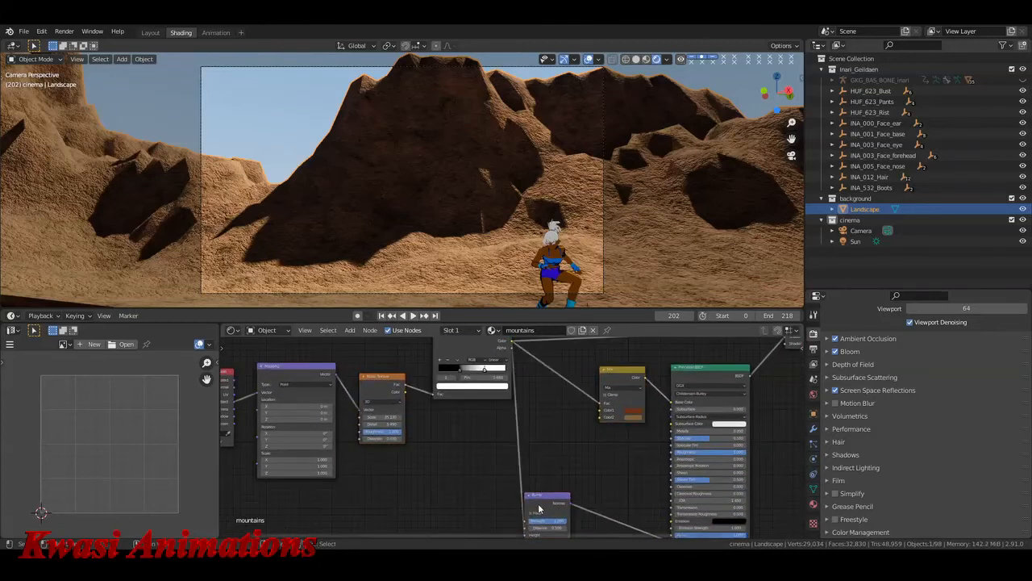
left_click_drag(545, 493, 558, 429)
left_click_drag(610, 374, 604, 369)
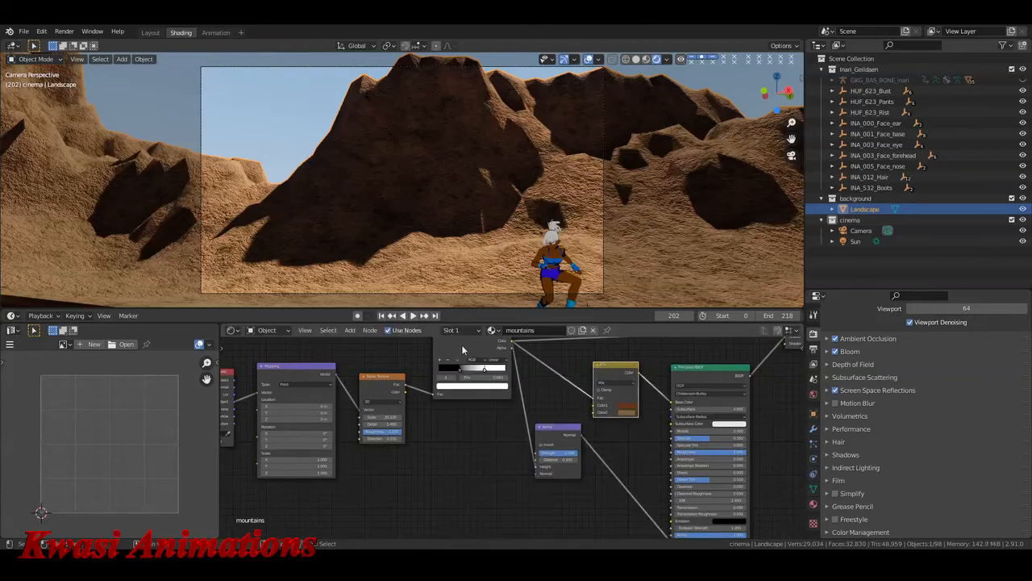
left_click_drag(463, 348, 467, 379)
left_click_drag(375, 380, 396, 379)
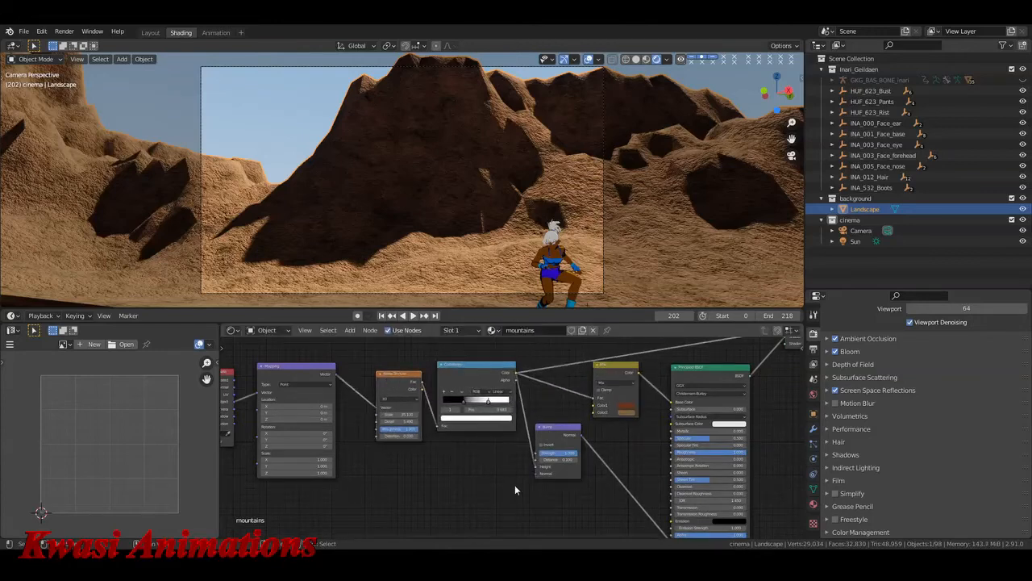
Turn the Mix node's Color1 grey by setting its saturation to 0
scroll(513, 481, "up", 2)
middle_click_drag(477, 467, 399, 467)
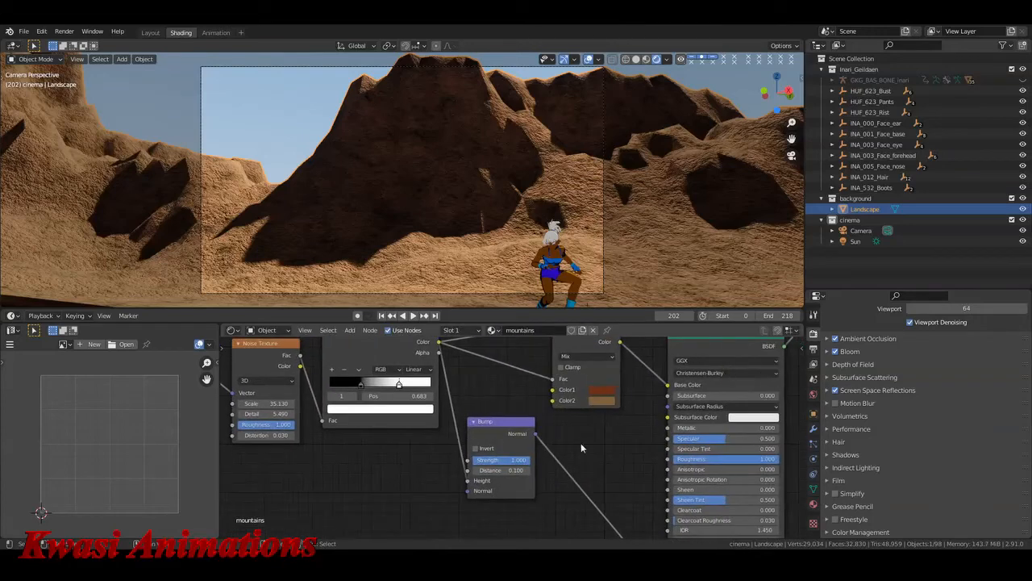
left_click(601, 391)
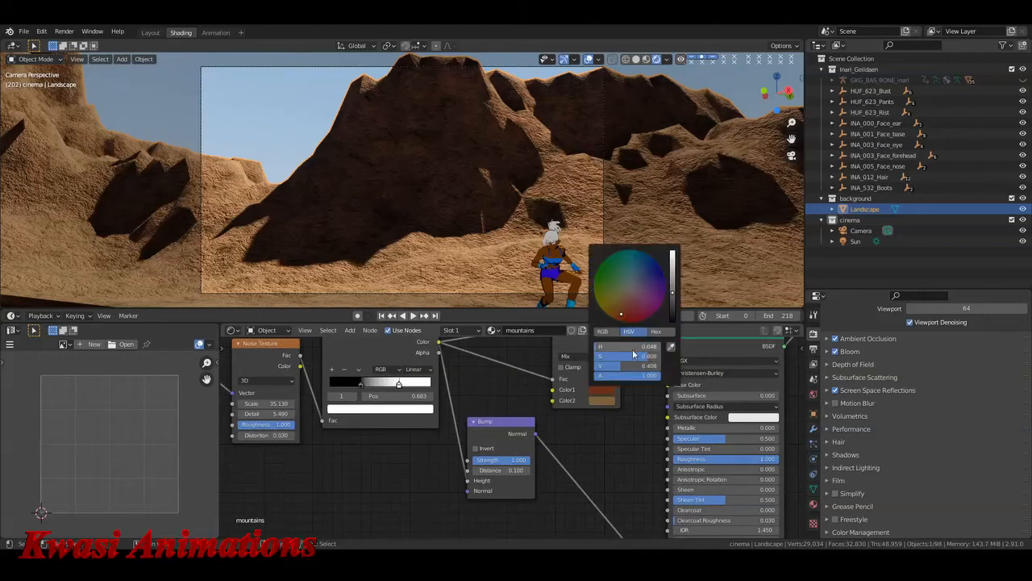
left_click_drag(633, 355, 597, 356)
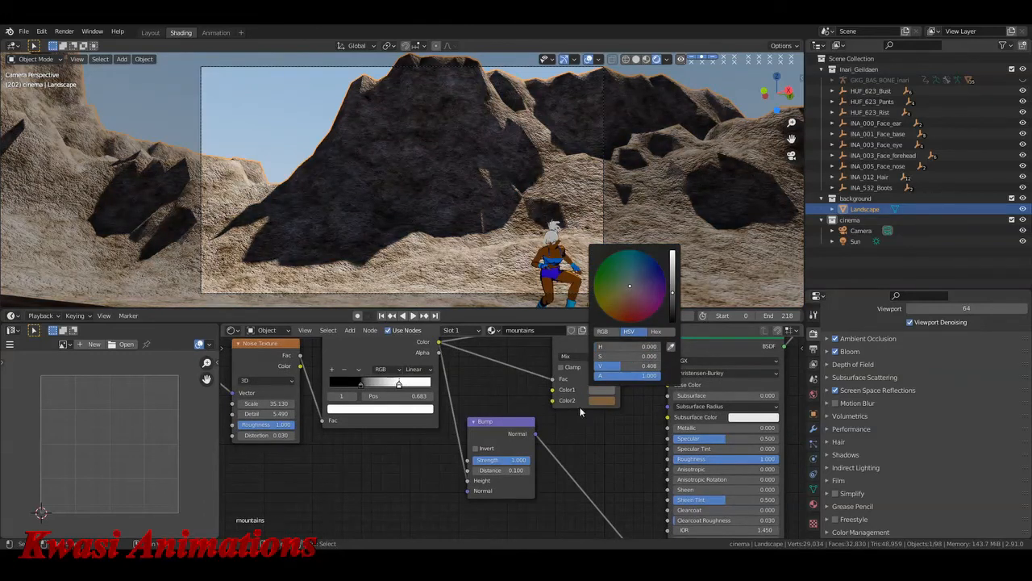
Change the Mix node's Color2 to light grey, brighten Color1 to a value of about 0.6 and deselect the landscape
left_click(603, 401)
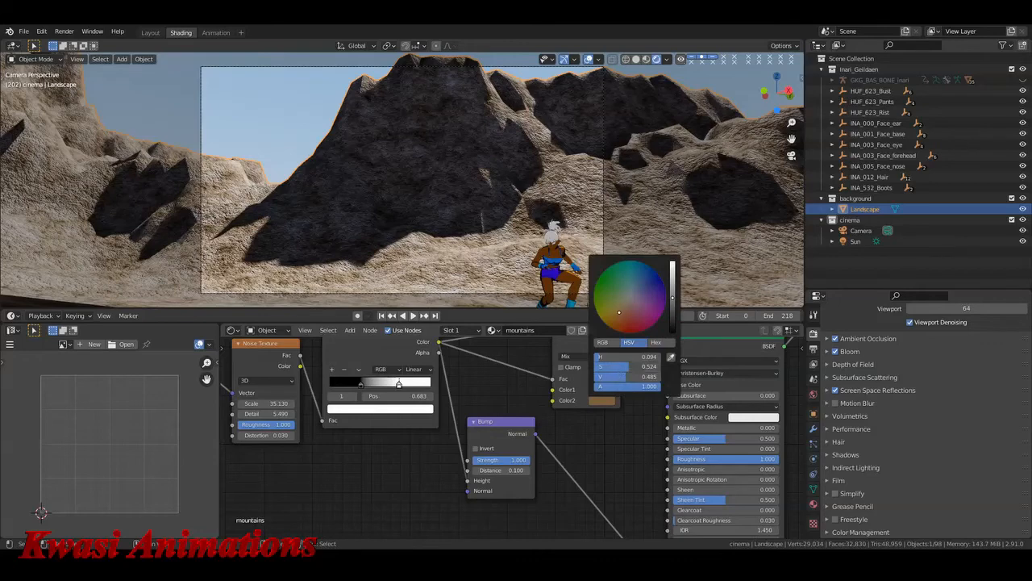
mouse_move(617, 365)
left_mouse_down()
mouse_move(601, 366)
mouse_move(622, 381)
left_mouse_up()
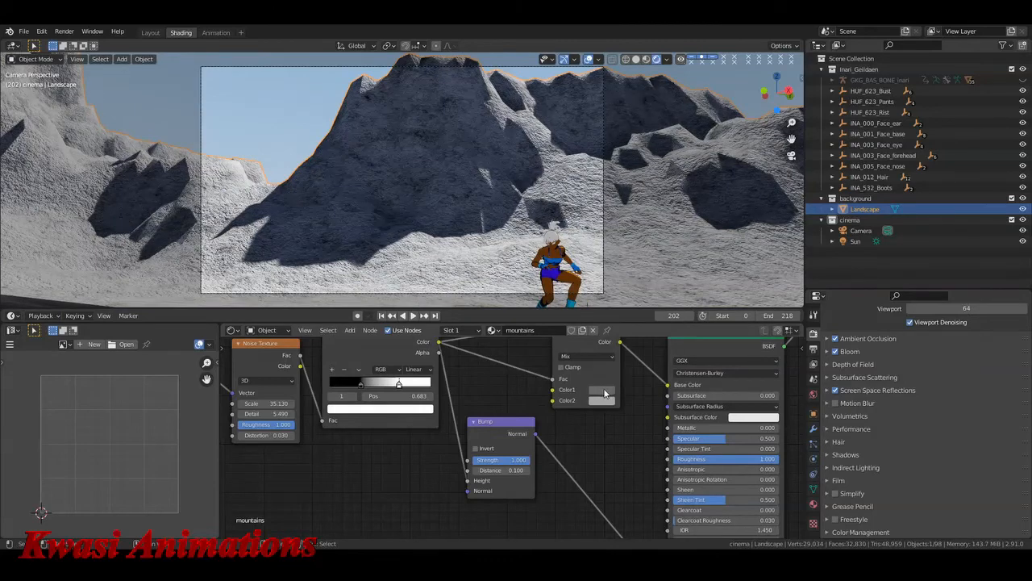
left_click(602, 390)
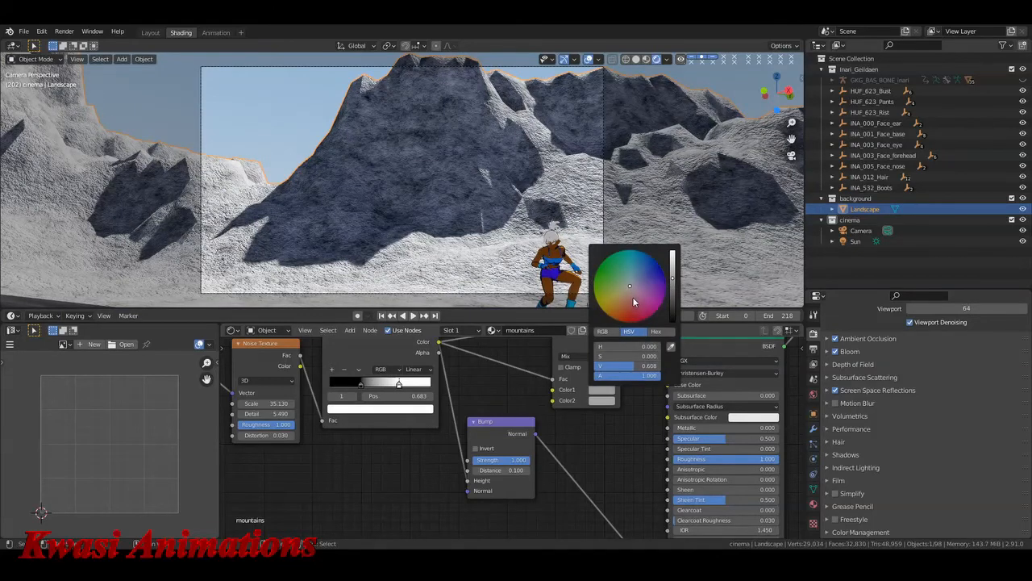
key("alt+a")
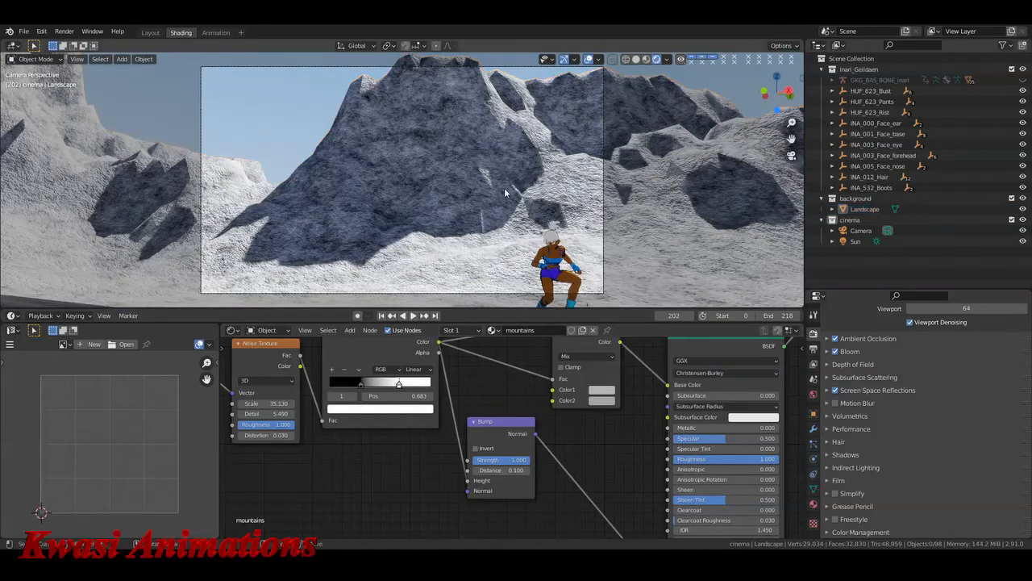
Play the animation over the snowy landscape, stop it and return to frame 0
key("space")
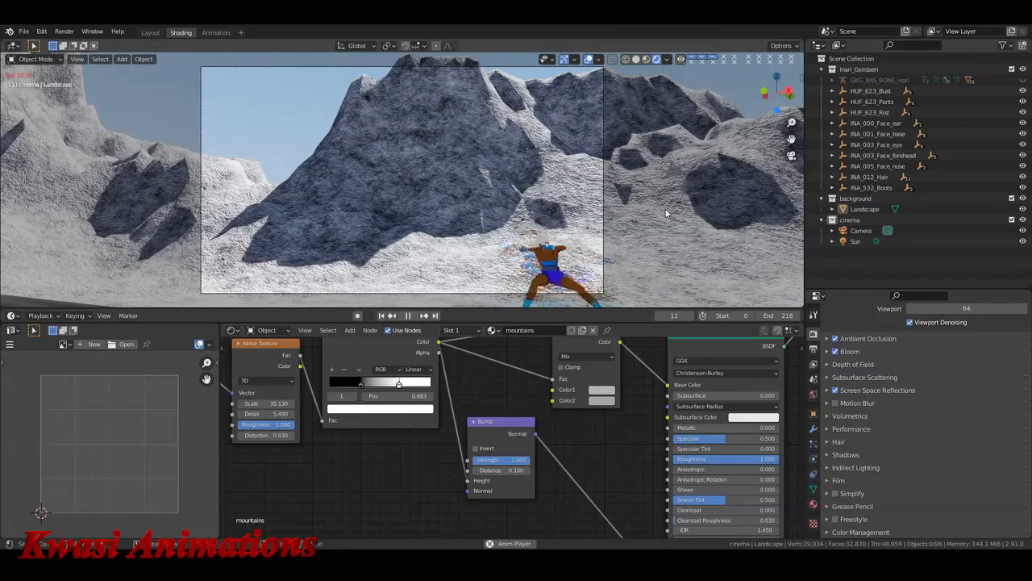
key("space")
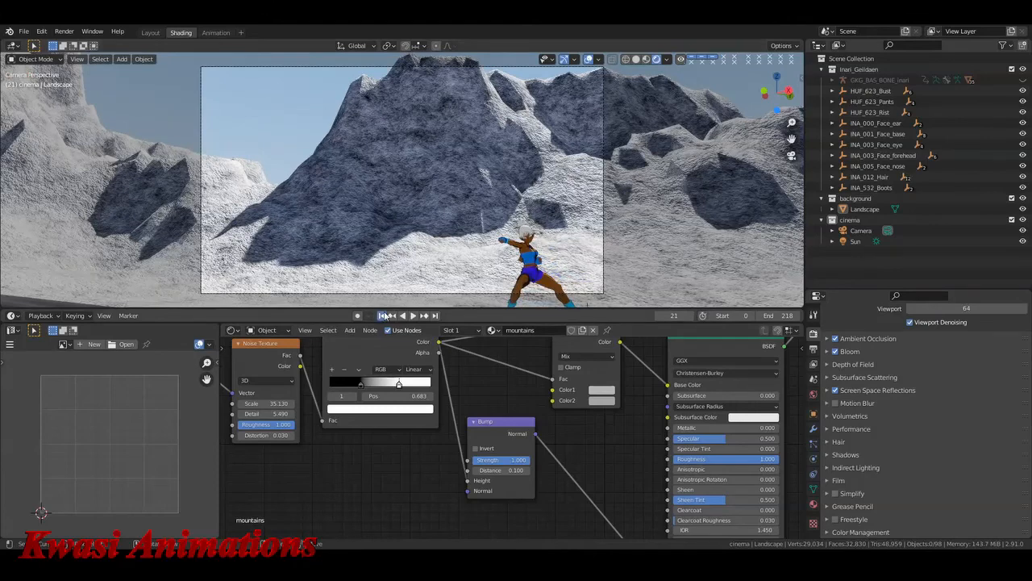
left_click(383, 315)
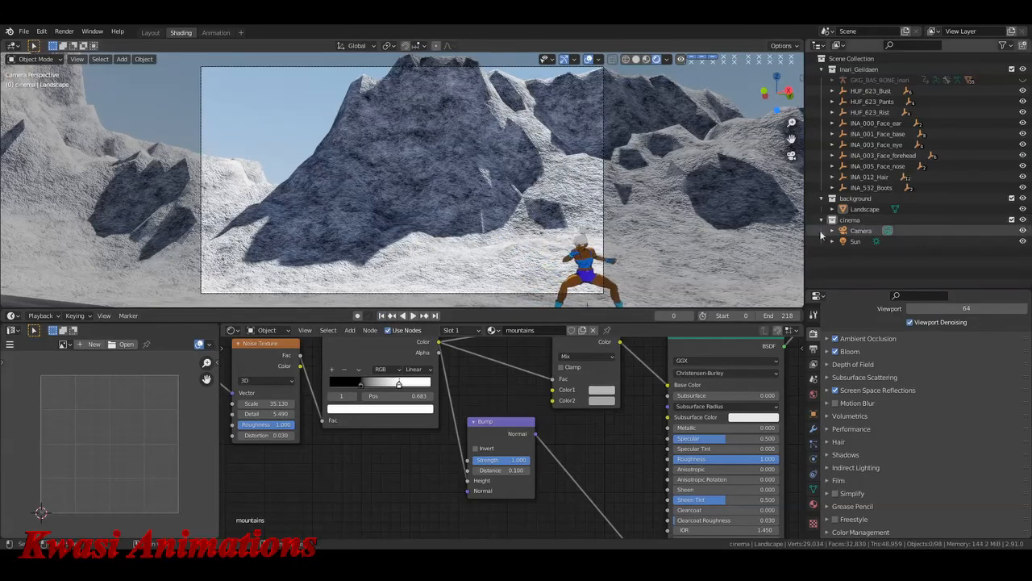
Select the camera, leave the camera view and zoom in on the camera object in the scene
left_click(857, 232)
mouse_move(482, 219)
middle_mouse_down("shift")
mouse_move(440, 201)
mouse_move(472, 220)
middle_mouse_up("shift")
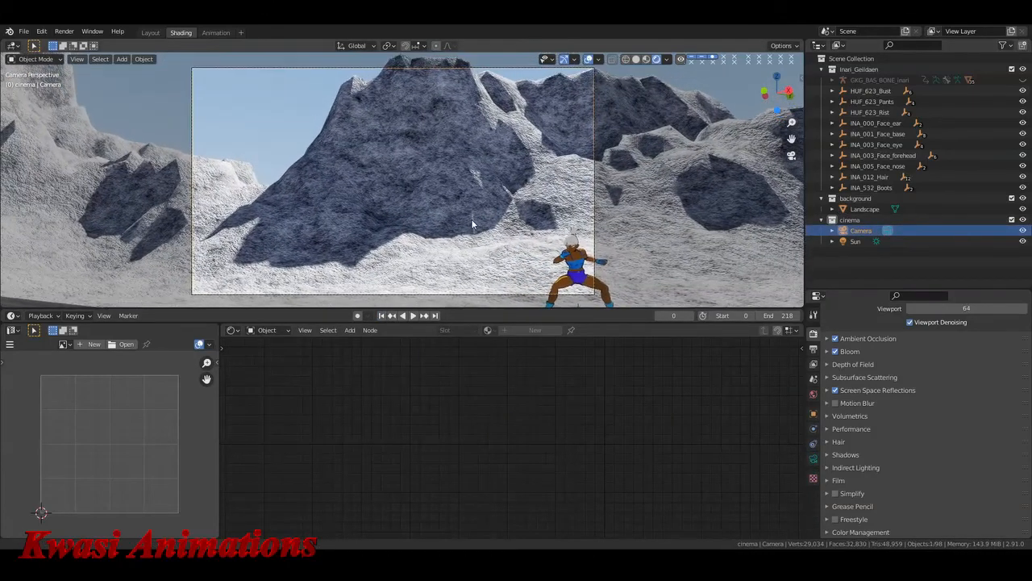
key("KP_0")
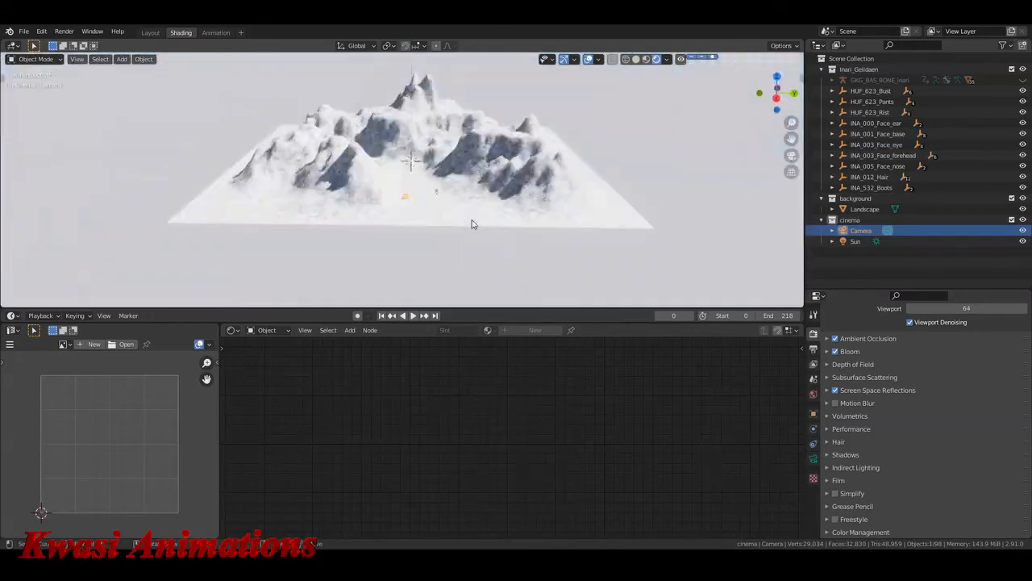
key("KP_Decimal")
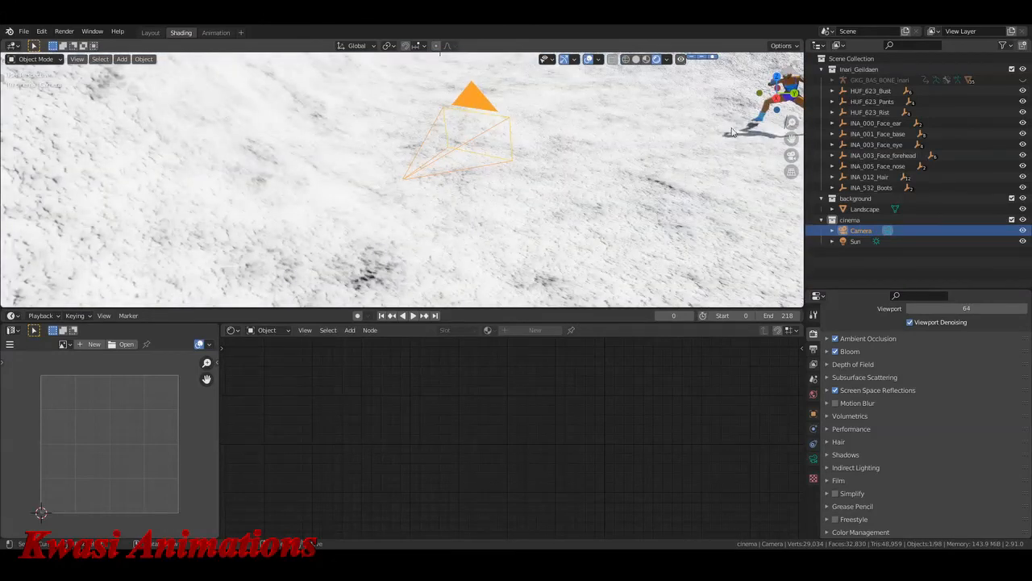
Focus on the character's leg mesh, and examine the character together with the camera and snowy mountains
left_click(763, 115)
key("KP_Decimal")
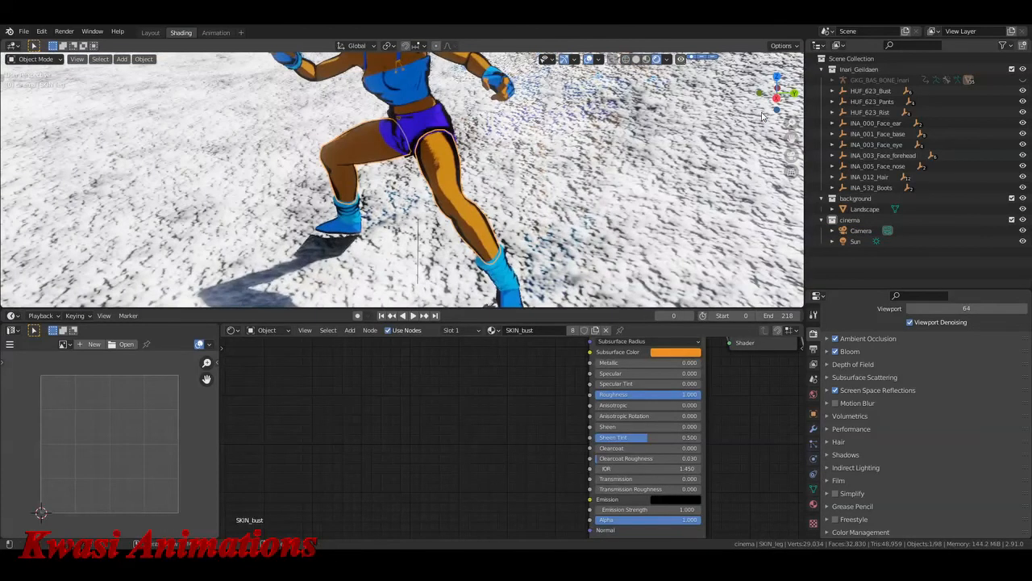
scroll(404, 152, "down", 7)
middle_click_drag(384, 145, 368, 166)
left_click(452, 150)
scroll(453, 150, "down", 3)
middle_click_drag(491, 171, 491, 189)
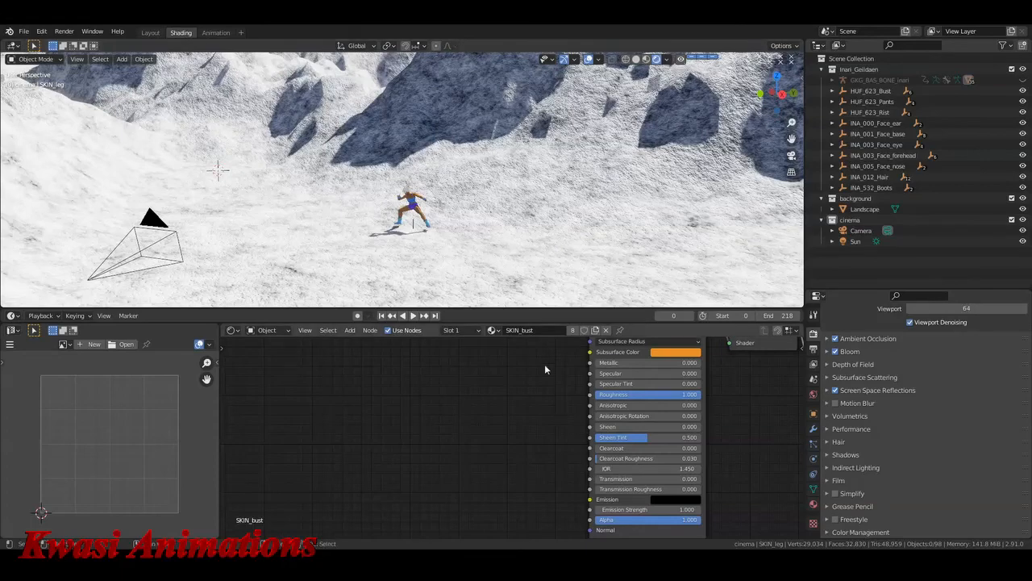
middle_click_drag(545, 364, 531, 438)
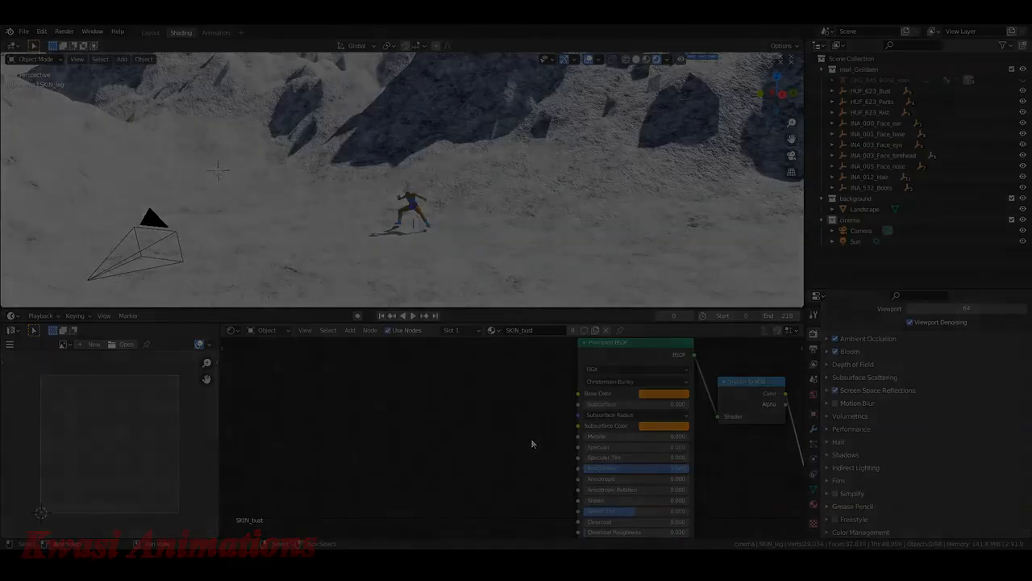